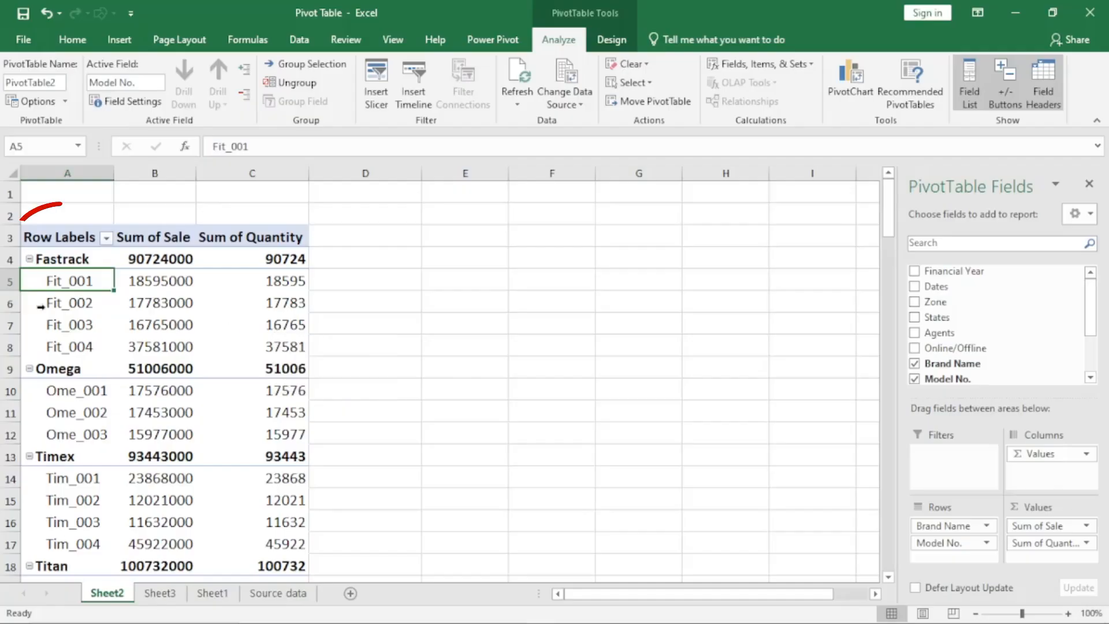
- Review the subtotal and filter options in the field settings of the Model No. row field, leaving them unmodified
{"action": "left_click", "coordinate": [65, 325]}
{"action": "left_click", "coordinate": [68, 411]}
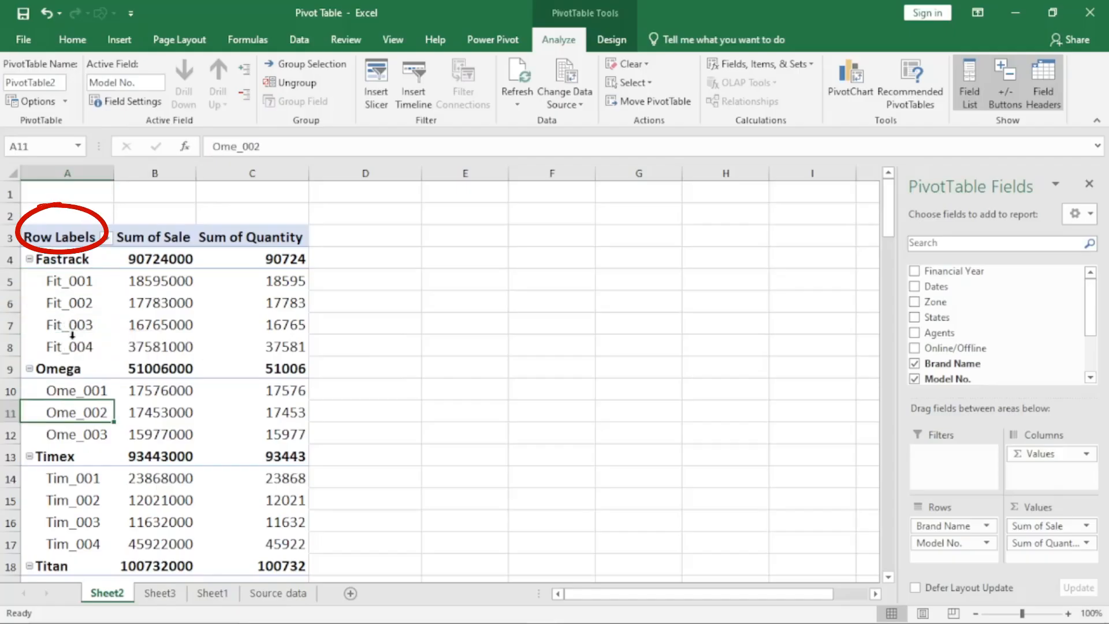
{"action": "left_click", "coordinate": [72, 314]}
{"action": "left_click", "coordinate": [76, 291]}
{"action": "left_click", "coordinate": [84, 342]}
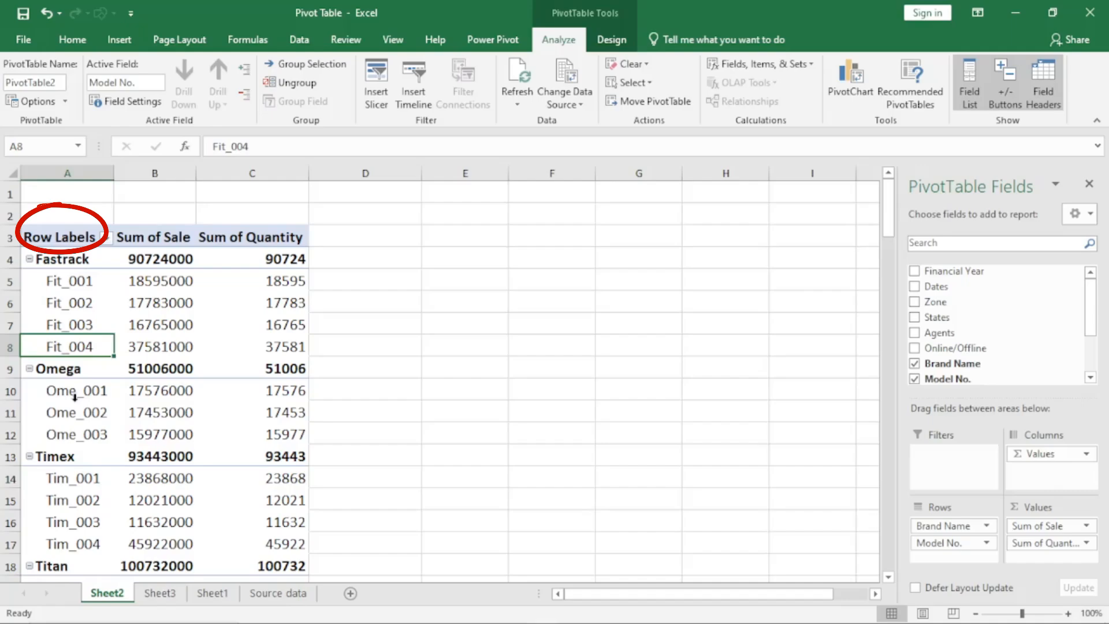
{"action": "left_click", "coordinate": [137, 106]}
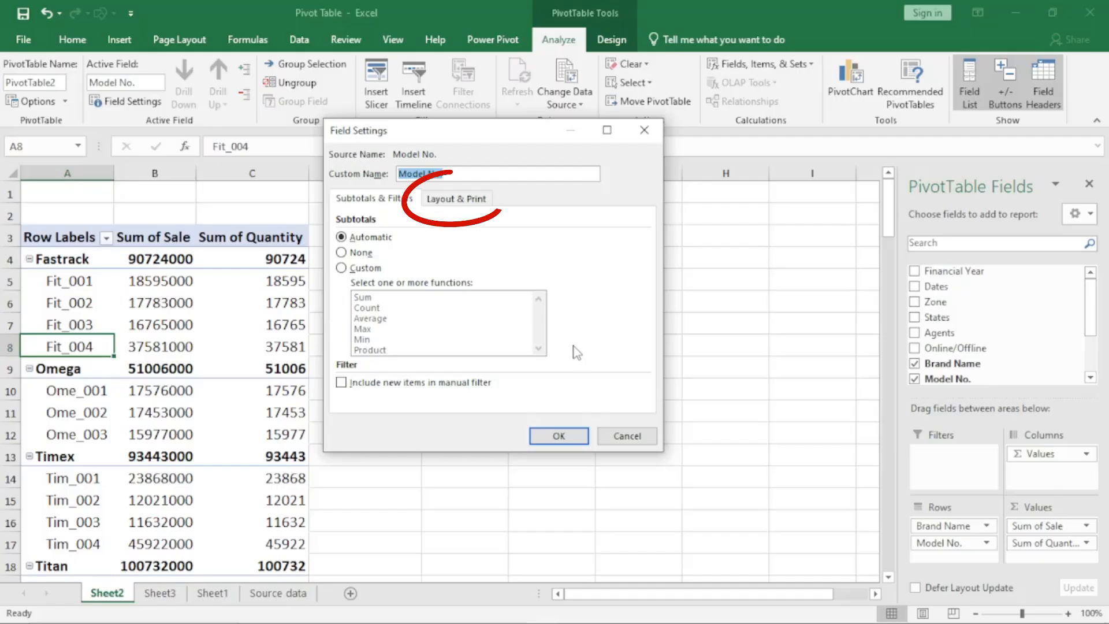
{"action": "left_click", "coordinate": [614, 438]}
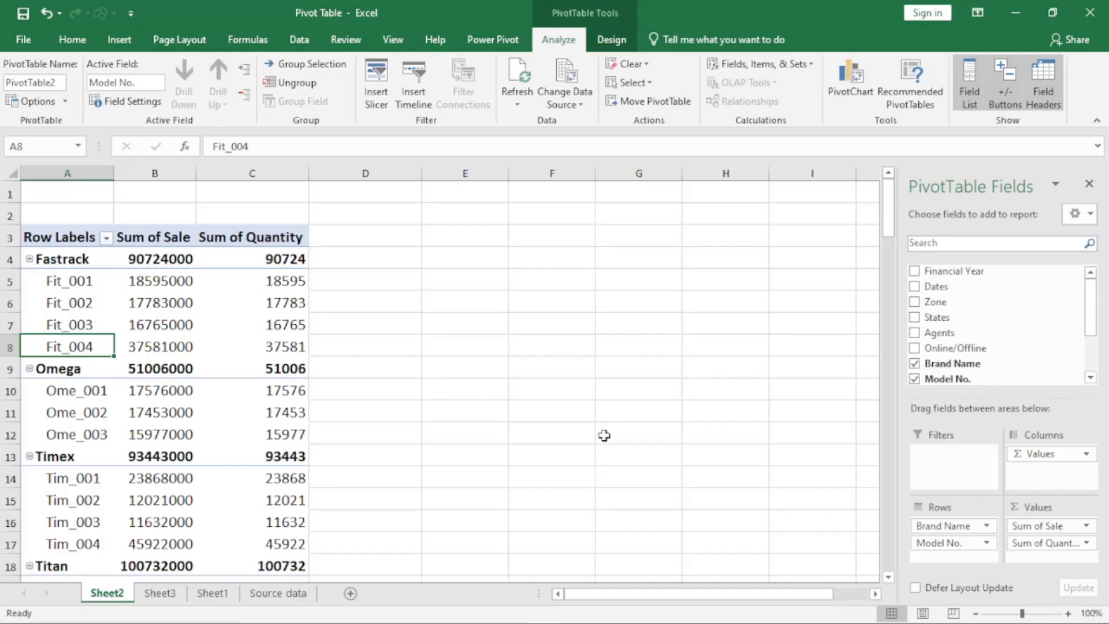
- Review how the Sum of Sale field is summarized in its value field settings and close them without changes
{"action": "left_click", "coordinate": [169, 327]}
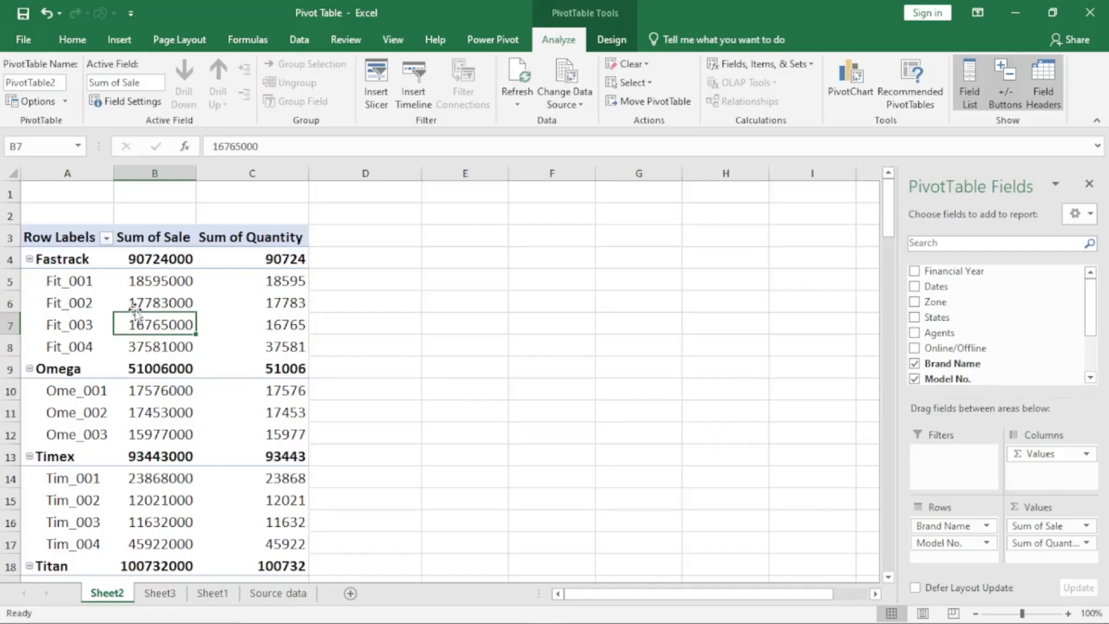
{"action": "left_click", "coordinate": [133, 102]}
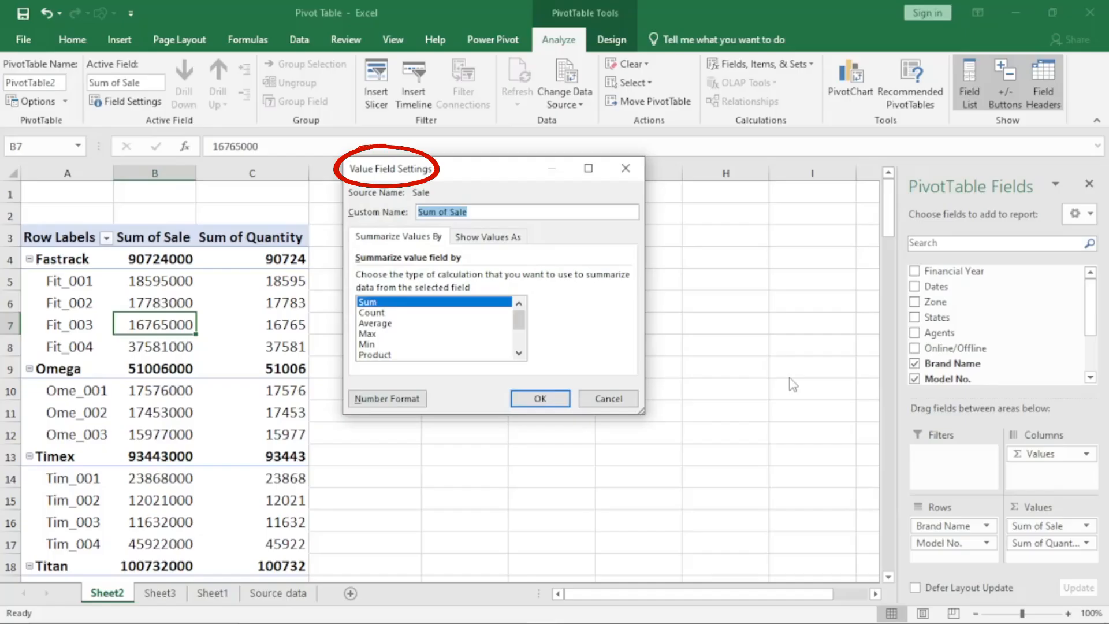
{"action": "left_click", "coordinate": [614, 398]}
- Review the layout and print options in the Model No. field settings and close them without changes
{"action": "left_click", "coordinate": [75, 301]}
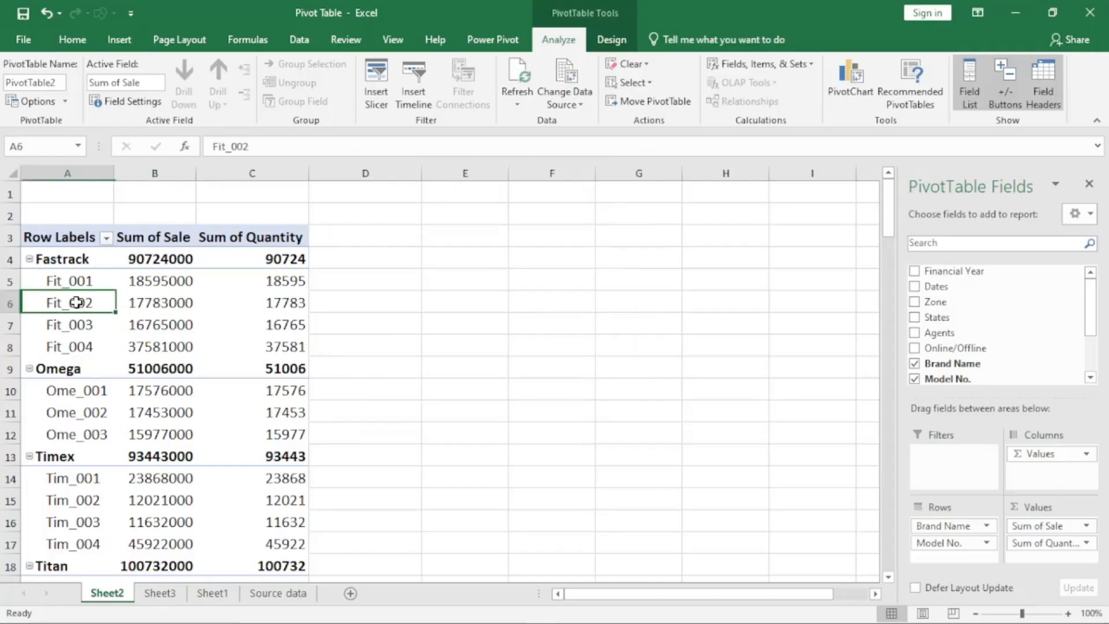
{"action": "left_click", "coordinate": [130, 102]}
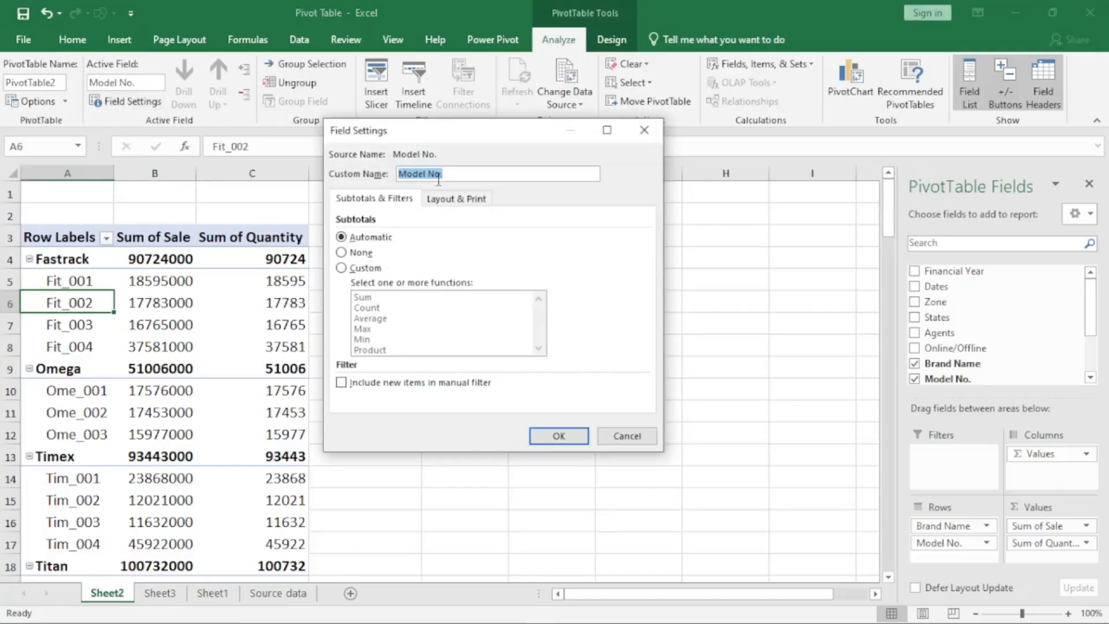
{"action": "left_click", "coordinate": [473, 200]}
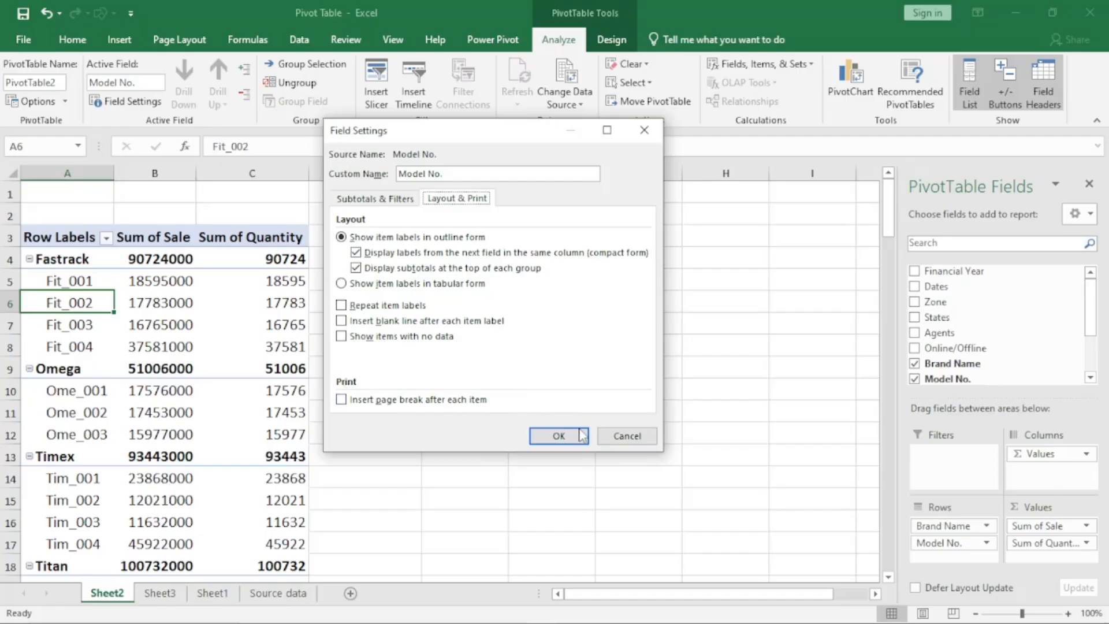
{"action": "left_click", "coordinate": [627, 436]}
- Examine how the brand names and their model numbers are arranged together in the single Row Labels column
{"action": "left_click", "coordinate": [156, 325]}
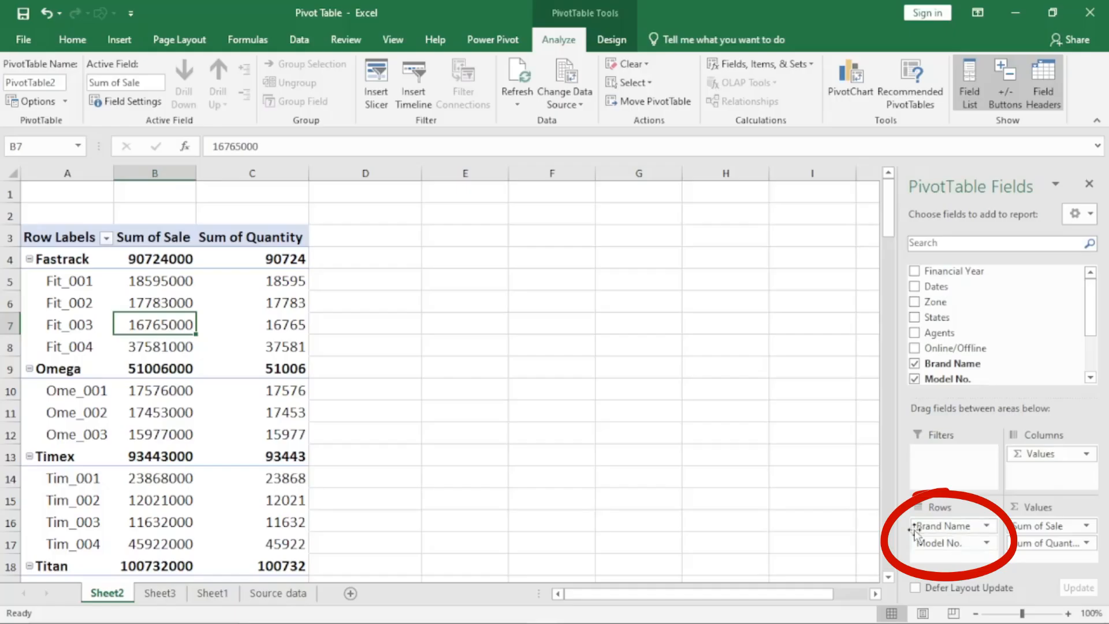
{"action": "left_click", "coordinate": [84, 258]}
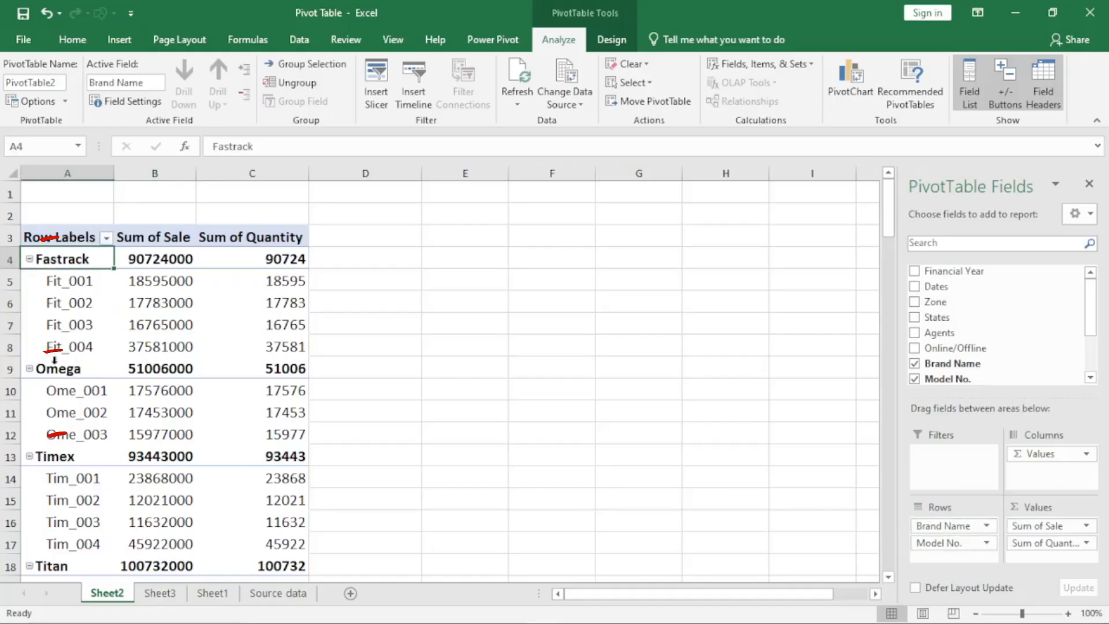
{"action": "left_click", "coordinate": [60, 369]}
{"action": "left_click", "coordinate": [58, 457]}
{"action": "left_click", "coordinate": [56, 566]}
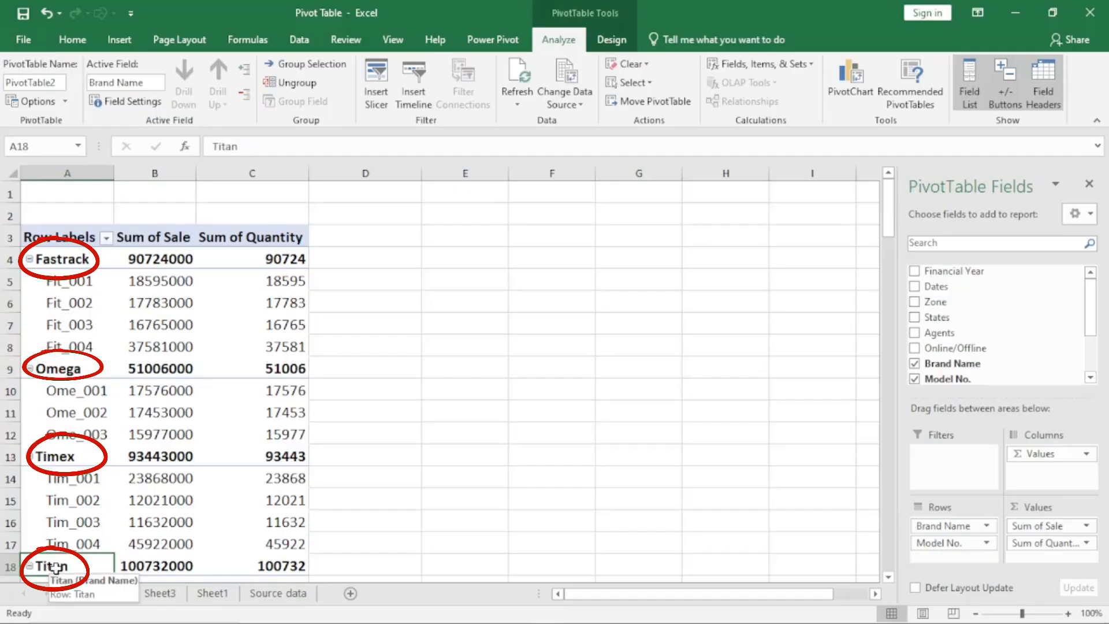
{"action": "left_click", "coordinate": [71, 281]}
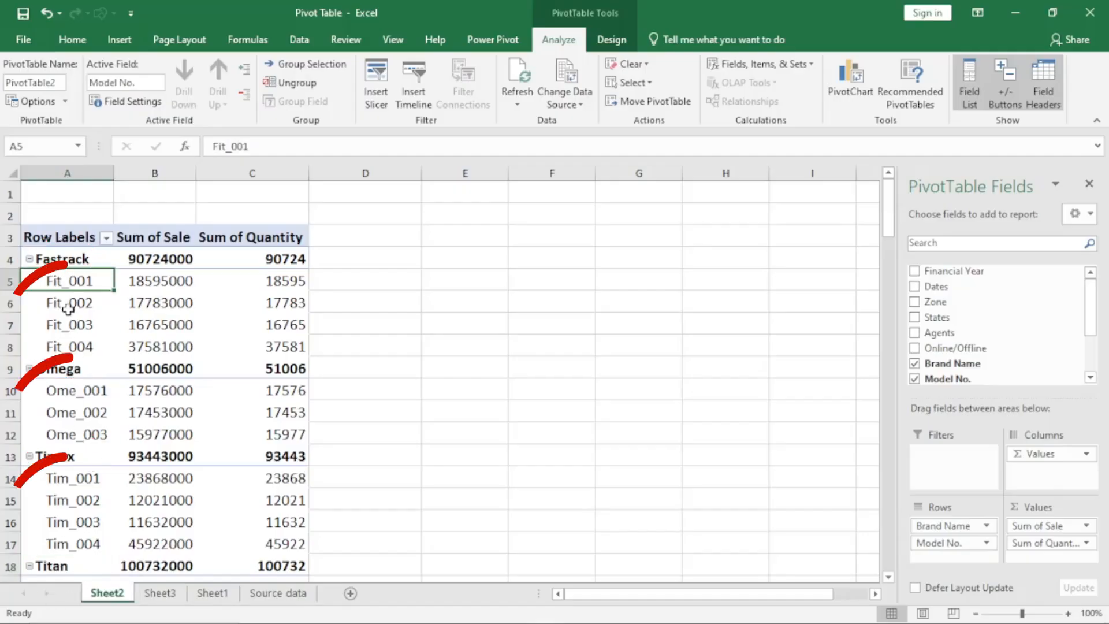
{"action": "left_click", "coordinate": [68, 393]}
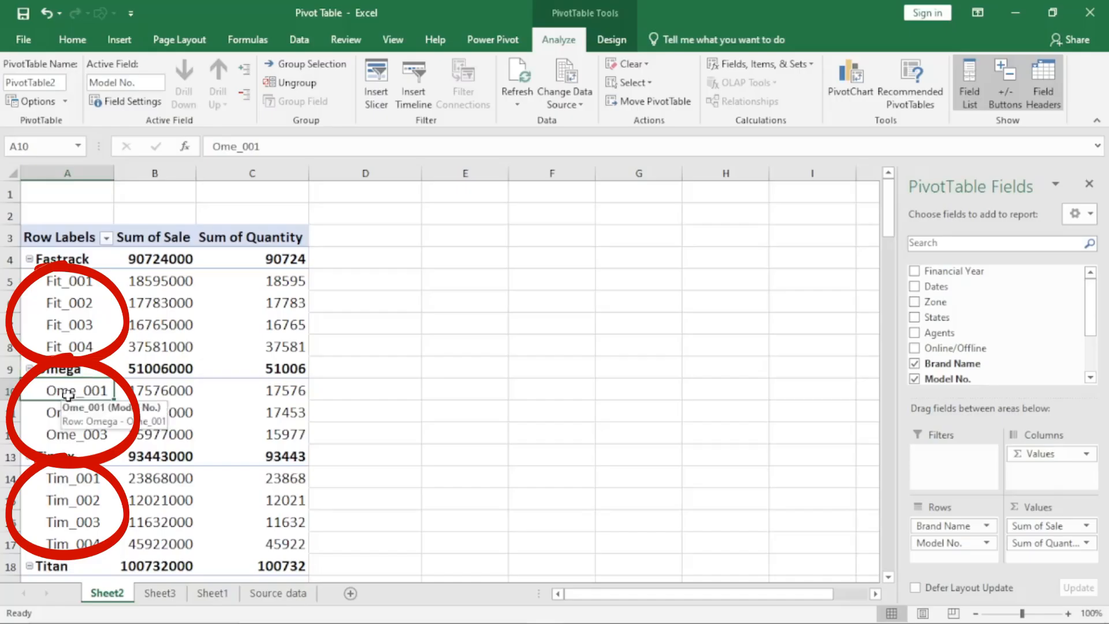
{"action": "left_click", "coordinate": [71, 413]}
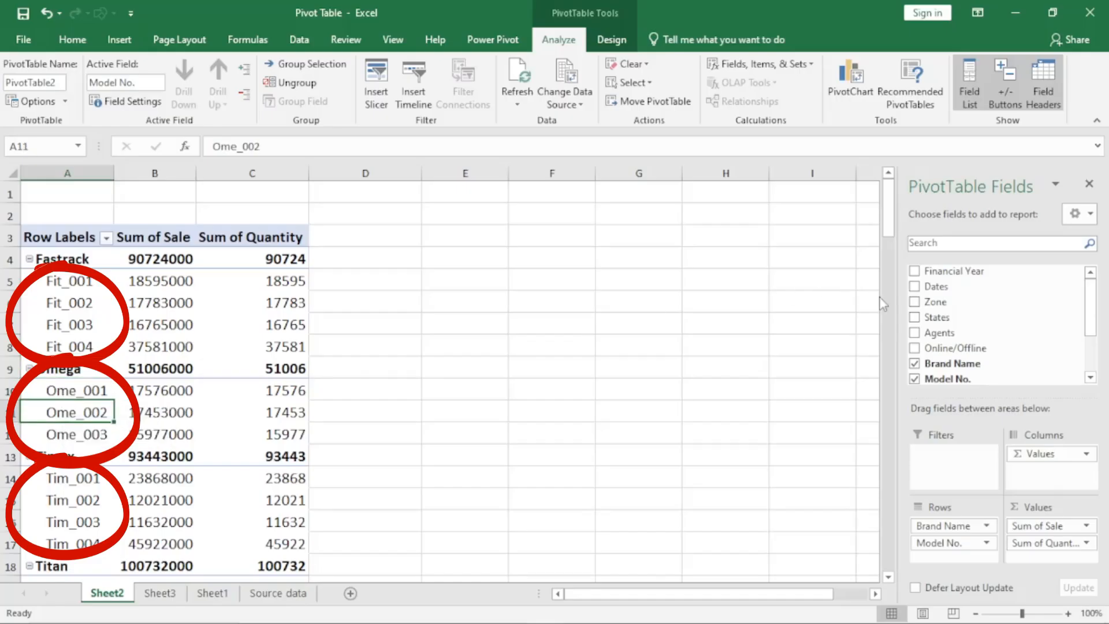
- Add the Zone field as a third row level and inspect how zones nest under Fastrack's model Fit_001
{"action": "left_click", "coordinate": [915, 302]}
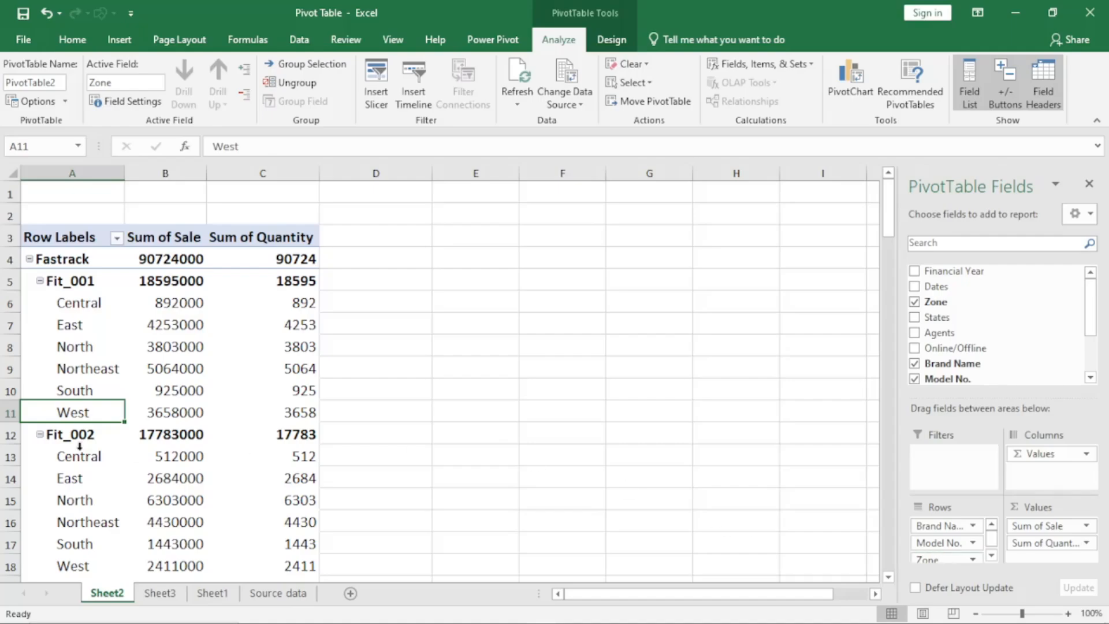
{"action": "left_click", "coordinate": [39, 281]}
{"action": "left_click", "coordinate": [39, 281]}
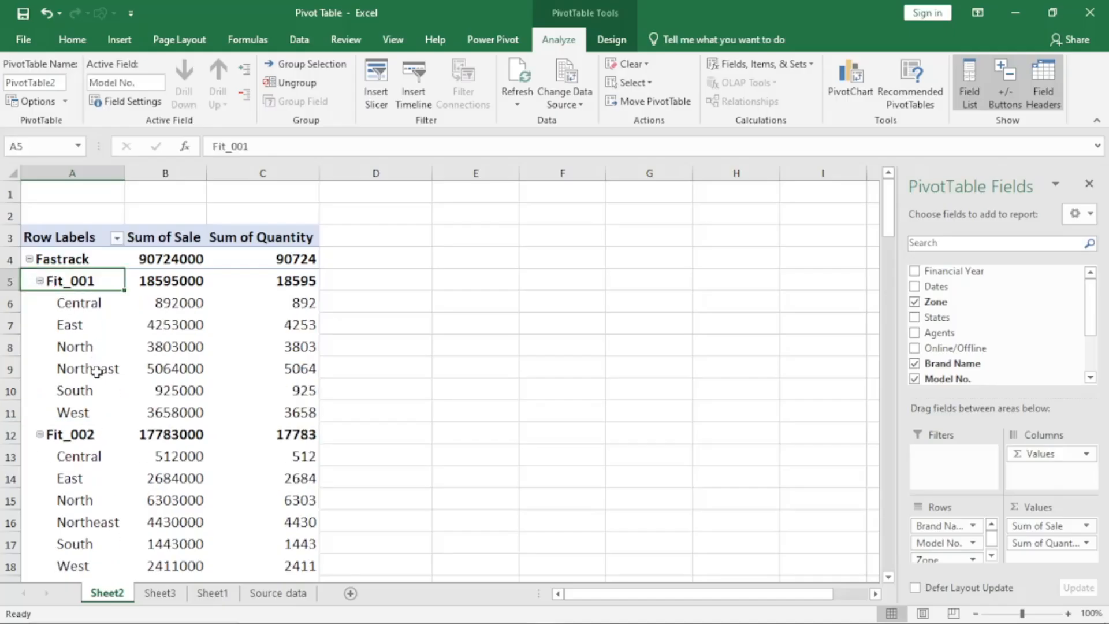
{"action": "left_click", "coordinate": [61, 259]}
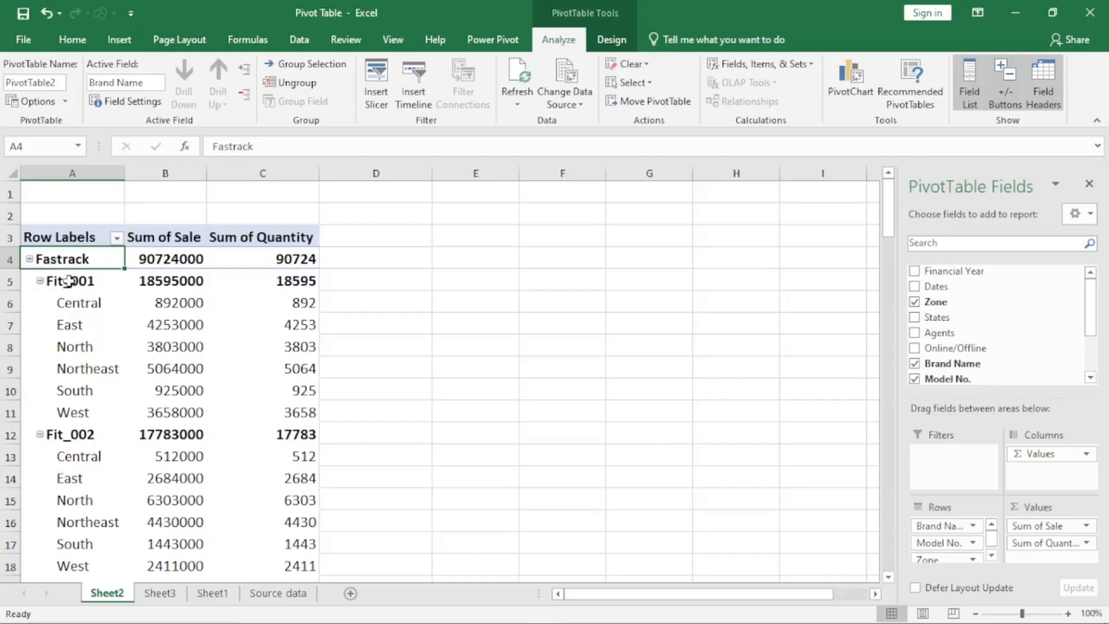
{"action": "left_click", "coordinate": [82, 282]}
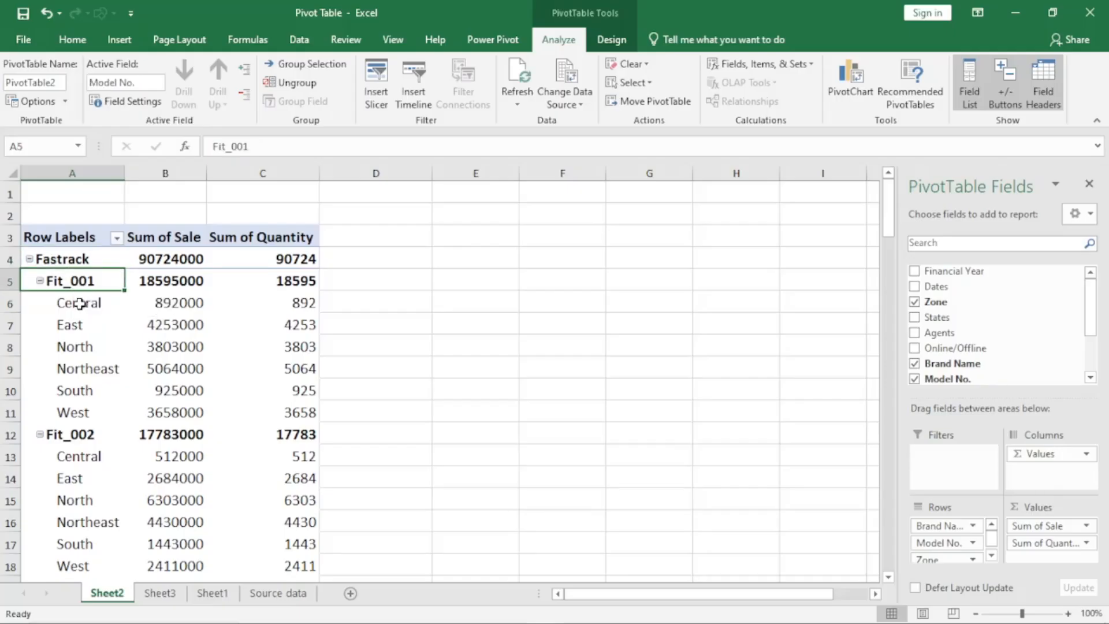
{"action": "left_click", "coordinate": [76, 310]}
{"action": "left_click", "coordinate": [72, 325]}
{"action": "left_click", "coordinate": [77, 346]}
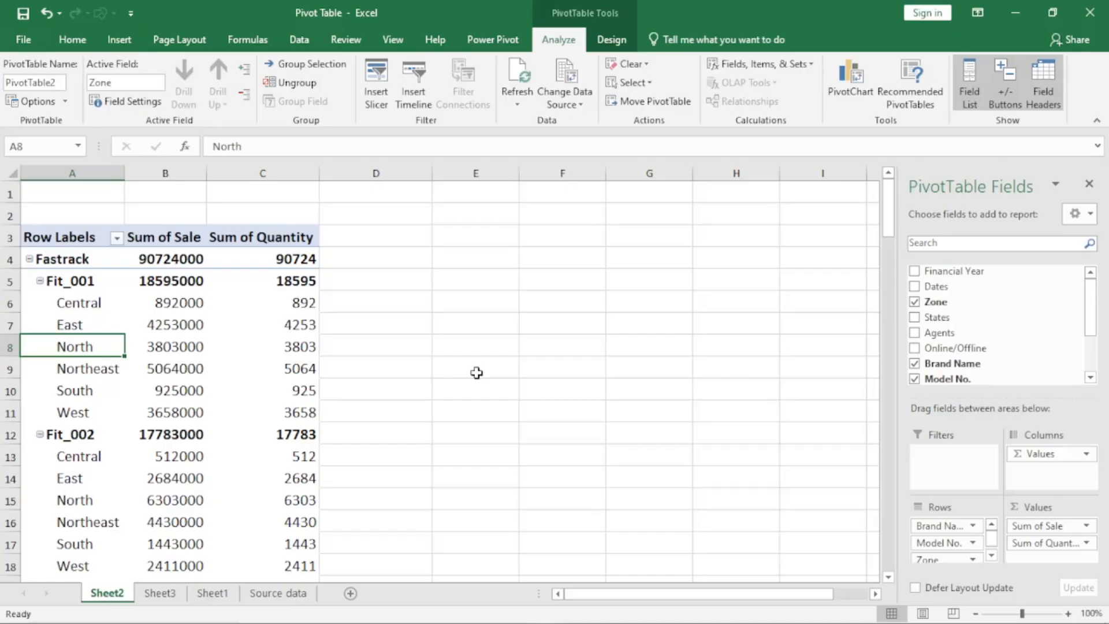
- Enable the Classic PivotTable layout, which allows dragging fields in the grid, in the PivotTable display options
{"action": "left_click", "coordinate": [35, 101]}
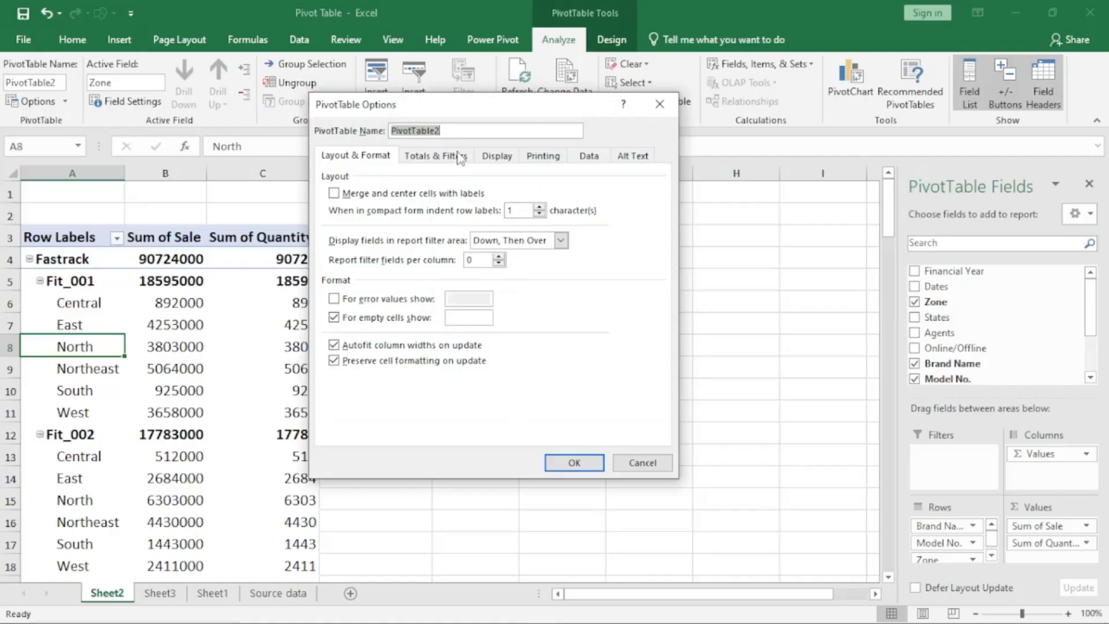
{"action": "left_click", "coordinate": [498, 157]}
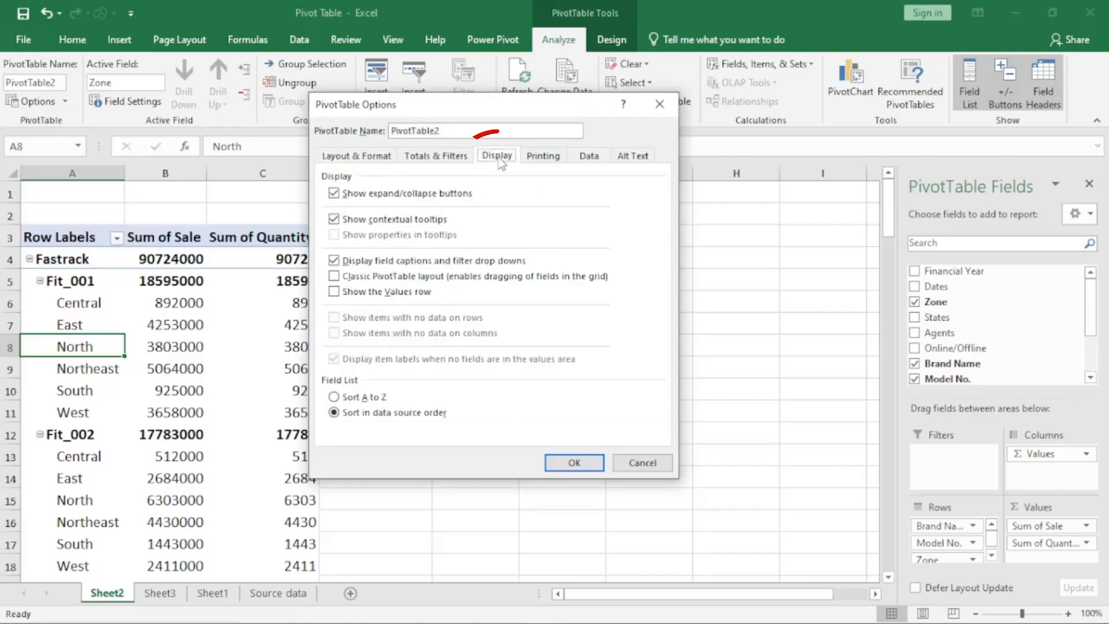
{"action": "left_click", "coordinate": [335, 277]}
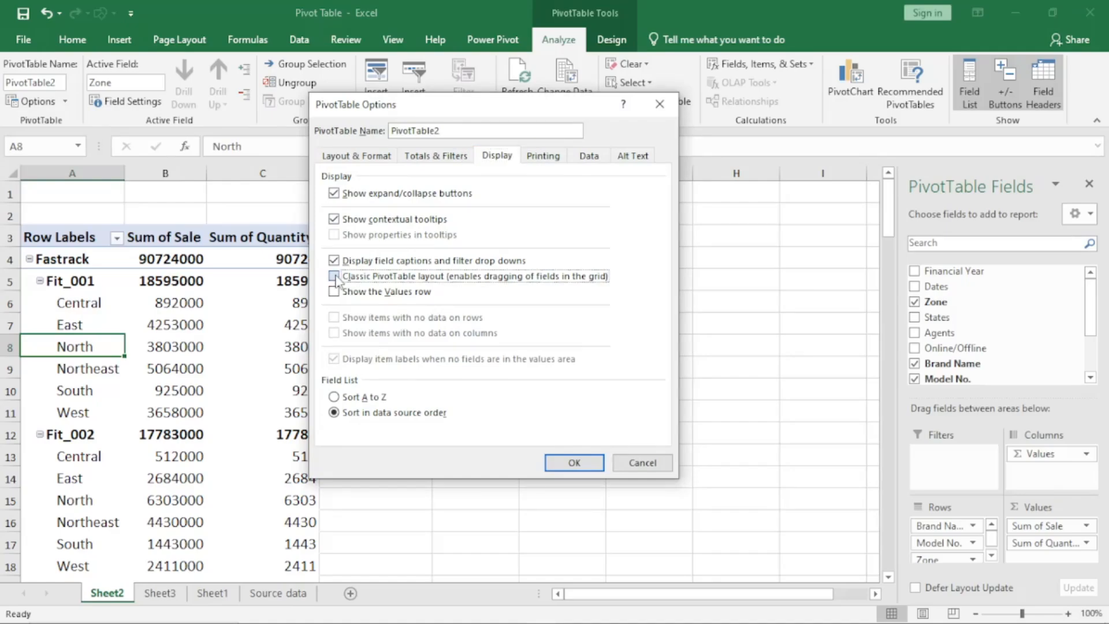
{"action": "left_click", "coordinate": [572, 464]}
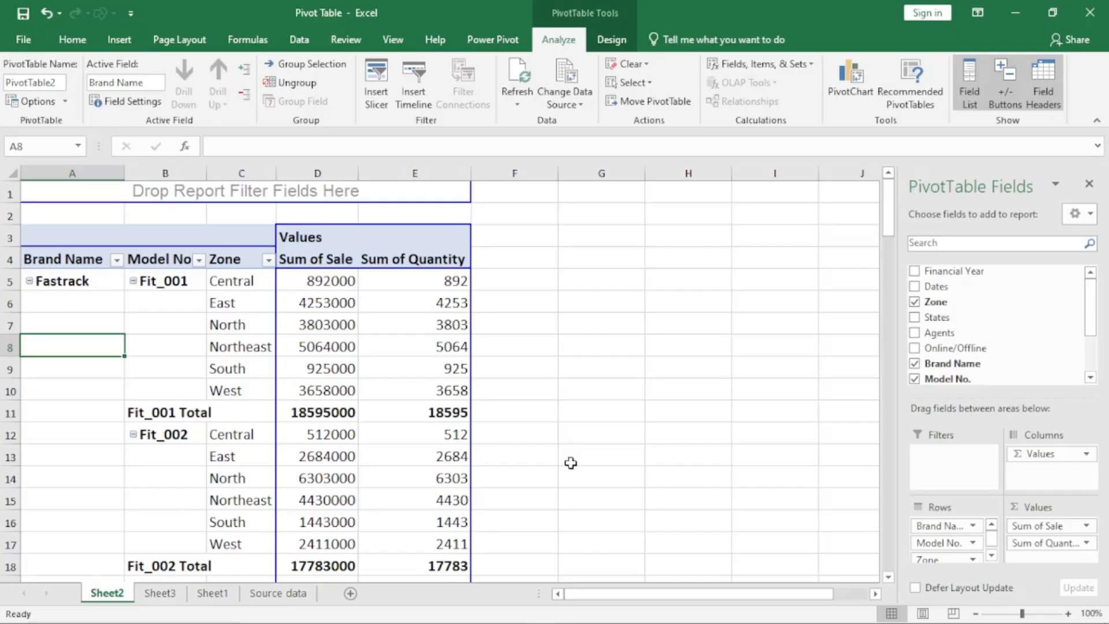
- Examine the separate Brand Name, Model No. and Zone columns of the pivot table in classic layout
{"action": "left_click", "coordinate": [64, 323]}
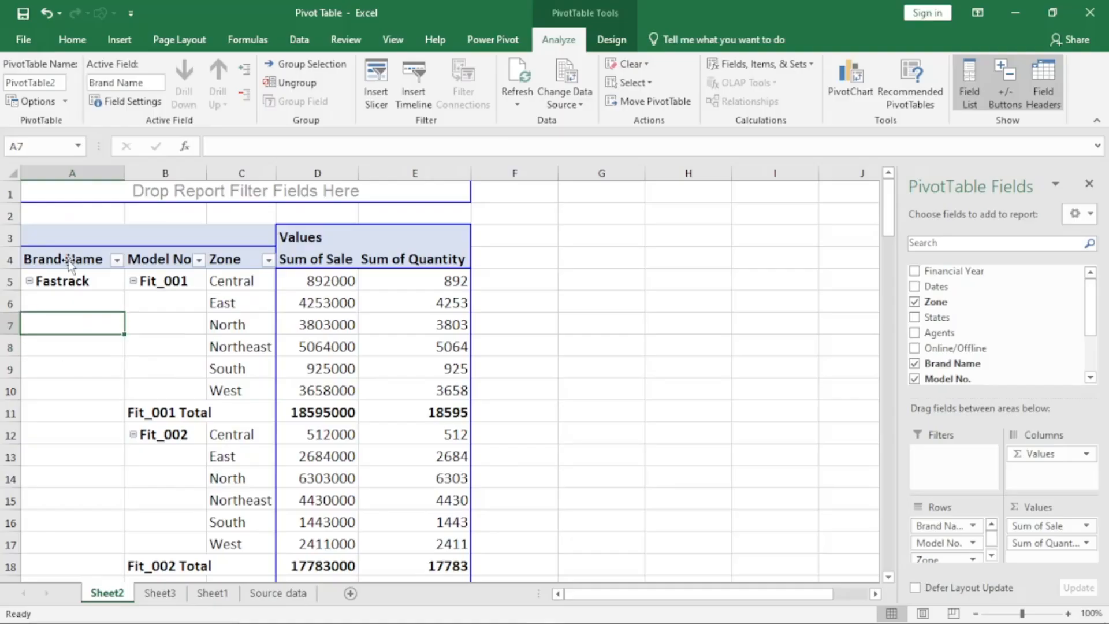
{"action": "left_click", "coordinate": [184, 321]}
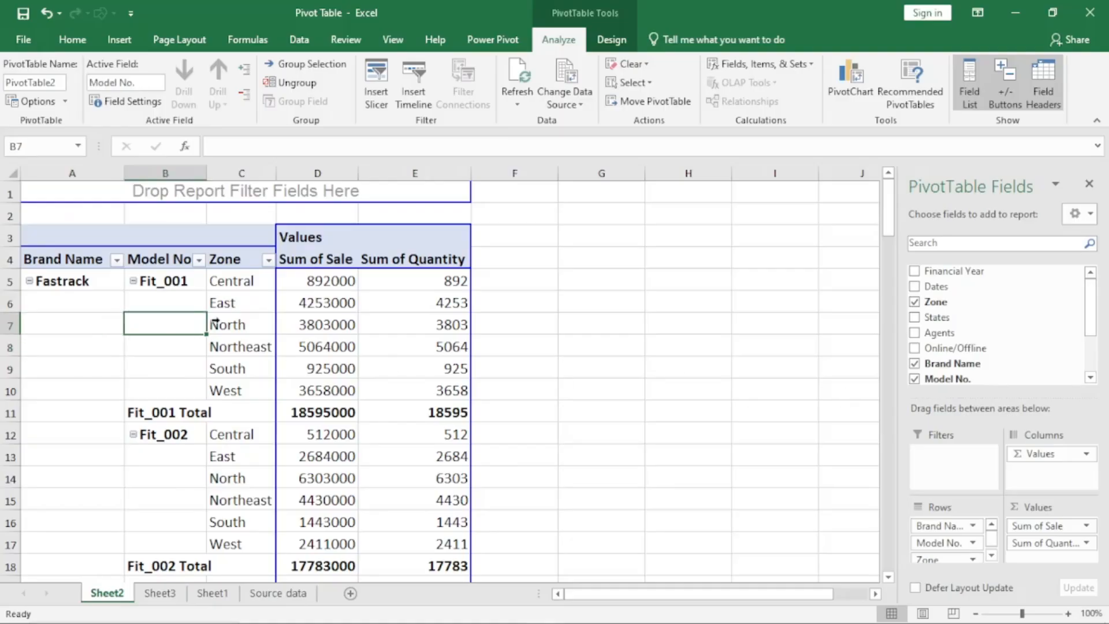
{"action": "left_click", "coordinate": [71, 325]}
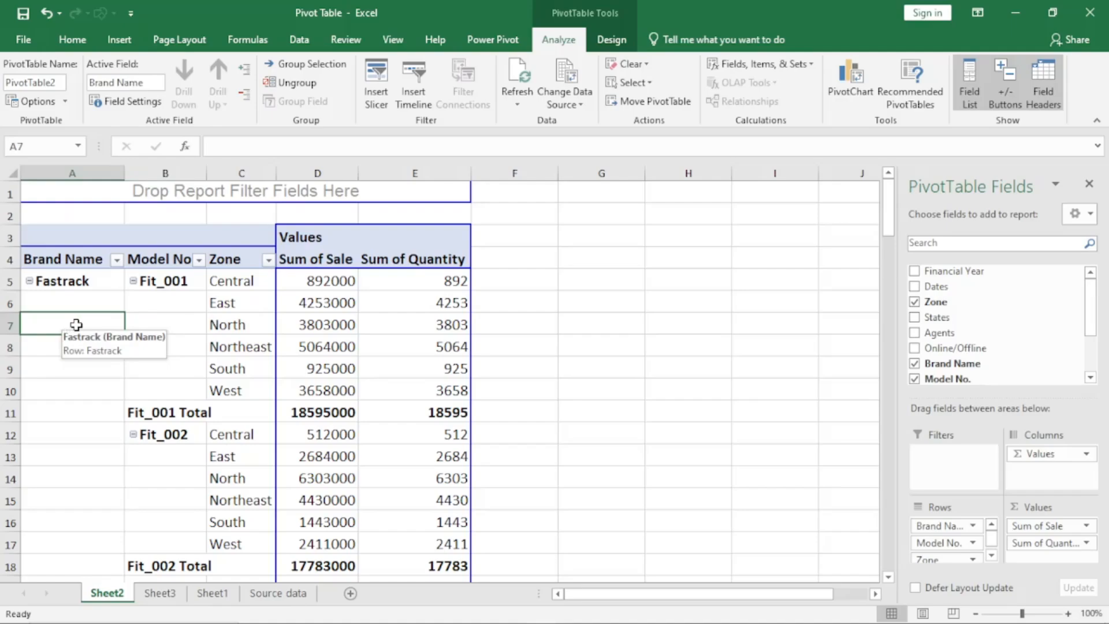
{"action": "left_click", "coordinate": [166, 327]}
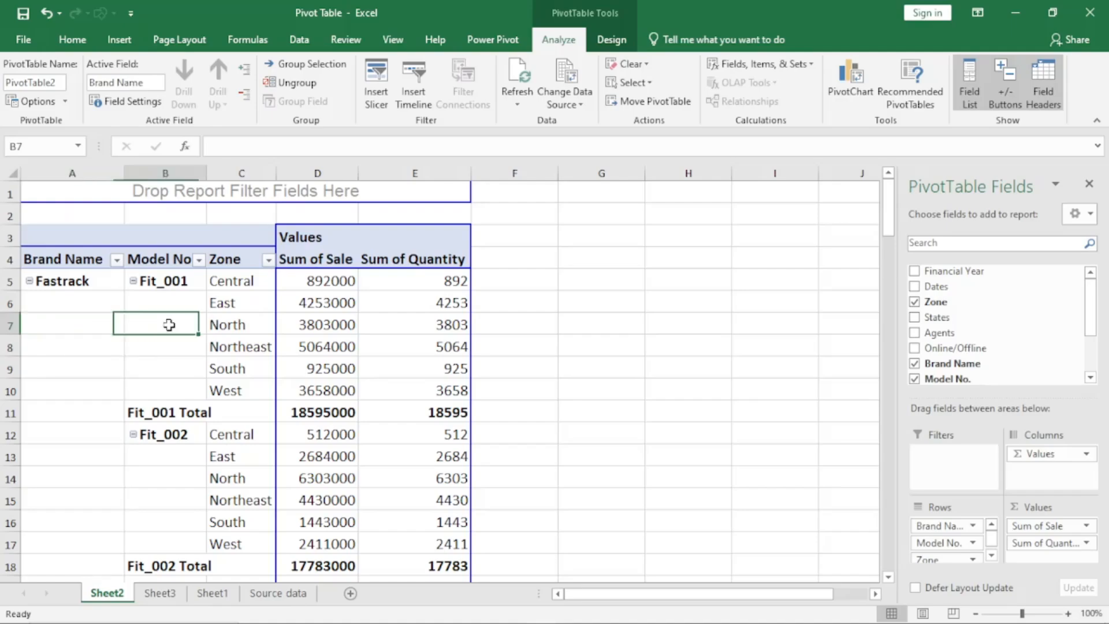
{"action": "left_click", "coordinate": [242, 324]}
{"action": "left_click", "coordinate": [85, 259]}
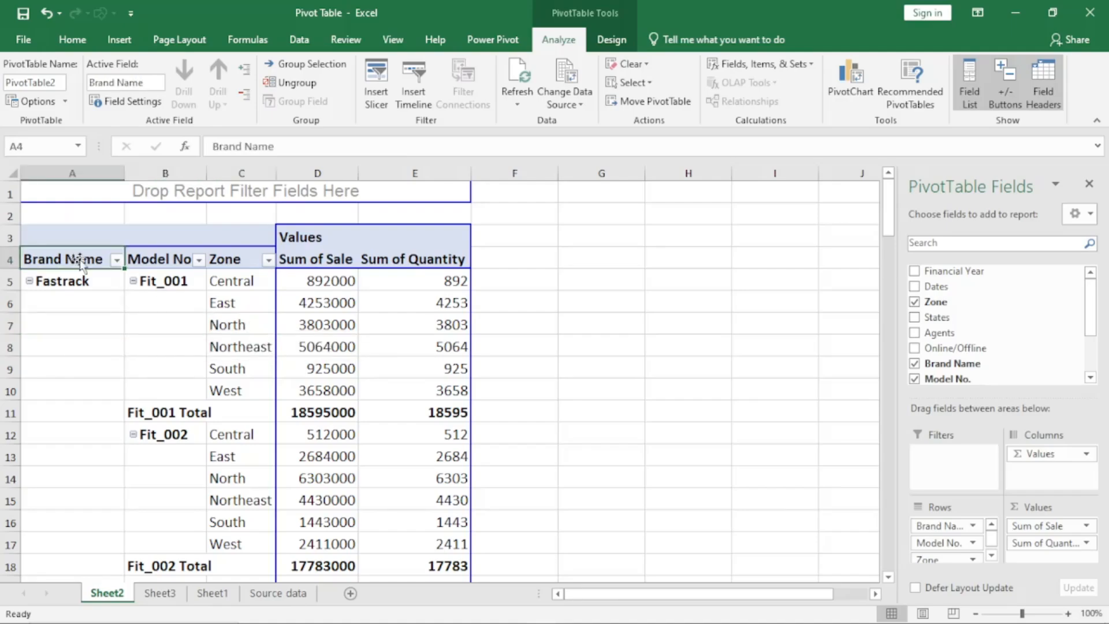
{"action": "left_click", "coordinate": [177, 261]}
{"action": "left_click", "coordinate": [225, 259]}
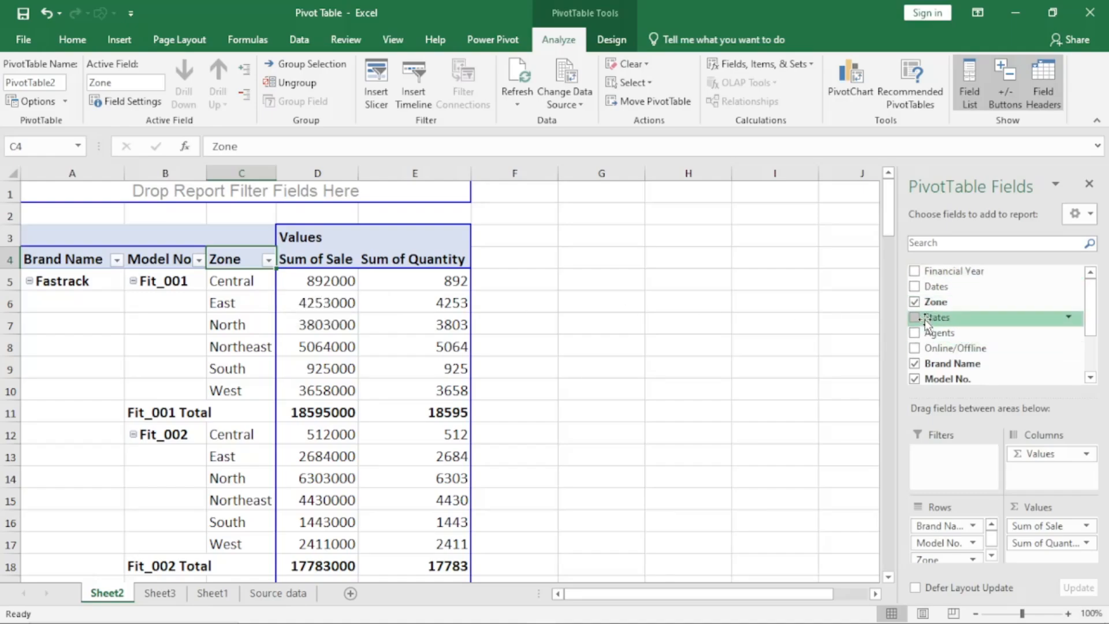
- Try placing the States field directly into the grid ahead of Brand Name, and undo the placement
{"action": "left_click_drag", "start_coordinate": [926, 321], "coordinate": [58, 334]}
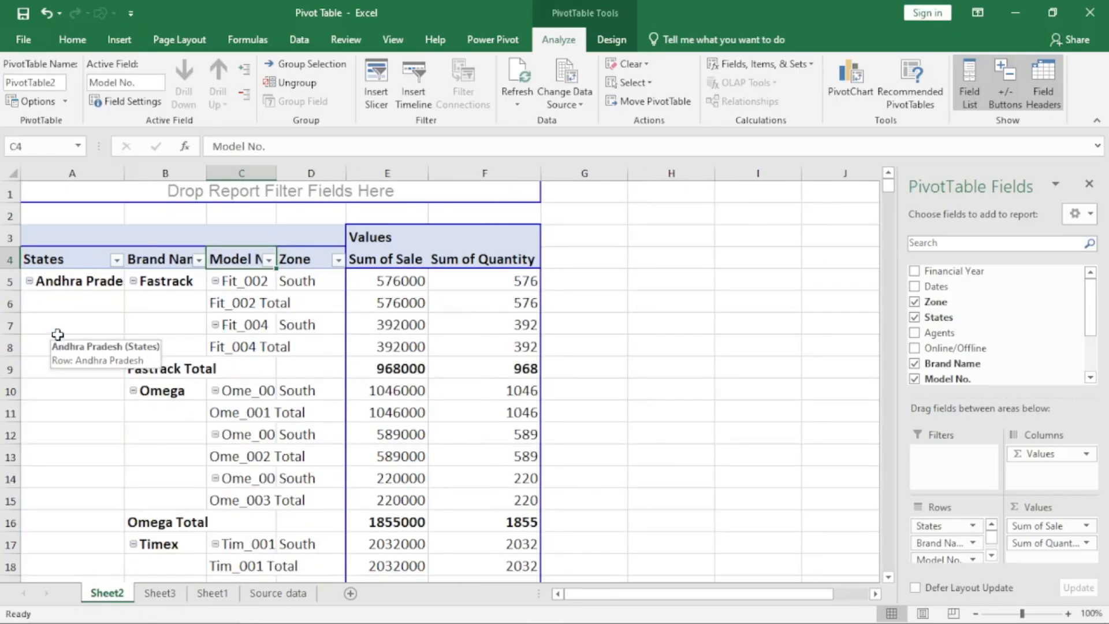
{"action": "key", "text": "ctrl+z"}
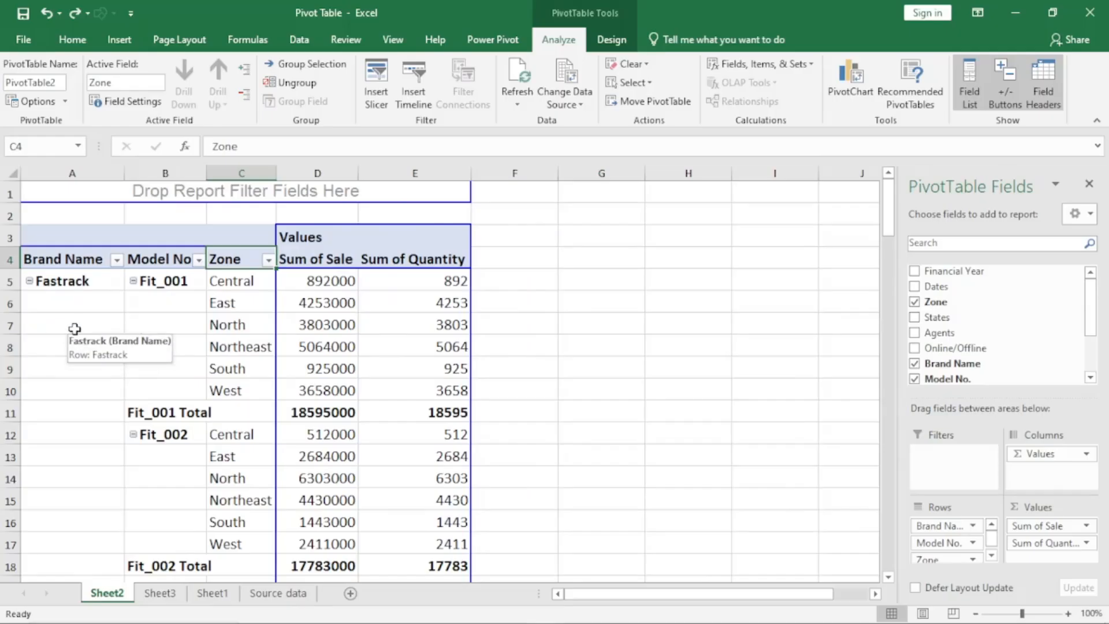
- Try showing the Brand Name item labels in outline form with subtotals above each group, and undo the change
{"action": "left_click", "coordinate": [72, 328]}
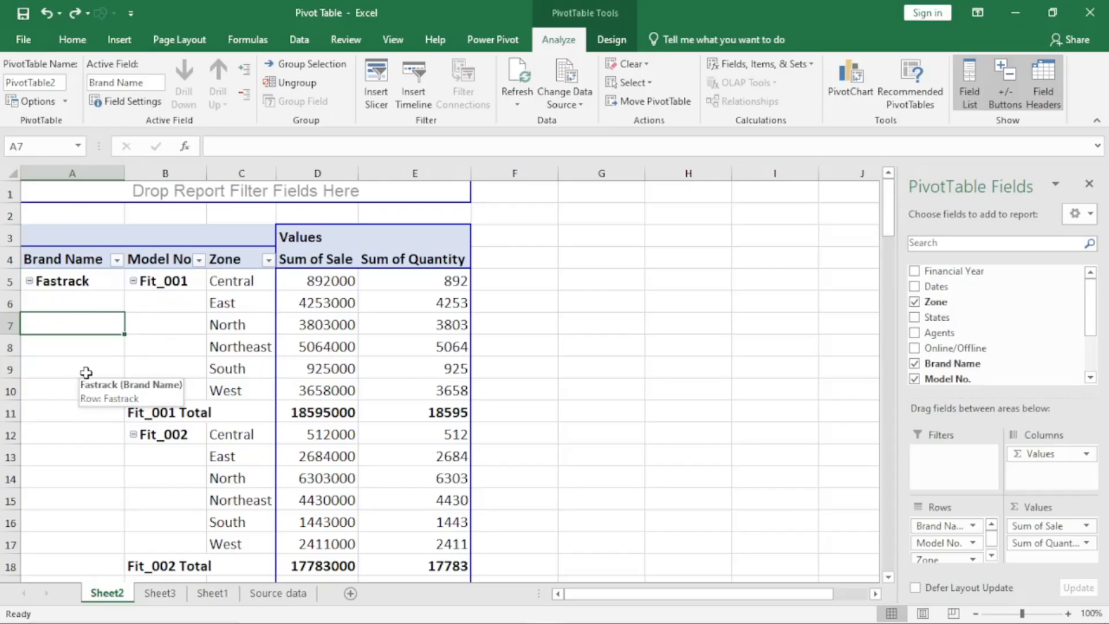
{"action": "left_click", "coordinate": [127, 102]}
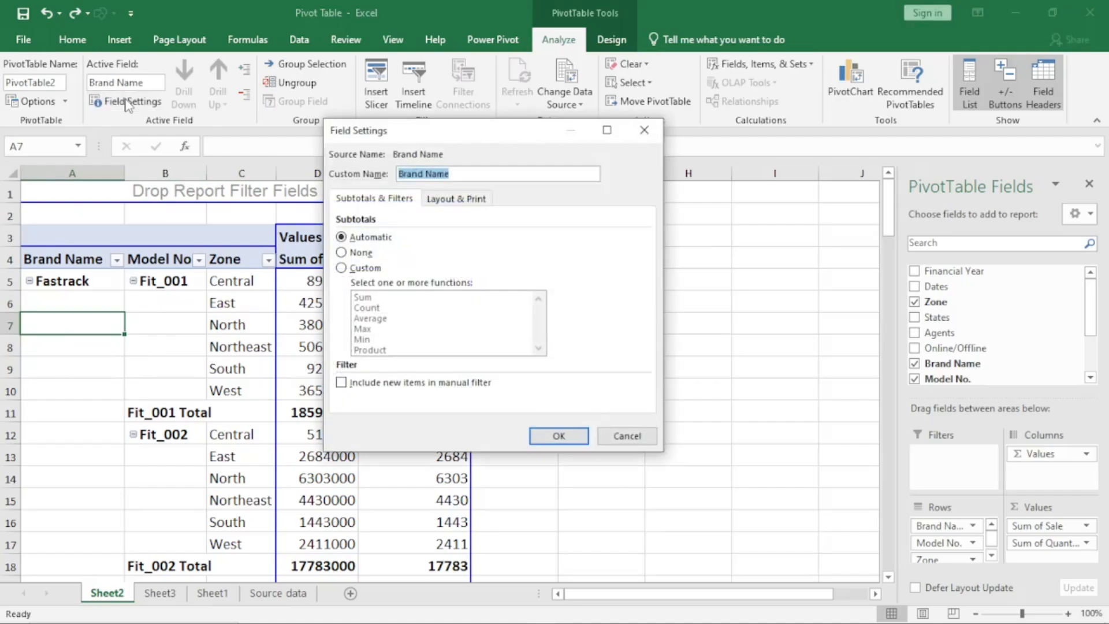
{"action": "left_click", "coordinate": [474, 202]}
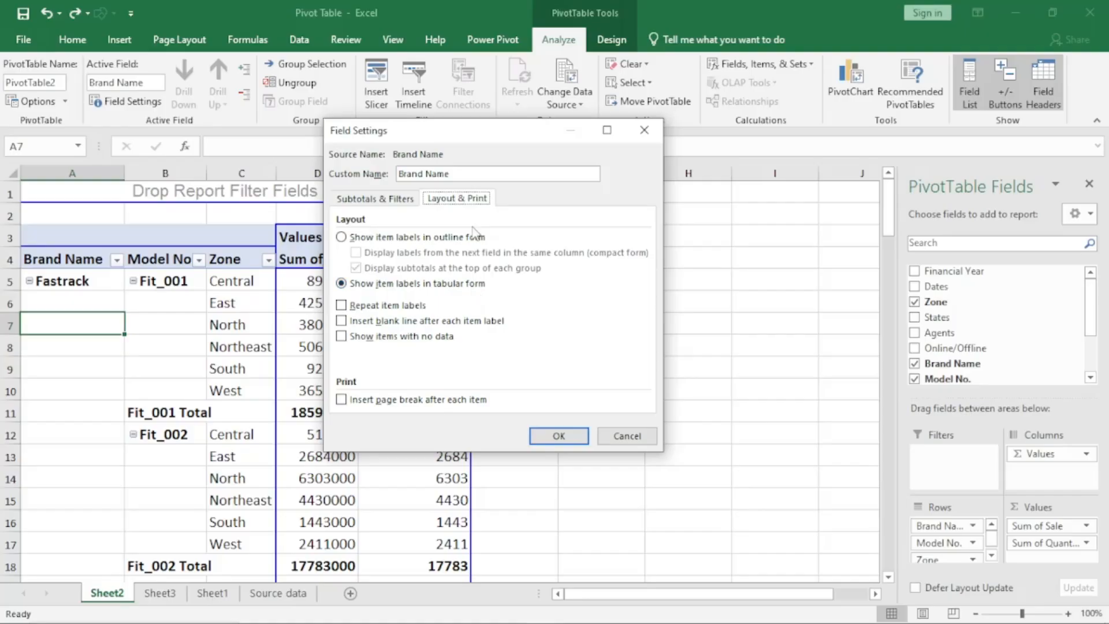
{"action": "left_click_drag", "start_coordinate": [453, 137], "coordinate": [601, 142]}
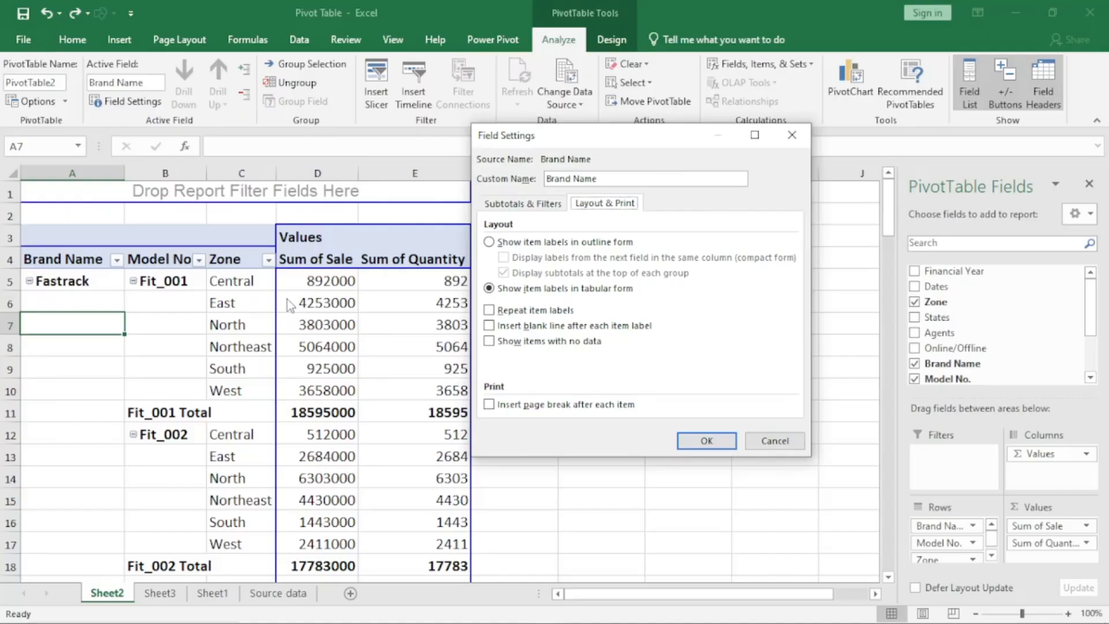
{"action": "left_click", "coordinate": [492, 244]}
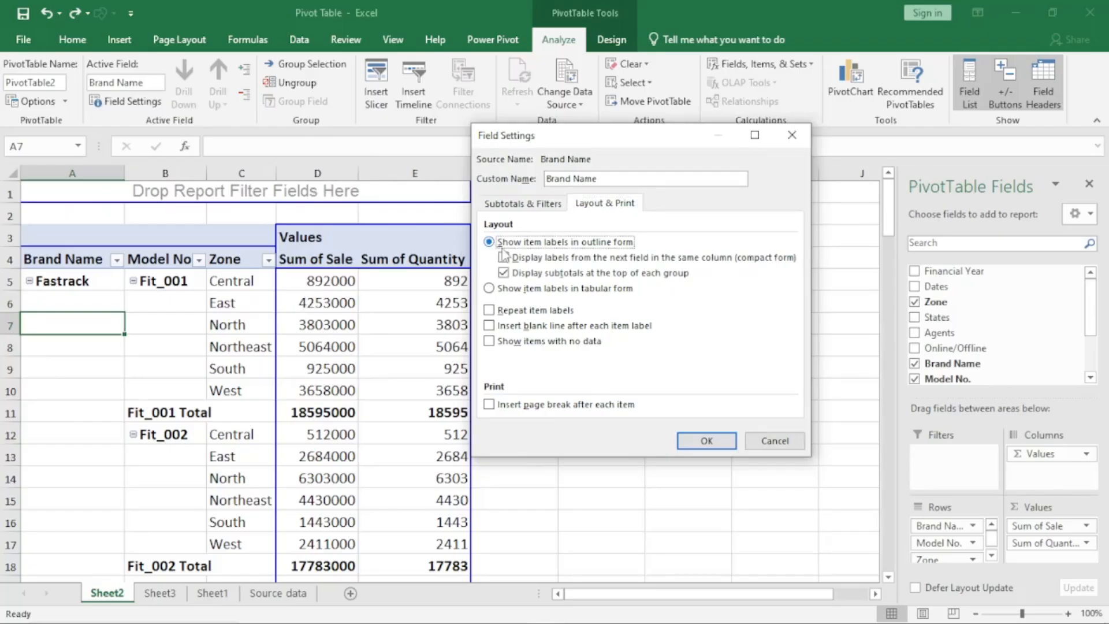
{"action": "left_click", "coordinate": [703, 441]}
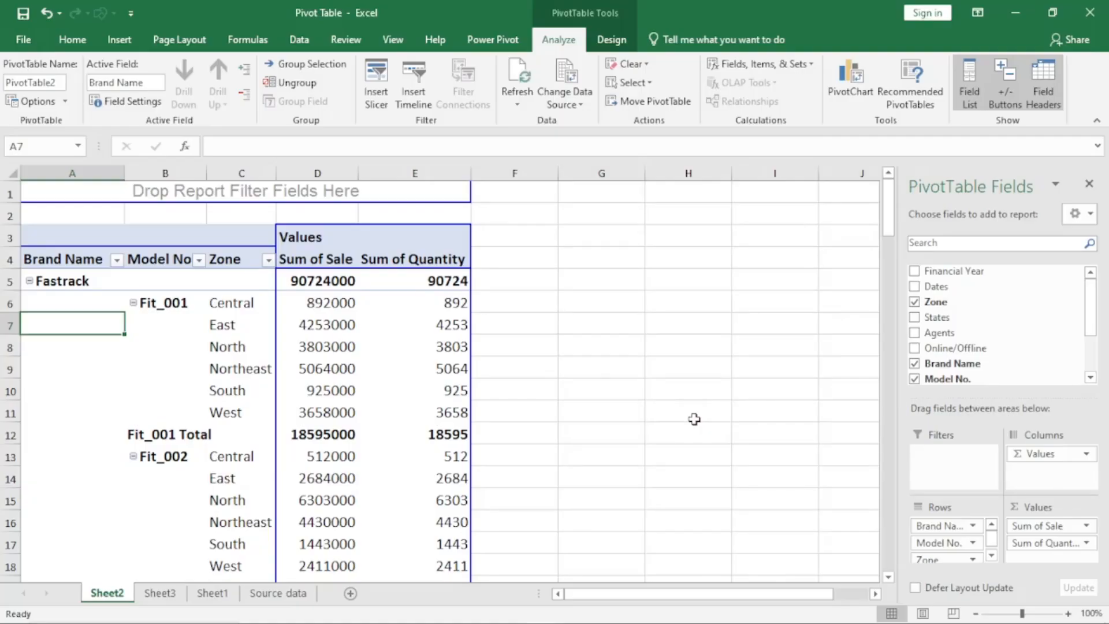
{"action": "key", "text": "ctrl+z"}
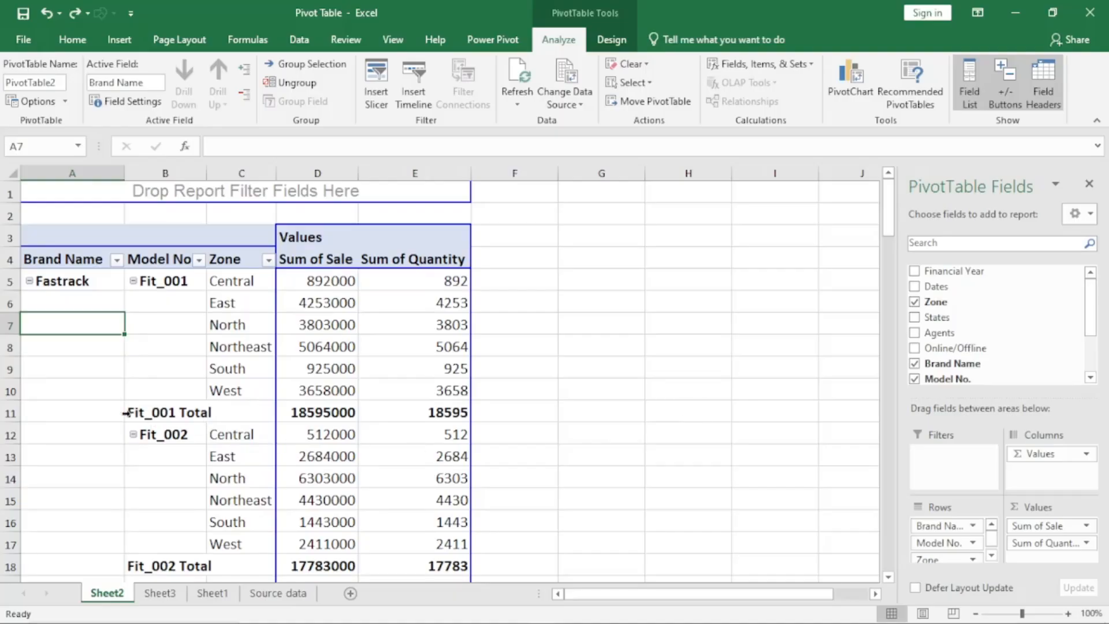
- Compare the Fit_001 Total row with Fastrack's subtotal row while Brand Name is redone in outline form, and undo the outline form
{"action": "left_click", "coordinate": [16, 412]}
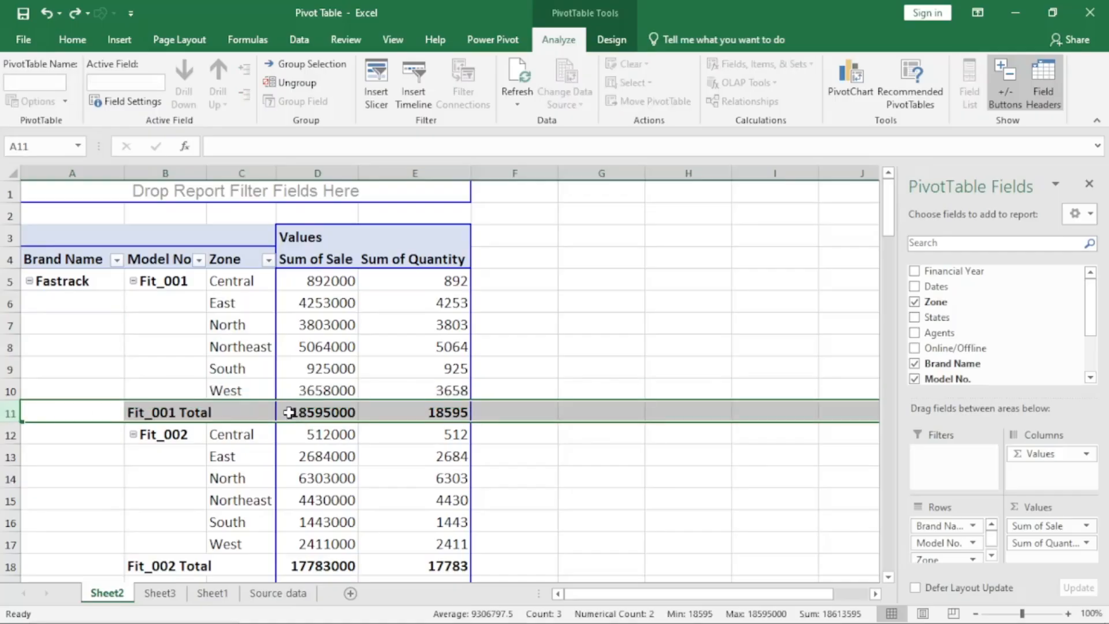
{"action": "left_click", "coordinate": [180, 358]}
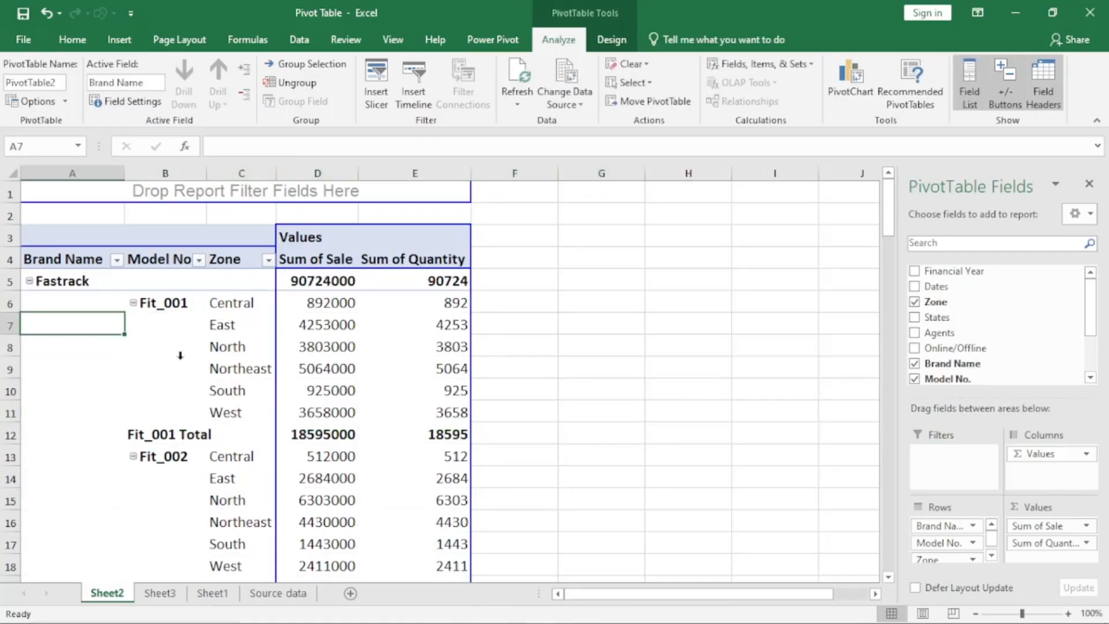
{"action": "left_click", "coordinate": [24, 282]}
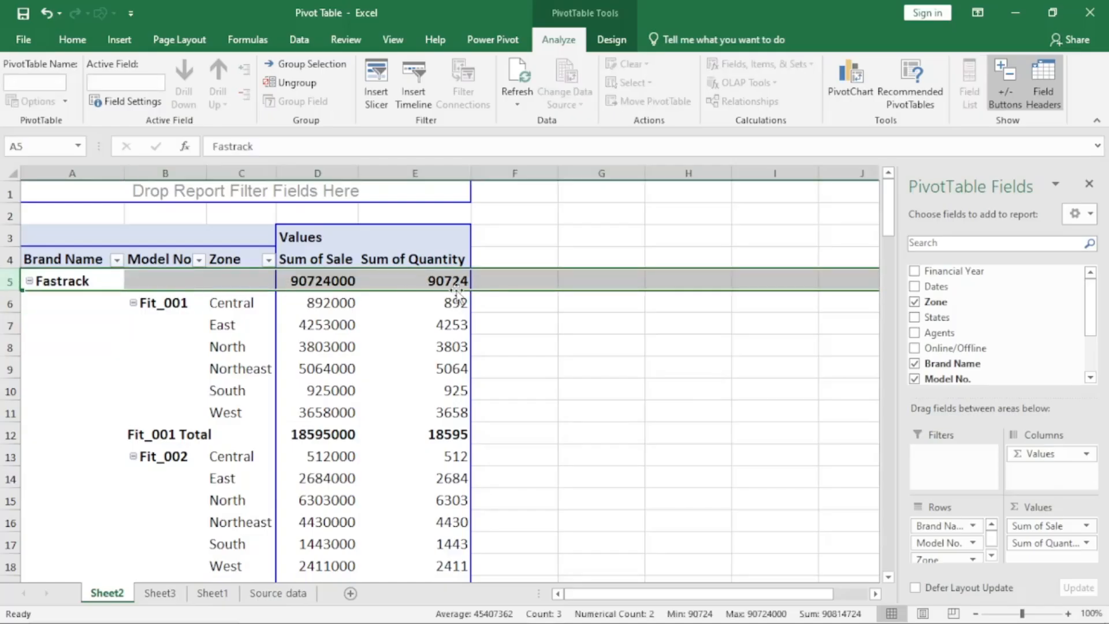
{"action": "left_click", "coordinate": [129, 354]}
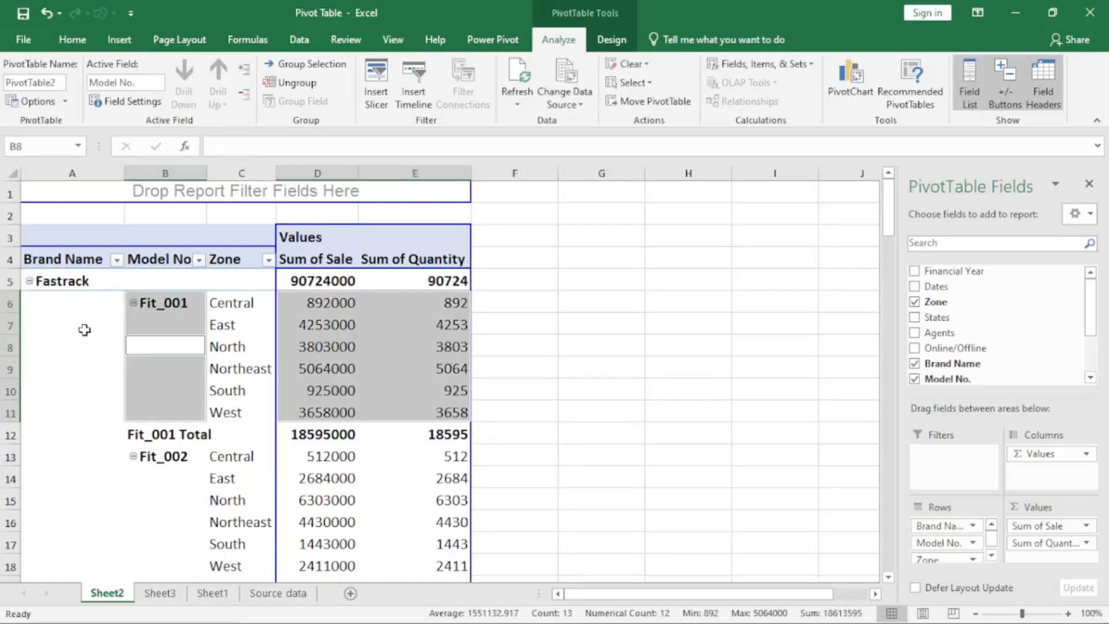
{"action": "left_click", "coordinate": [71, 282]}
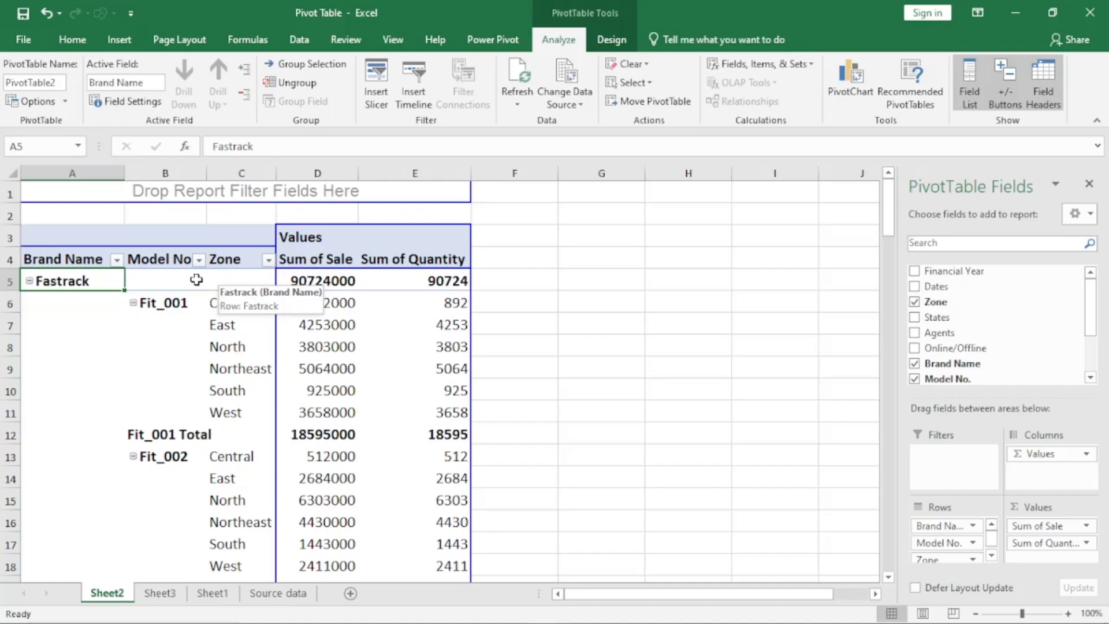
{"action": "left_click", "coordinate": [153, 282]}
{"action": "left_click", "coordinate": [231, 279]}
{"action": "left_click", "coordinate": [164, 278]}
{"action": "left_click", "coordinate": [225, 280]}
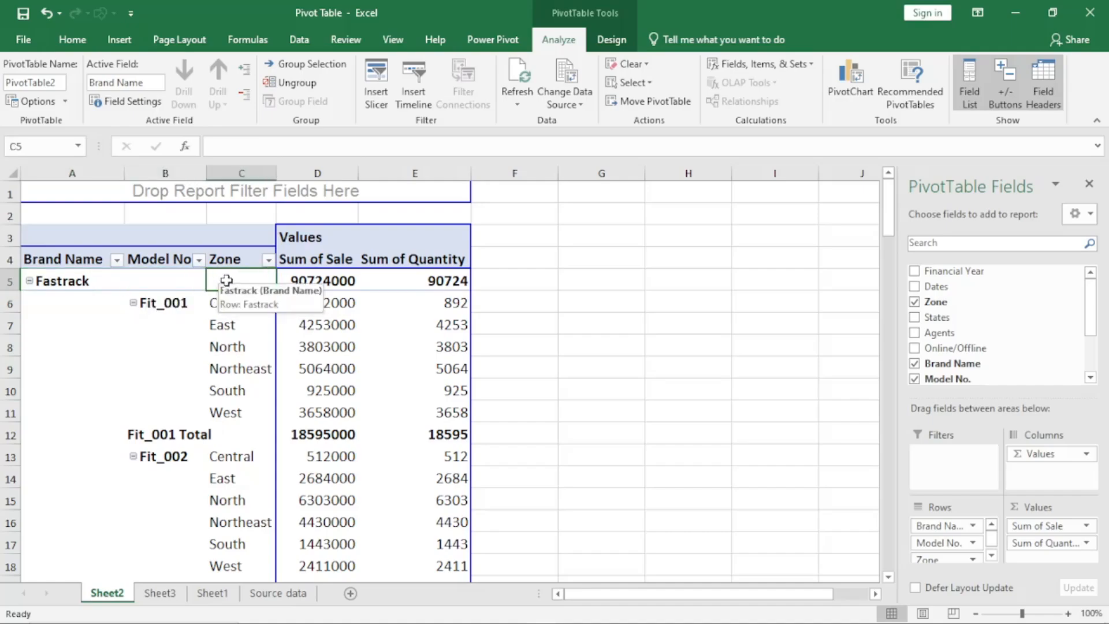
{"action": "key", "text": "ctrl+z"}
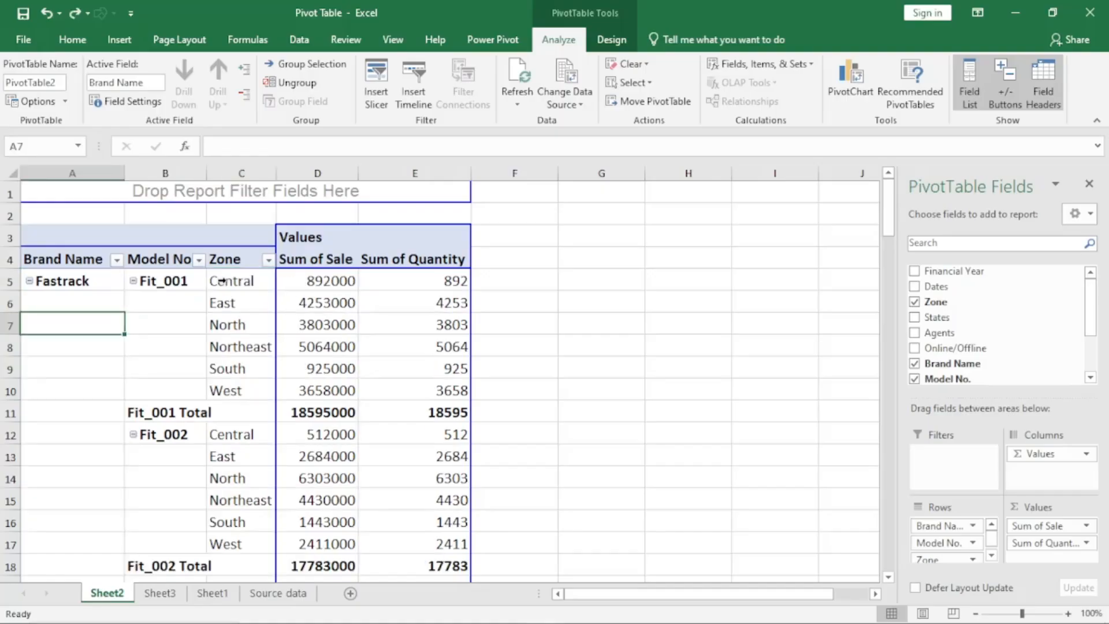
- Examine the zone entries of Fastrack's model Fit_001 and its total row in tabular form
{"action": "left_click", "coordinate": [241, 283]}
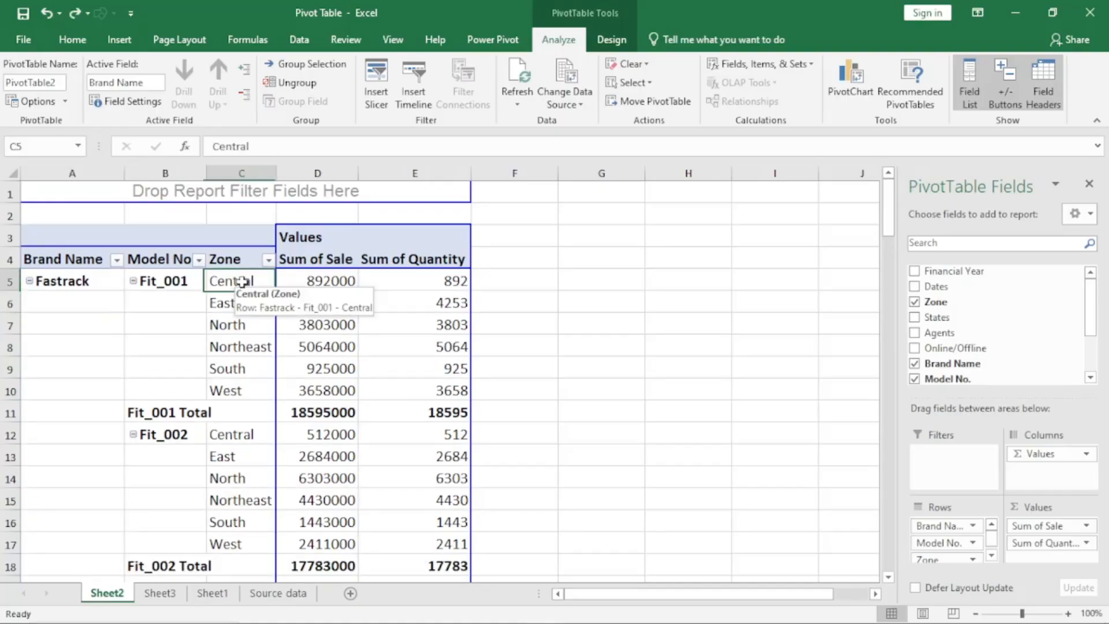
{"action": "left_click", "coordinate": [234, 306]}
{"action": "left_click", "coordinate": [234, 348]}
{"action": "left_click", "coordinate": [231, 370]}
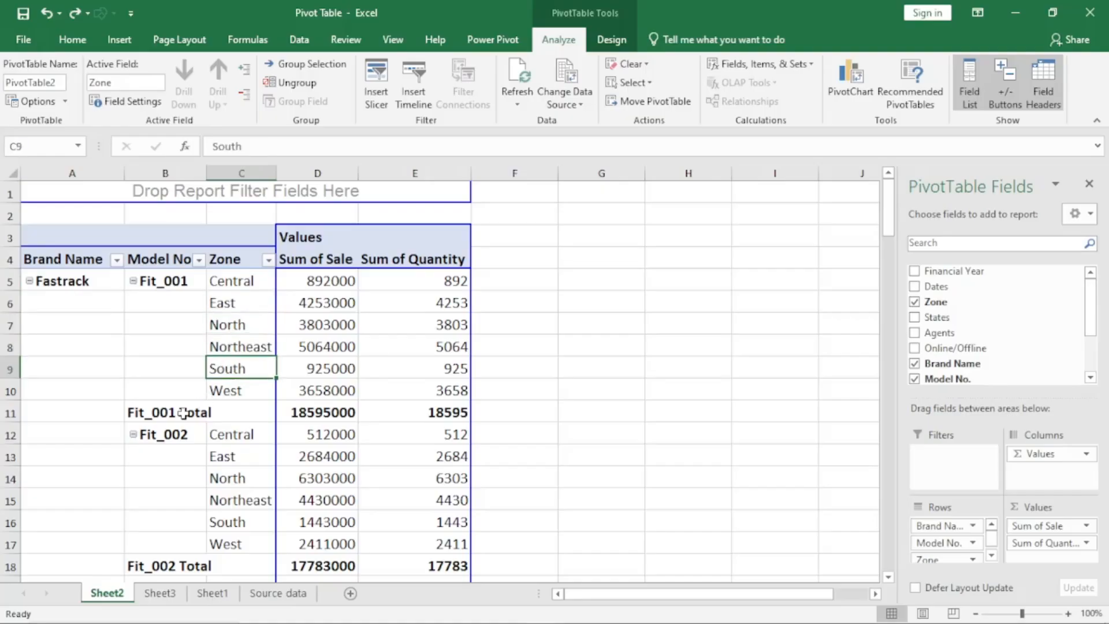
{"action": "left_click", "coordinate": [13, 413]}
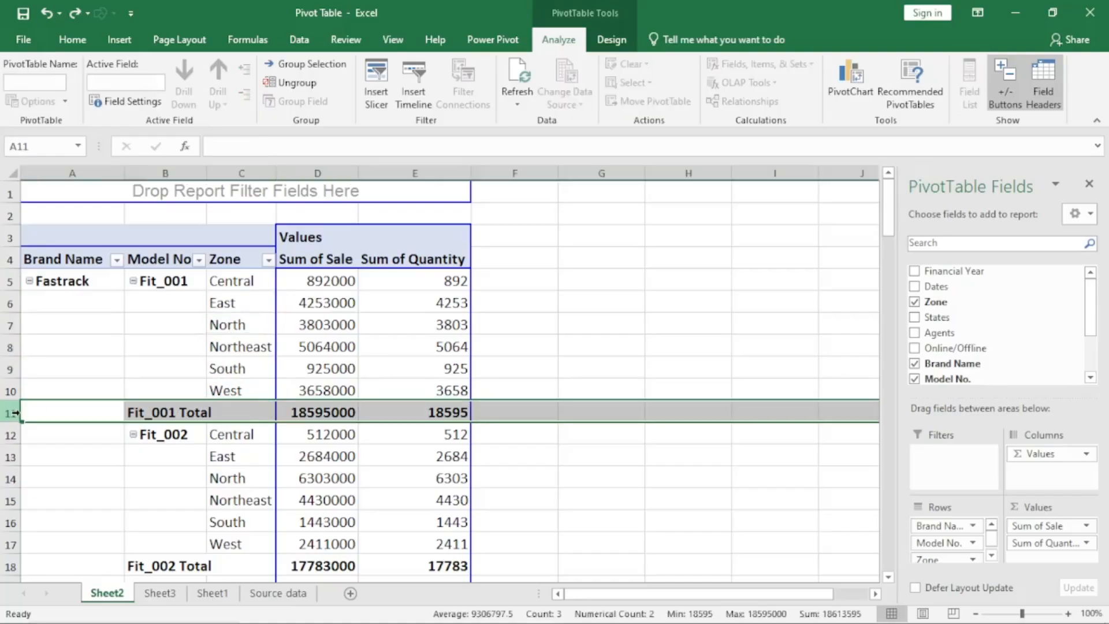
- Try setting the Zone field to outline form with the next field's labels in the same column (compact form), and undo it
{"action": "left_click", "coordinate": [236, 332]}
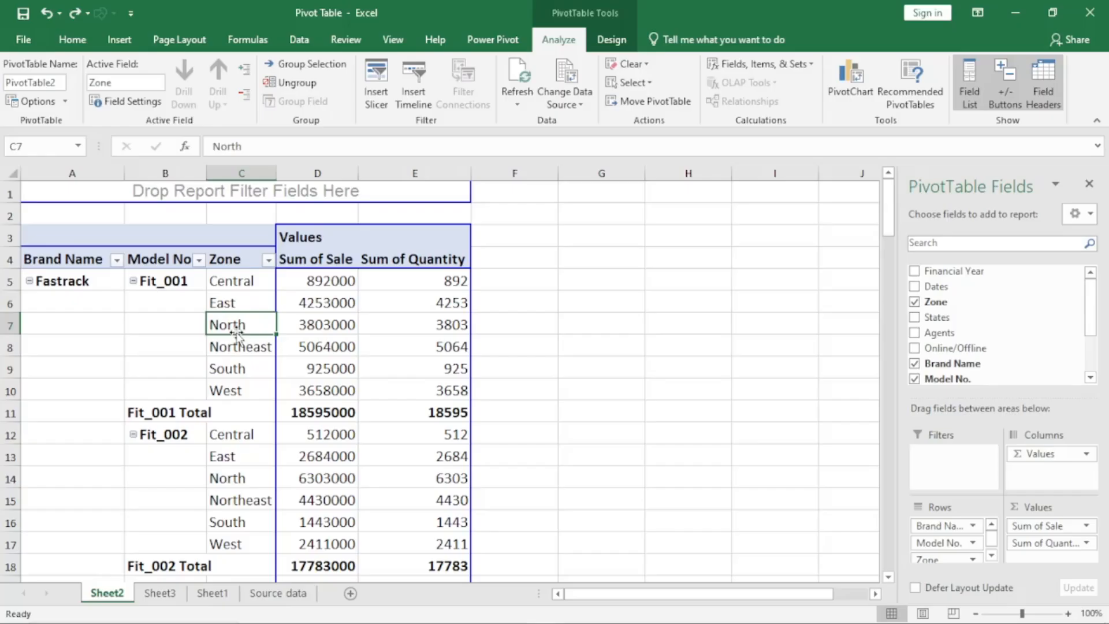
{"action": "left_click", "coordinate": [141, 104]}
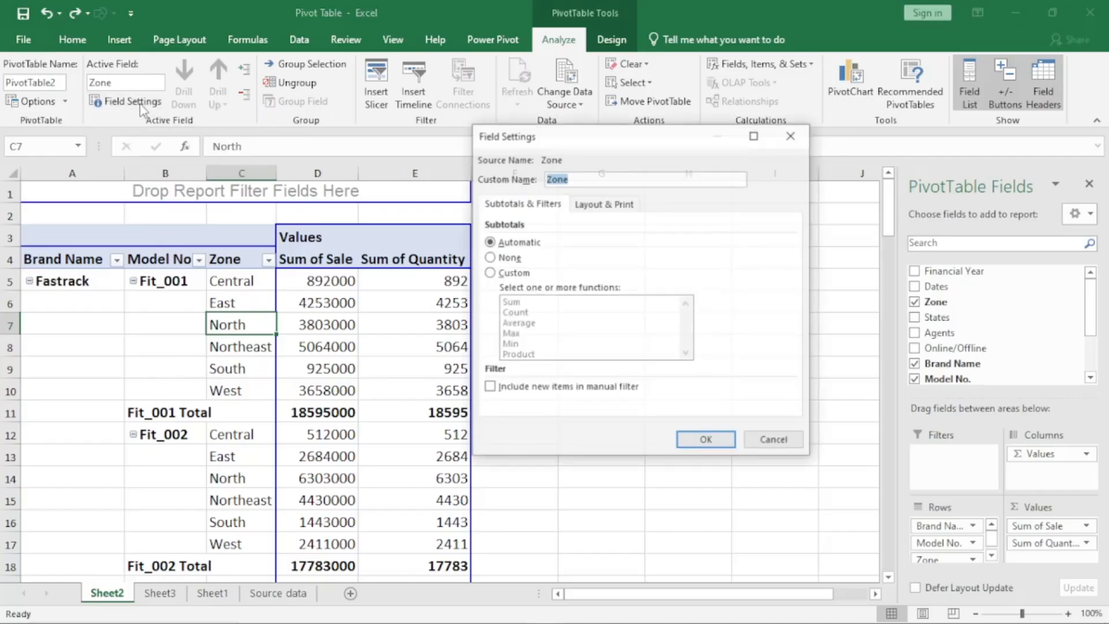
{"action": "left_click", "coordinate": [598, 205]}
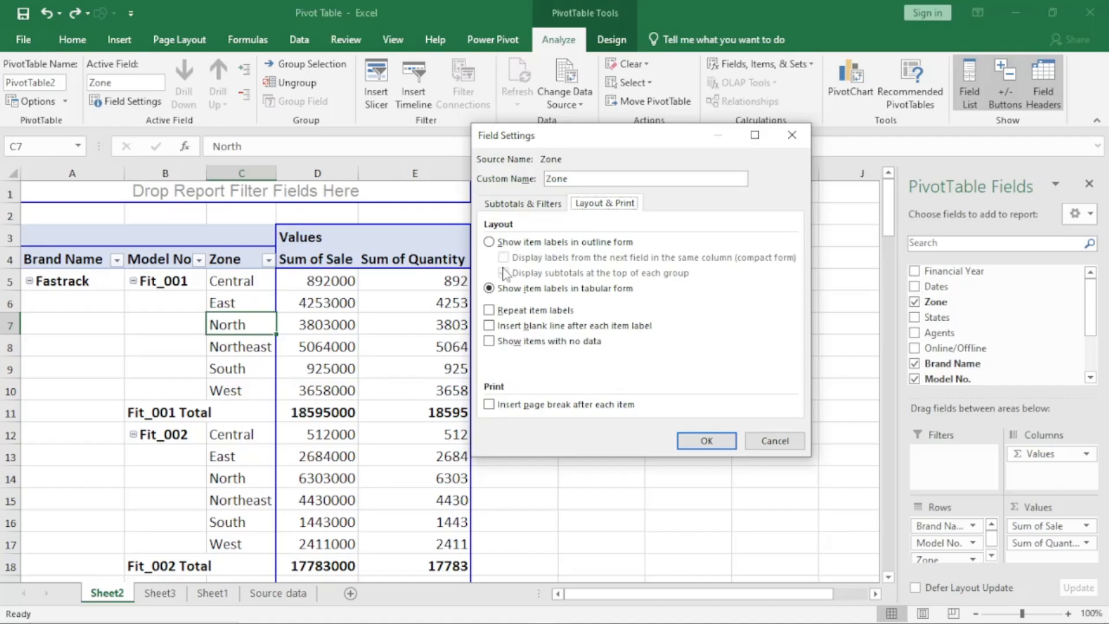
{"action": "left_click", "coordinate": [489, 242]}
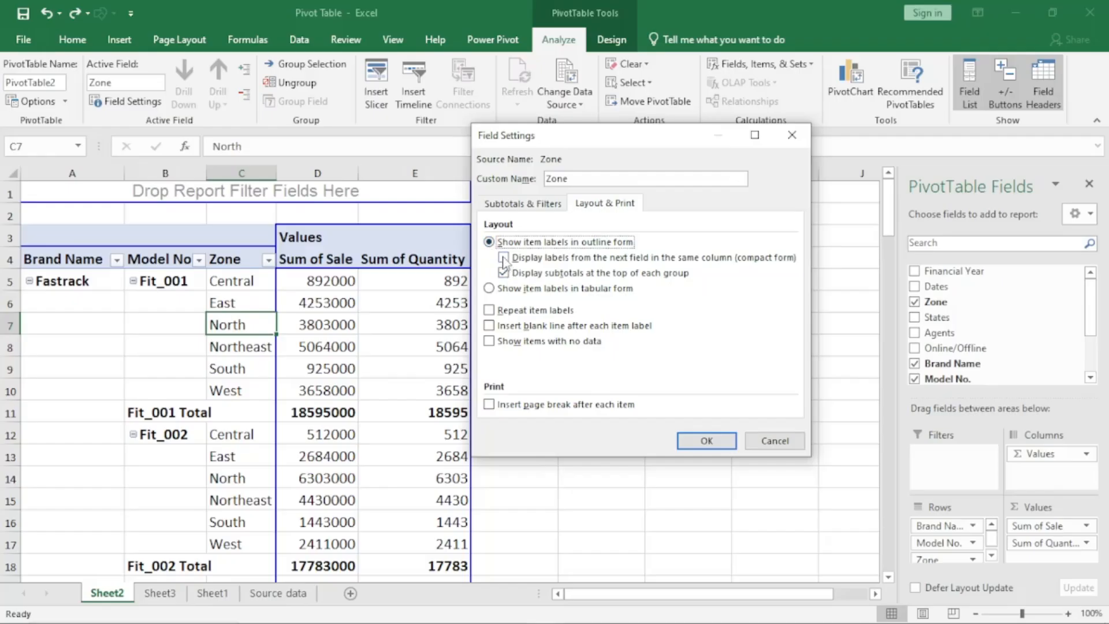
{"action": "left_click", "coordinate": [504, 258]}
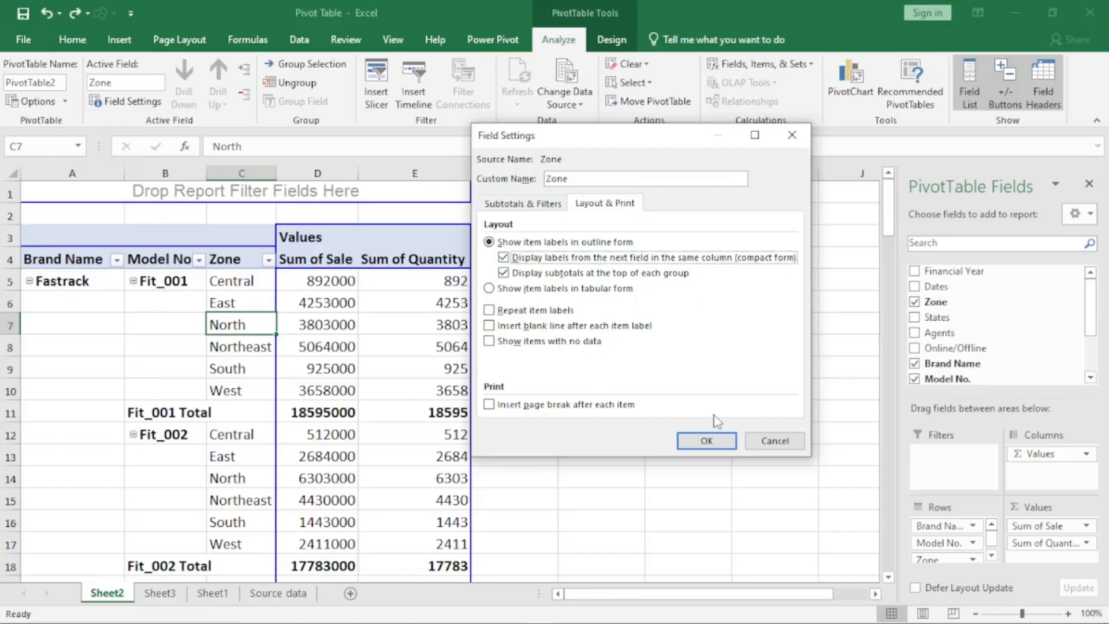
{"action": "left_click", "coordinate": [709, 441]}
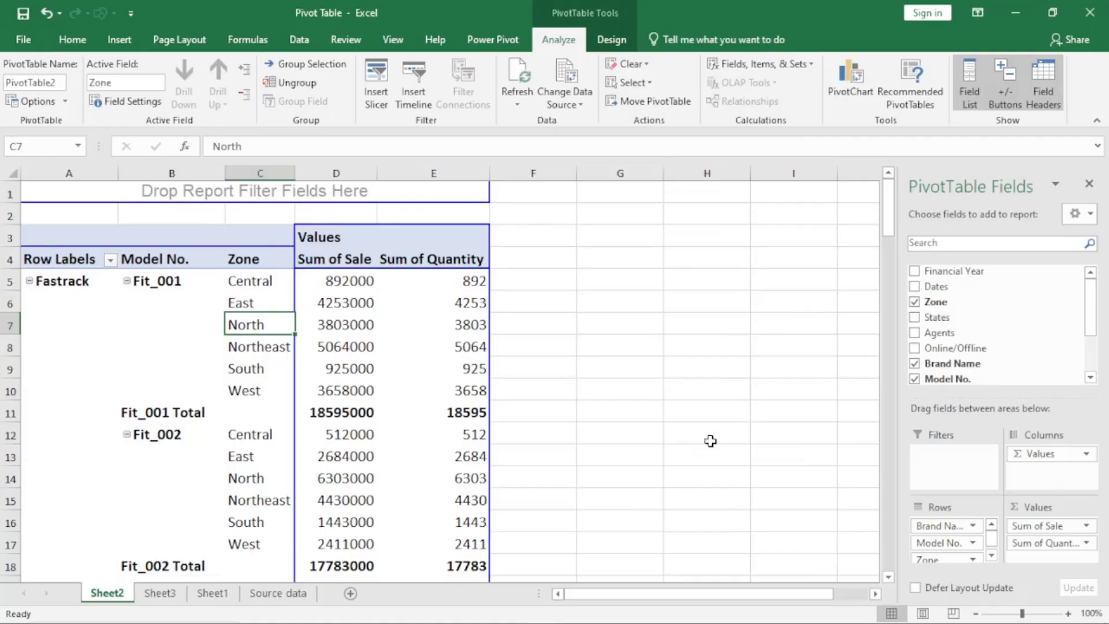
{"action": "key", "text": "ctrl+z"}
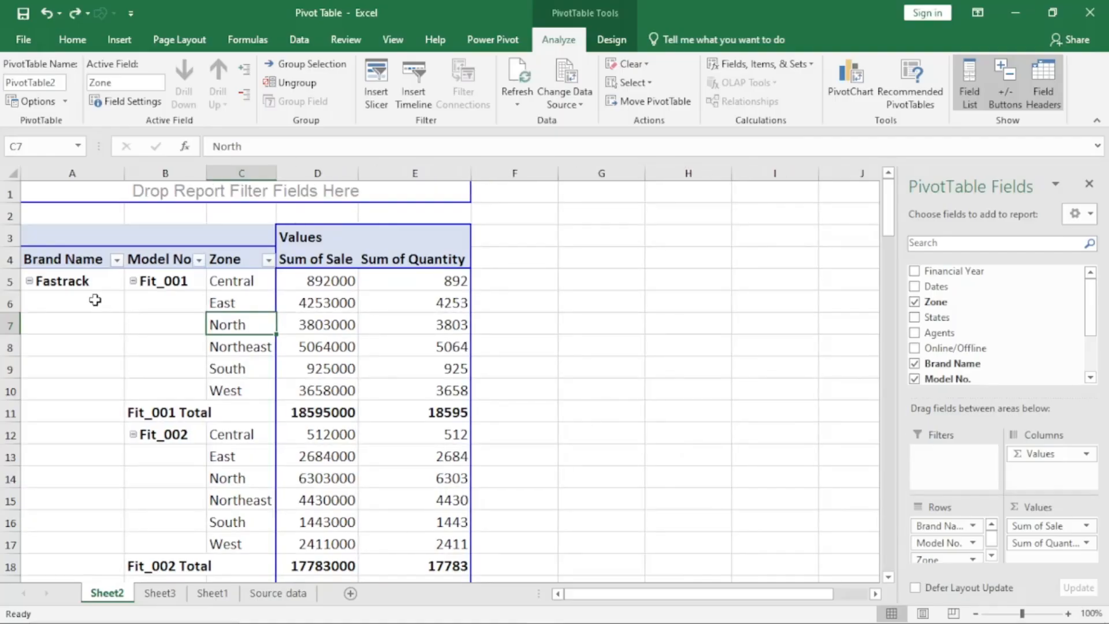
- Compare the row field headers before and after redoing the Zone field's compact form, and undo the compact form again
{"action": "left_click", "coordinate": [73, 263]}
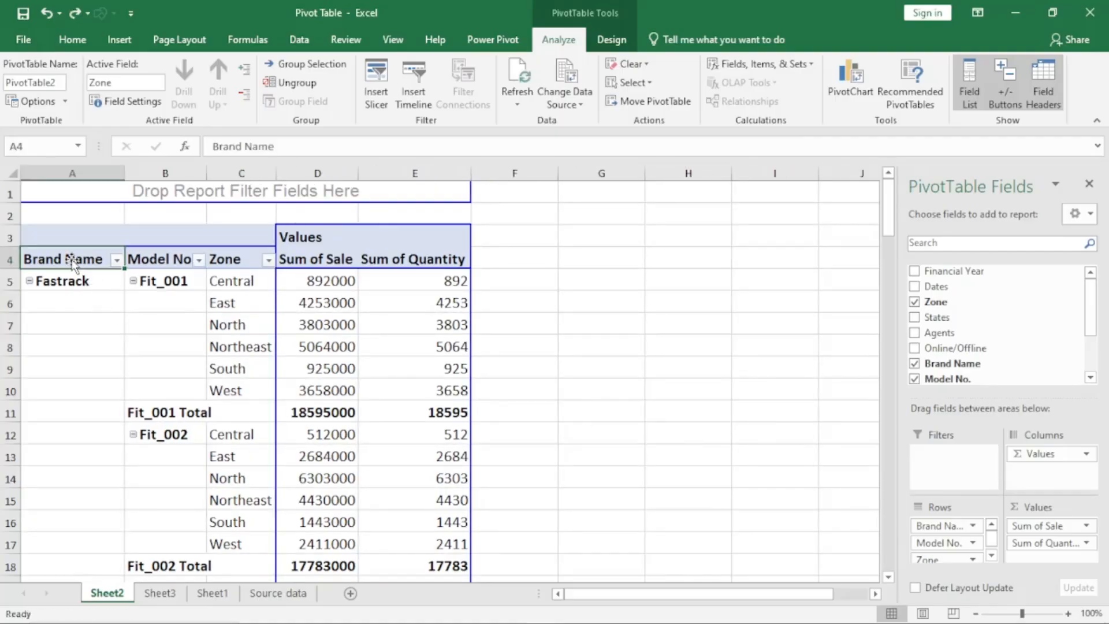
{"action": "left_click", "coordinate": [149, 259]}
{"action": "left_click", "coordinate": [229, 261]}
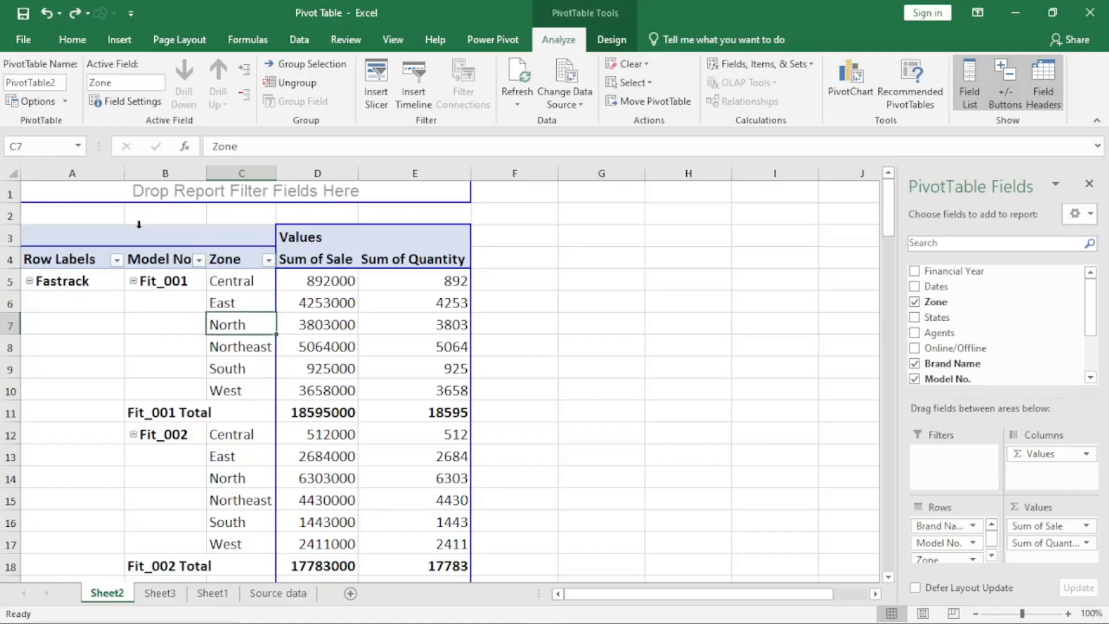
{"action": "key", "text": "ctrl+y"}
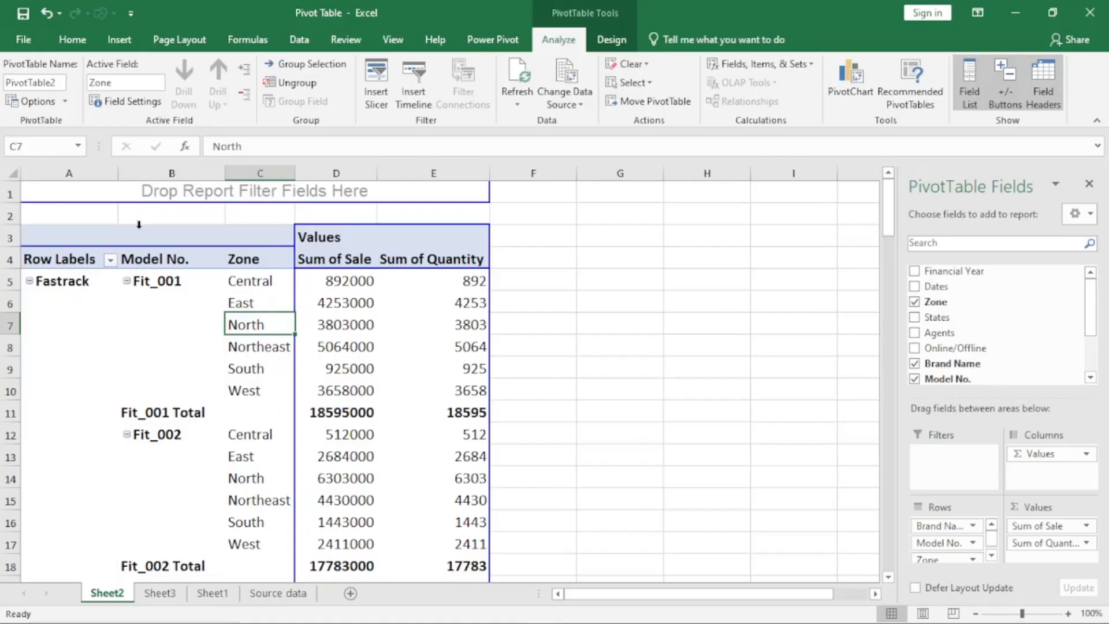
{"action": "left_click", "coordinate": [61, 258]}
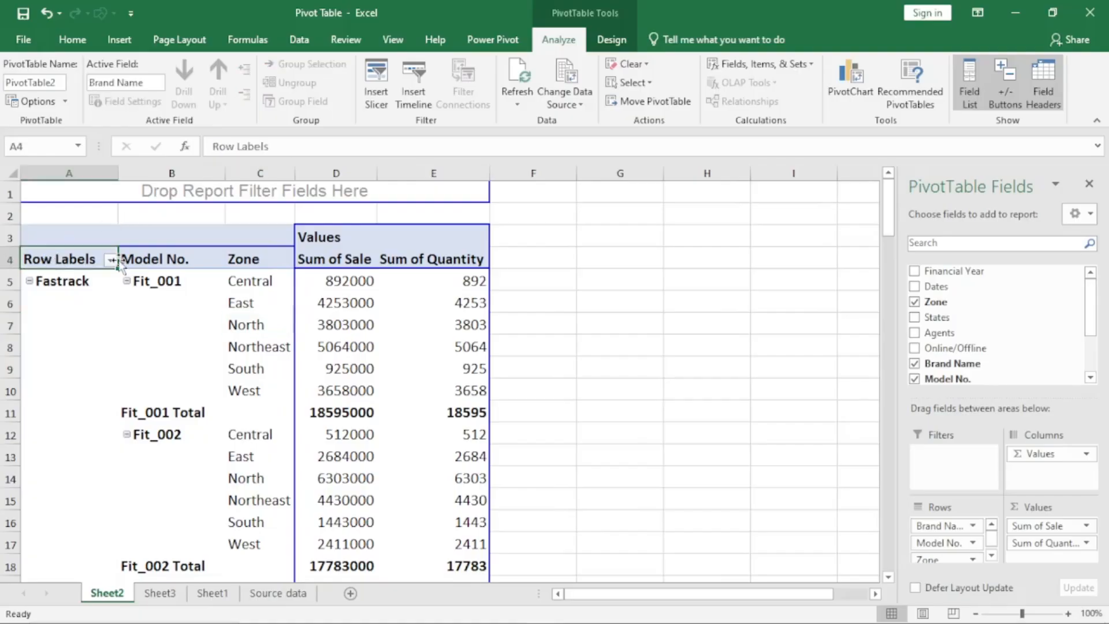
{"action": "left_click", "coordinate": [327, 237]}
{"action": "left_click", "coordinate": [58, 260]}
{"action": "key", "text": "ctrl+z"}
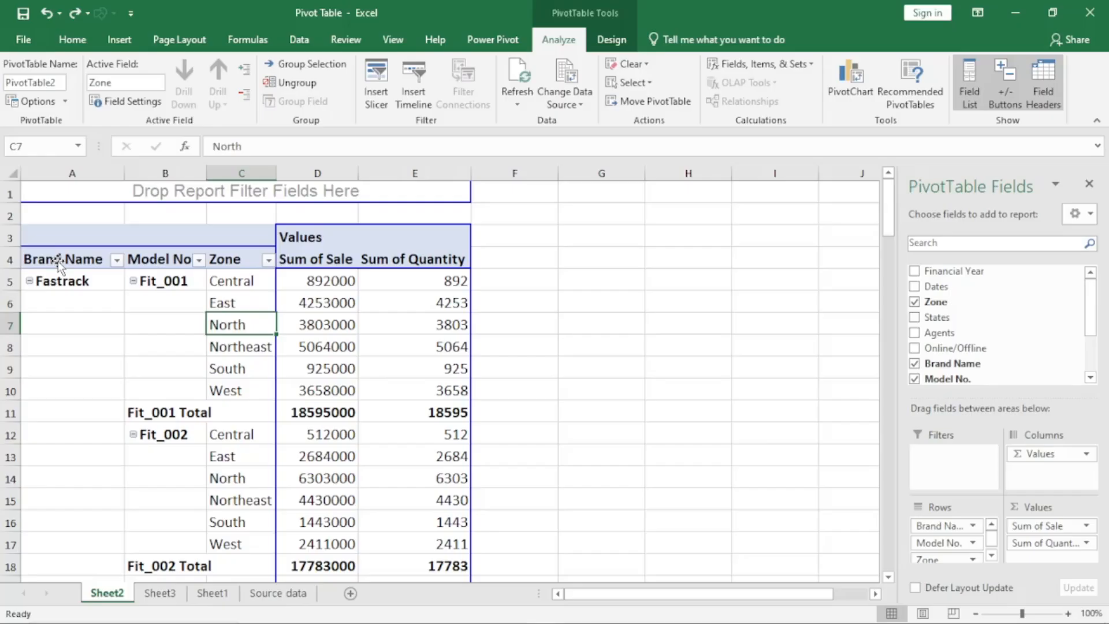
- Review the Zone field's layout and print settings and leave them without making a change
{"action": "key", "text": "Up"}
{"action": "left_click", "coordinate": [132, 102]}
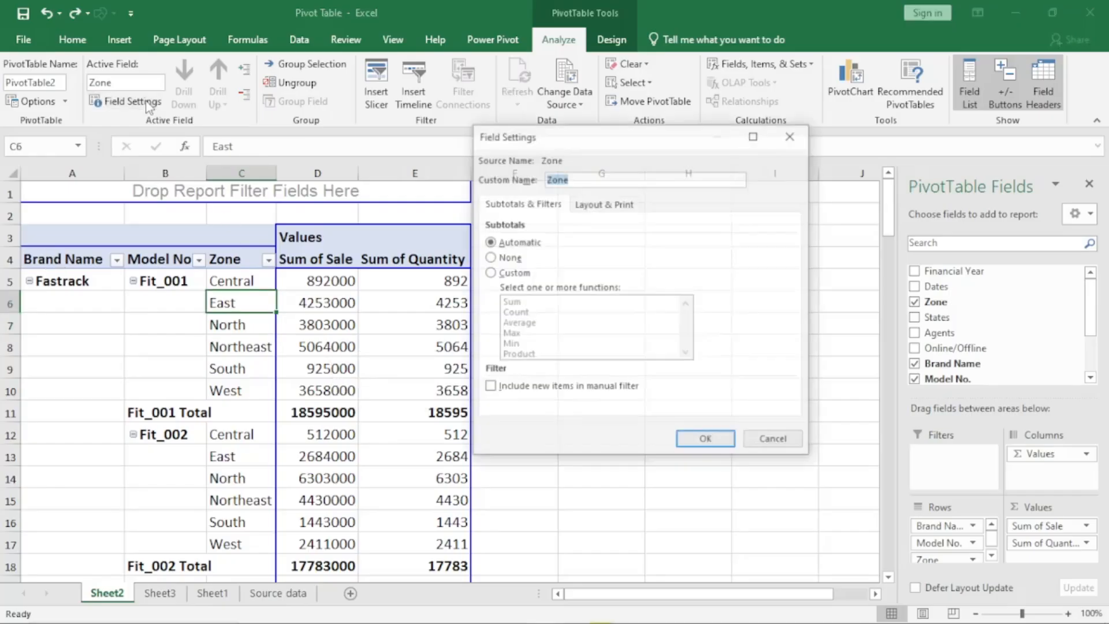
{"action": "left_click", "coordinate": [605, 204]}
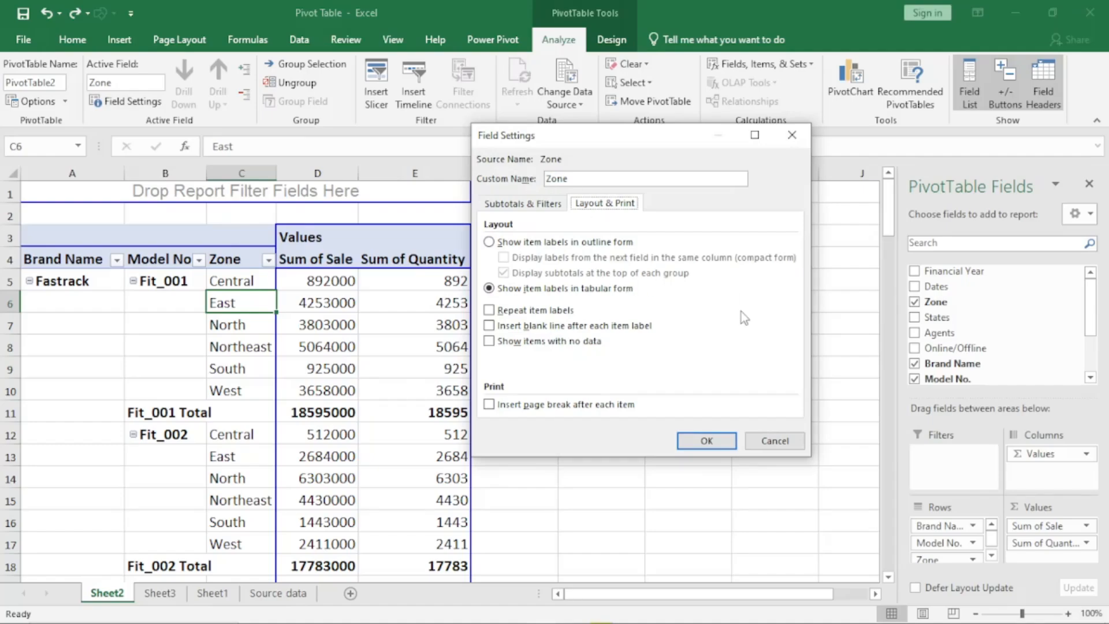
{"action": "left_click", "coordinate": [775, 440]}
- Inspect the Fit_001 Total row and view the value field settings of Sum of Quantity without changing them
{"action": "left_click", "coordinate": [165, 413]}
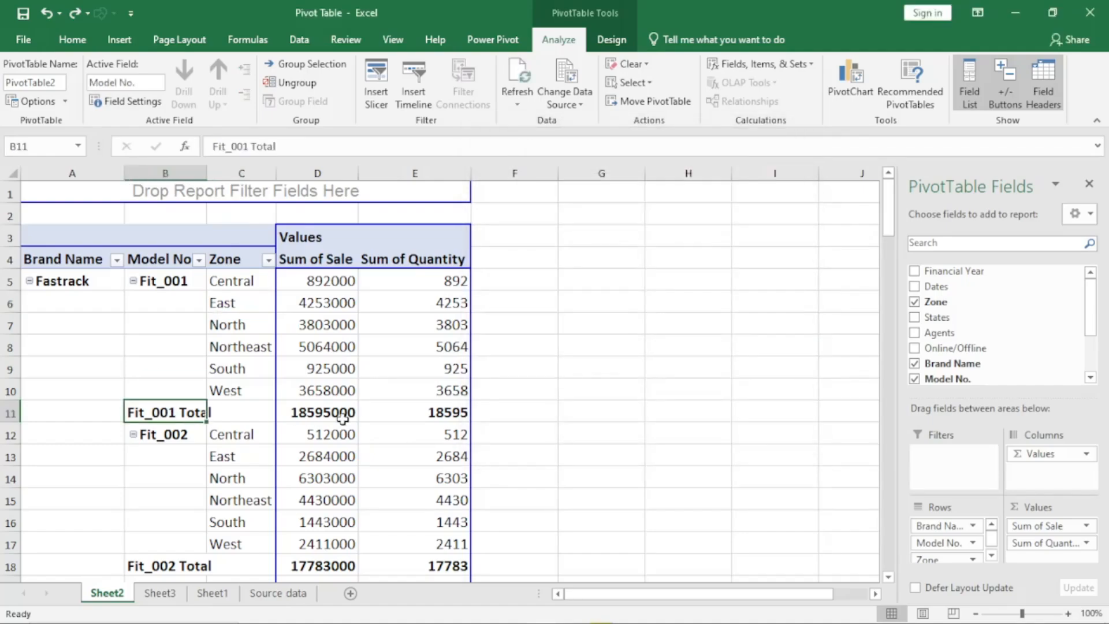
{"action": "left_click", "coordinate": [341, 414]}
{"action": "left_click", "coordinate": [442, 414]}
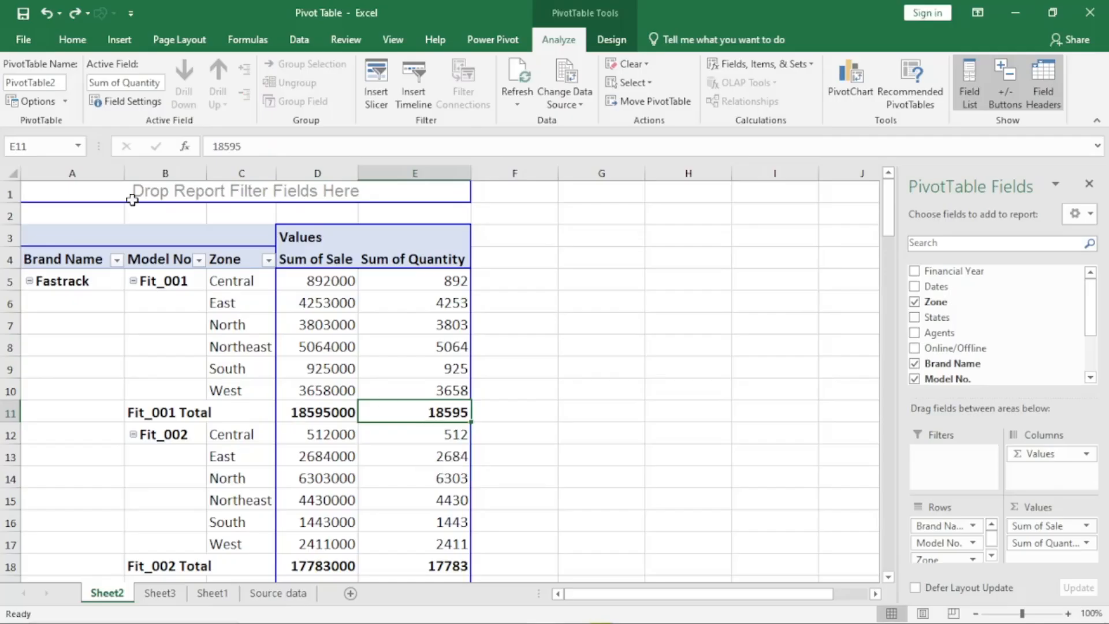
{"action": "left_click", "coordinate": [127, 102]}
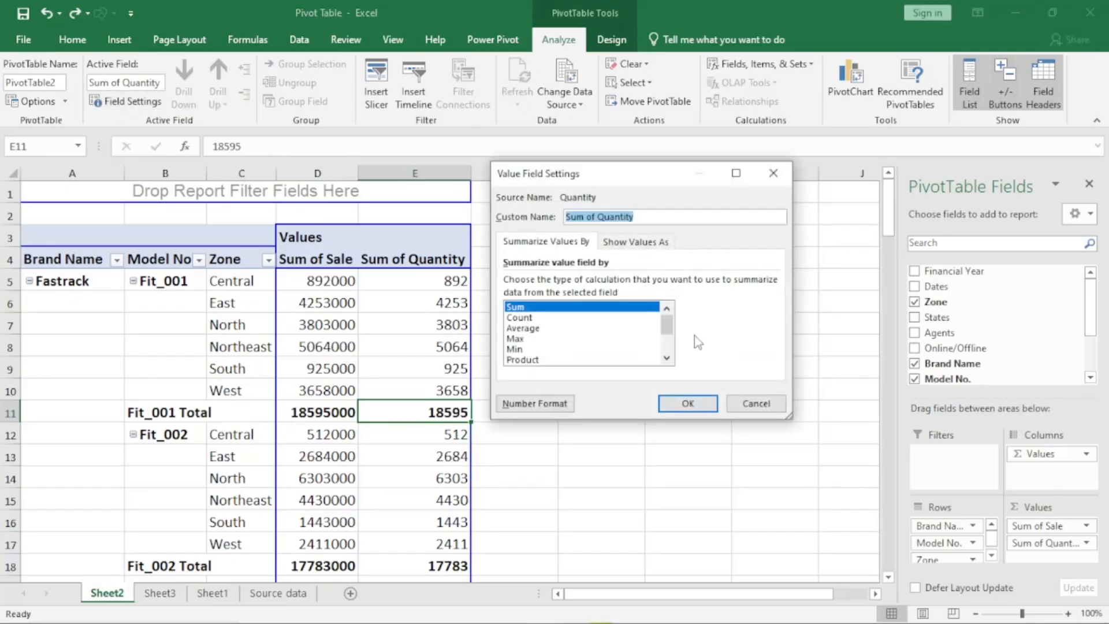
{"action": "left_click", "coordinate": [757, 403]}
- Set the Brand Name field to outline form with subtotals at the top of each group, without compact form, and inspect the layout
{"action": "left_click", "coordinate": [69, 281]}
{"action": "left_click", "coordinate": [127, 102]}
{"action": "left_click", "coordinate": [621, 207]}
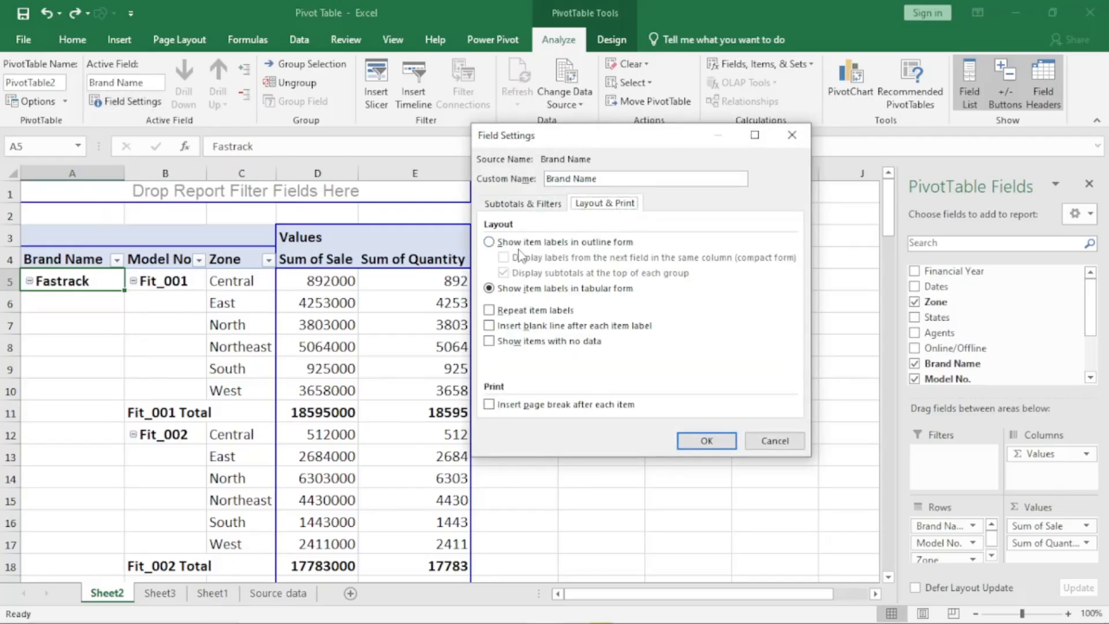
{"action": "left_click", "coordinate": [490, 243]}
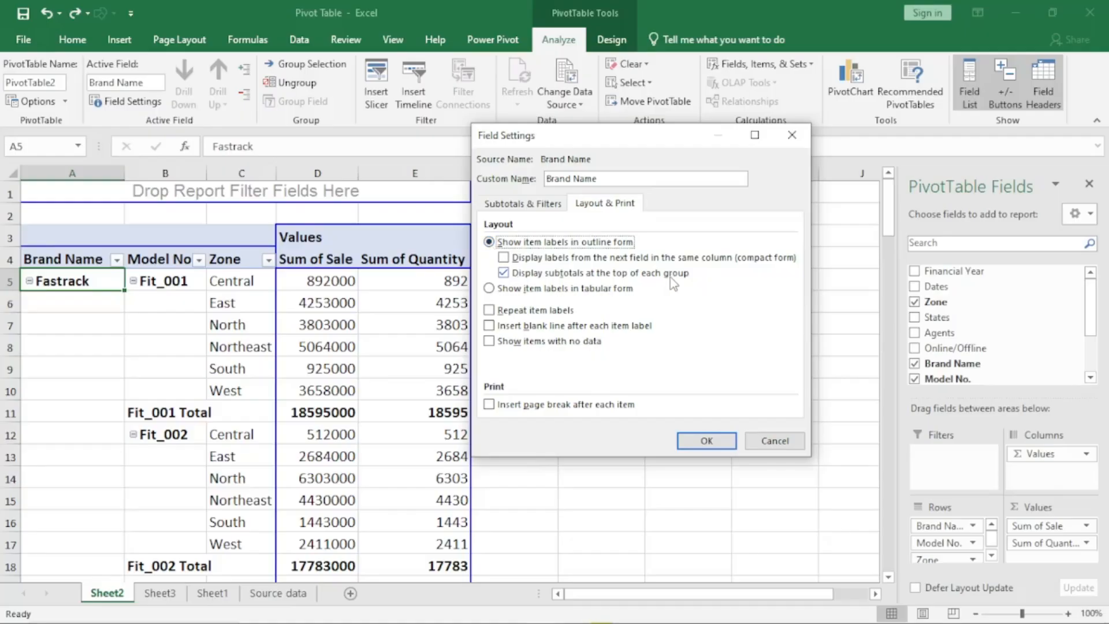
{"action": "left_click", "coordinate": [504, 257]}
{"action": "left_click", "coordinate": [504, 271]}
{"action": "left_click", "coordinate": [504, 258]}
{"action": "left_click", "coordinate": [503, 273]}
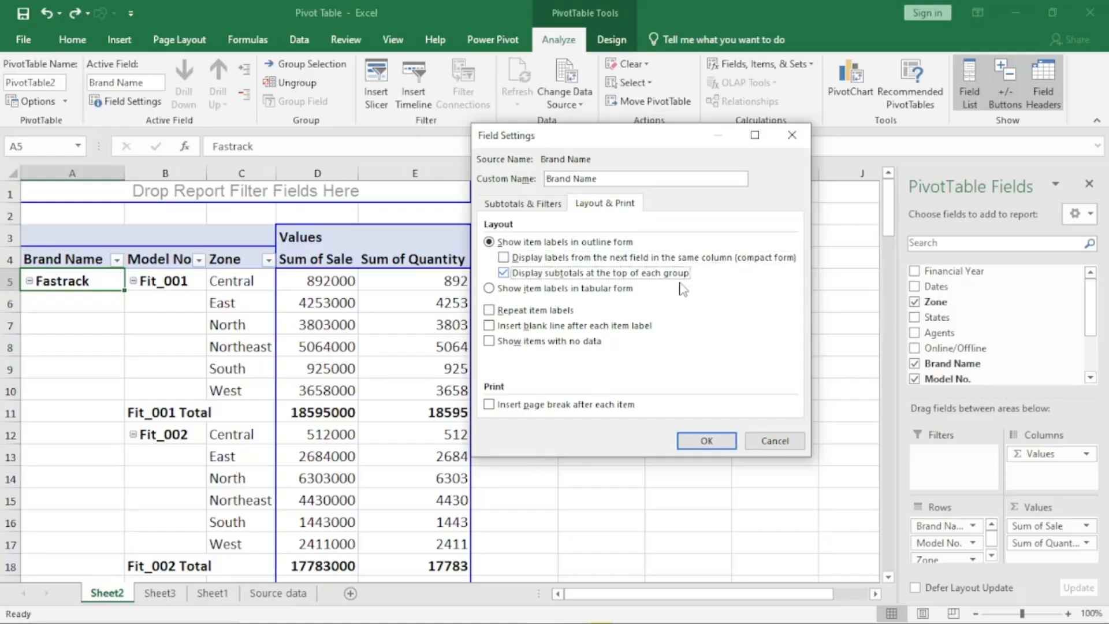
{"action": "left_click", "coordinate": [692, 440]}
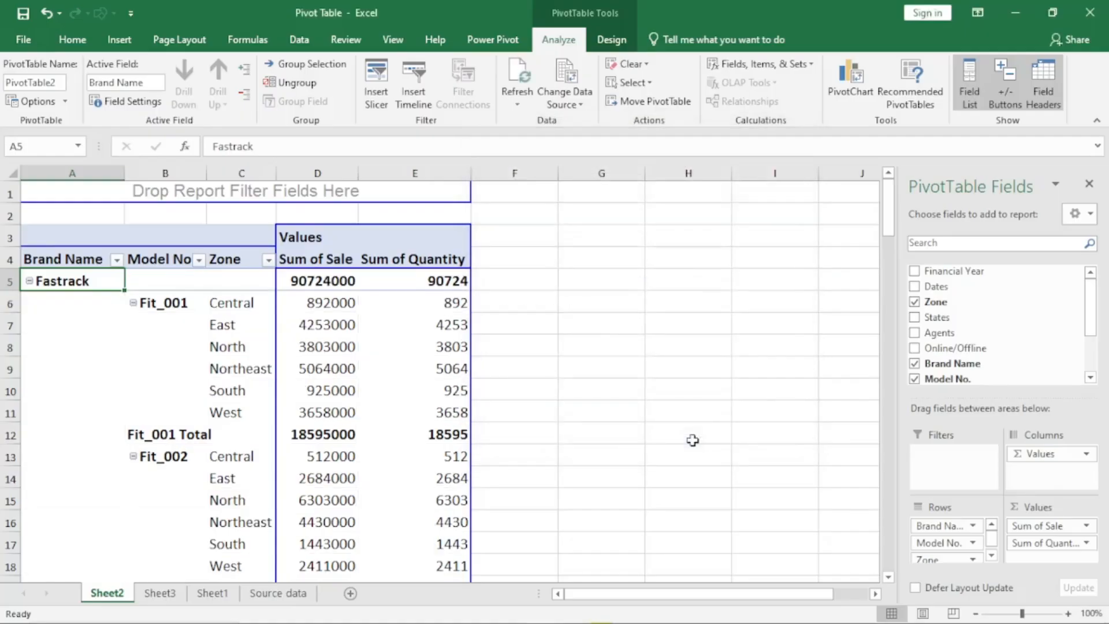
{"action": "scroll", "coordinate": [300, 304], "scroll_direction": "down", "scroll_amount": 4}
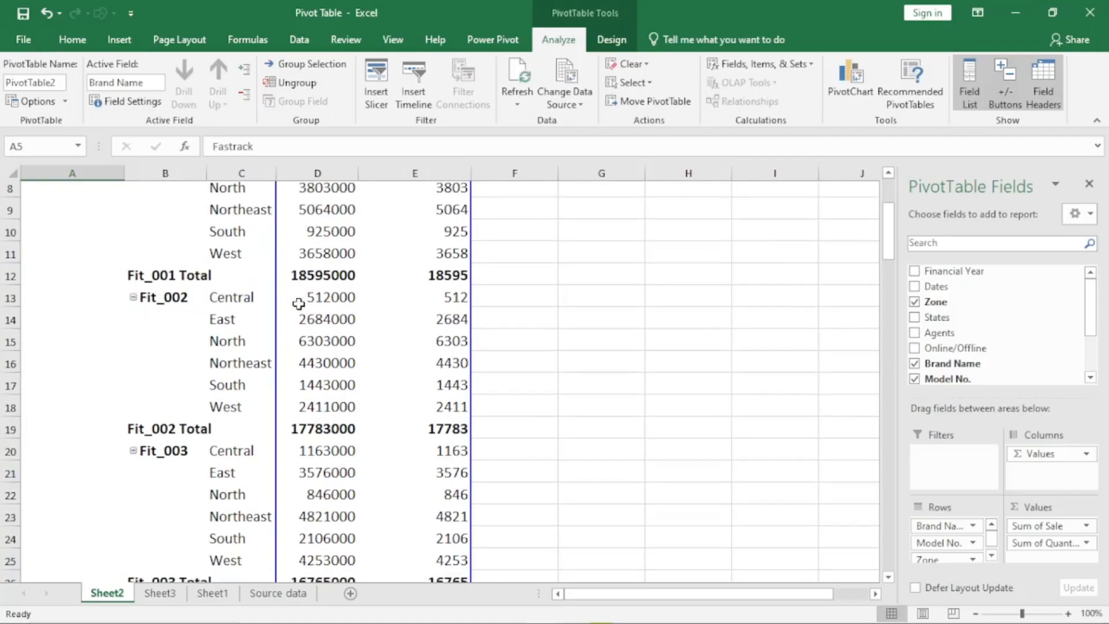
{"action": "scroll", "coordinate": [299, 305], "scroll_direction": "up", "scroll_amount": 4}
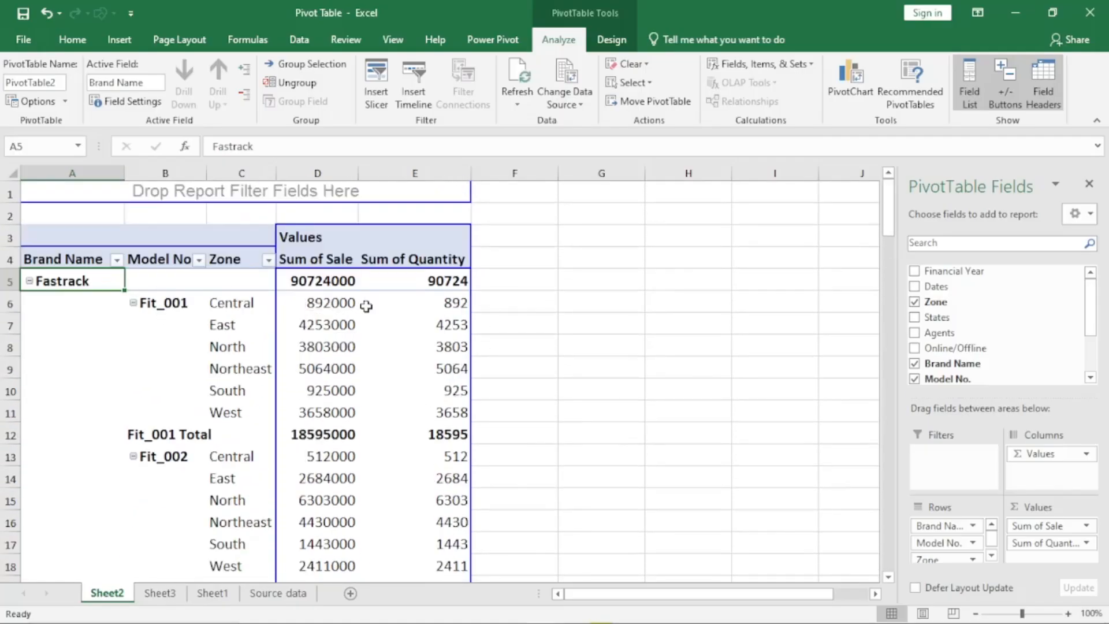
- Switch the Brand Name field's item labels back to tabular form
{"action": "left_click", "coordinate": [138, 104]}
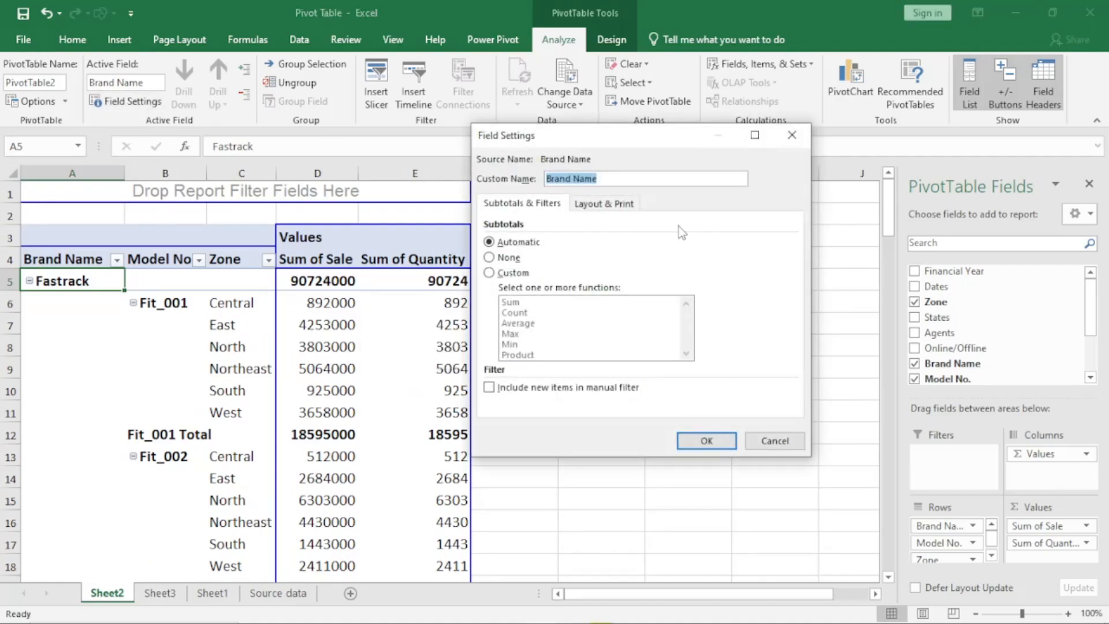
{"action": "left_click", "coordinate": [607, 206]}
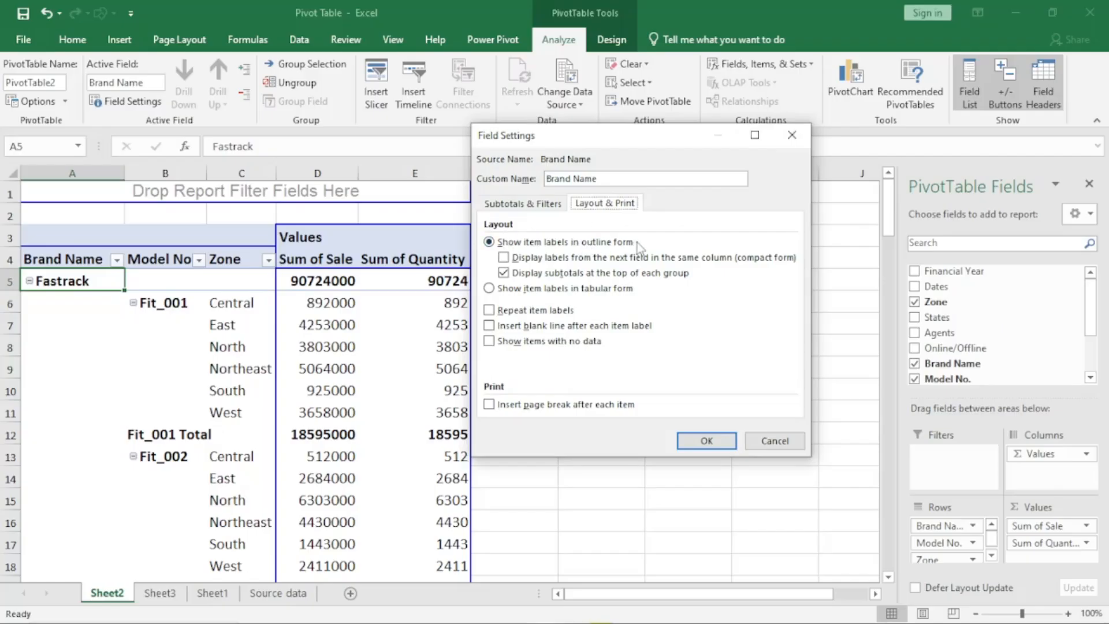
{"action": "left_click", "coordinate": [490, 289]}
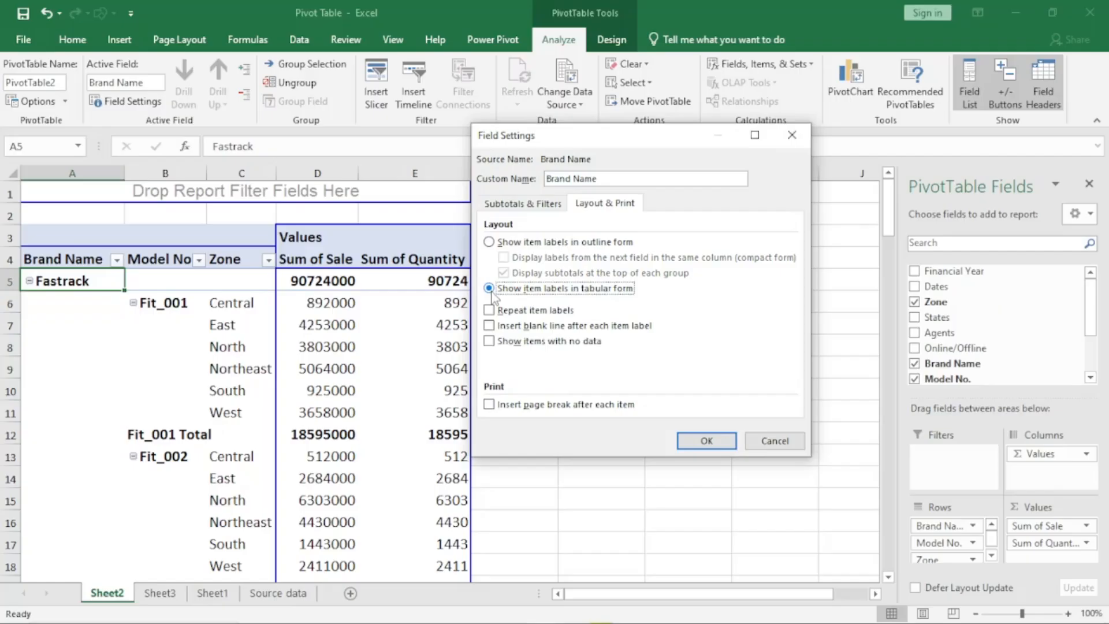
{"action": "left_click", "coordinate": [713, 445]}
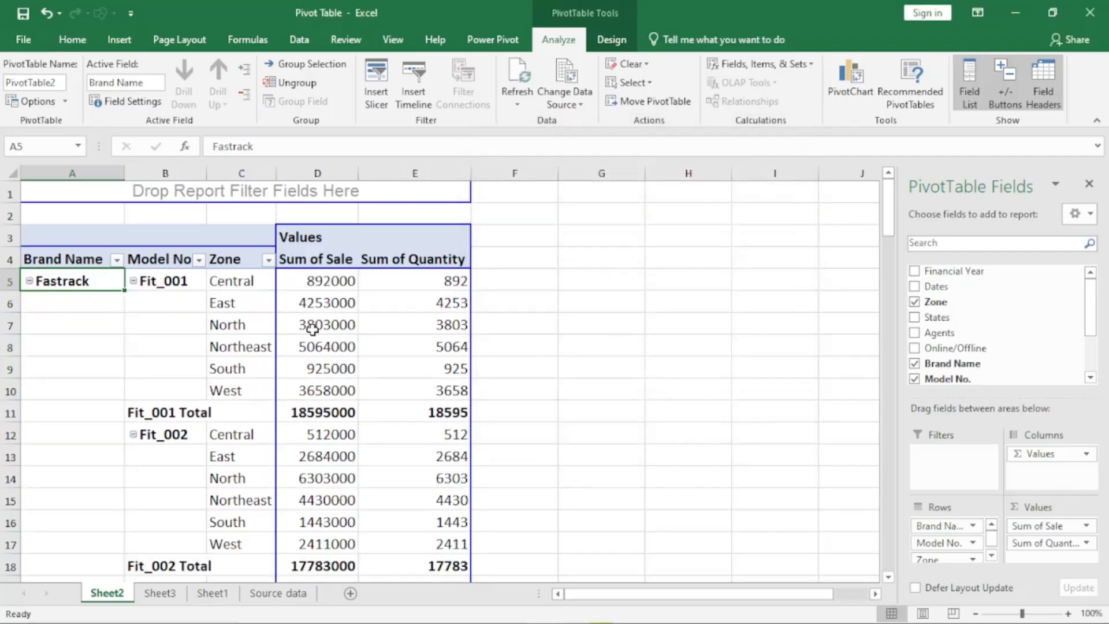
- Turn on repeated item labels for the Brand Name field in the tabular layout
{"action": "left_click", "coordinate": [134, 104]}
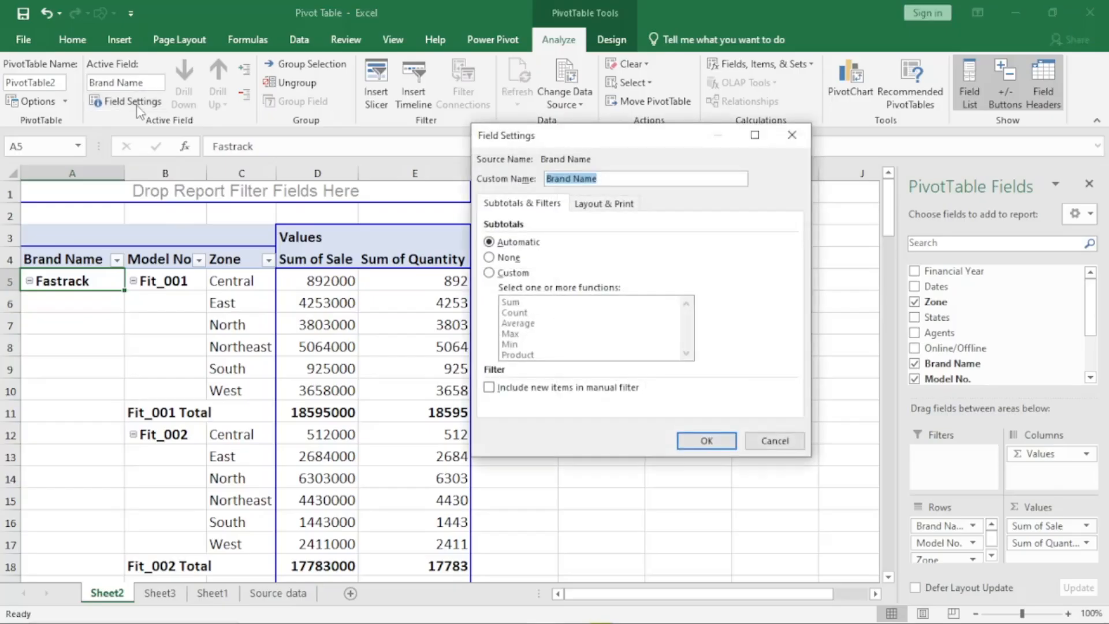
{"action": "left_click", "coordinate": [616, 206]}
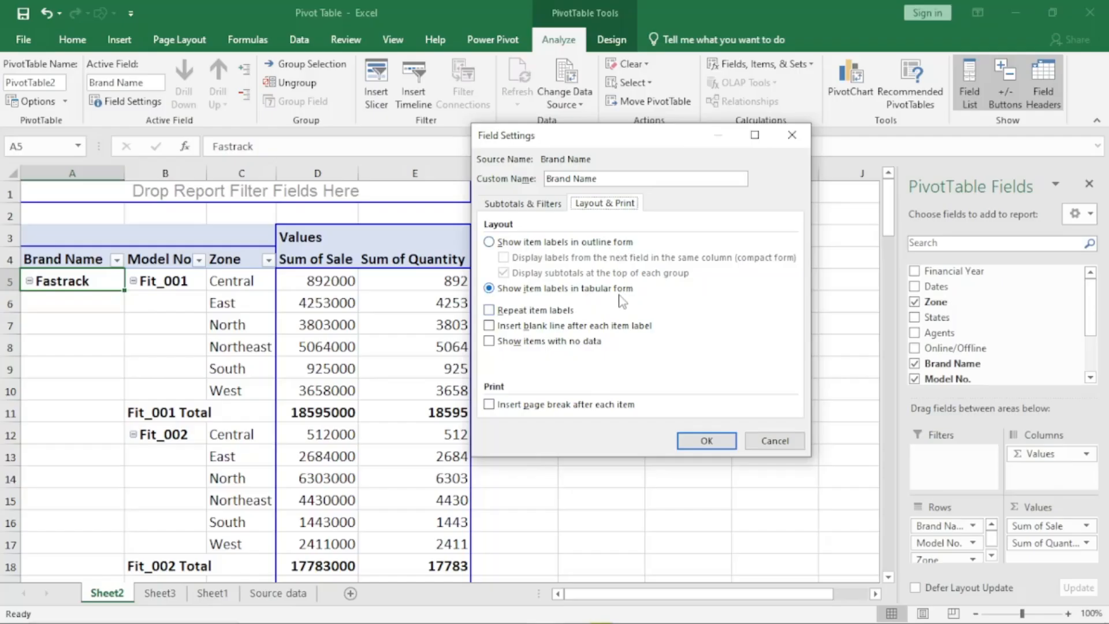
{"action": "left_click", "coordinate": [489, 312]}
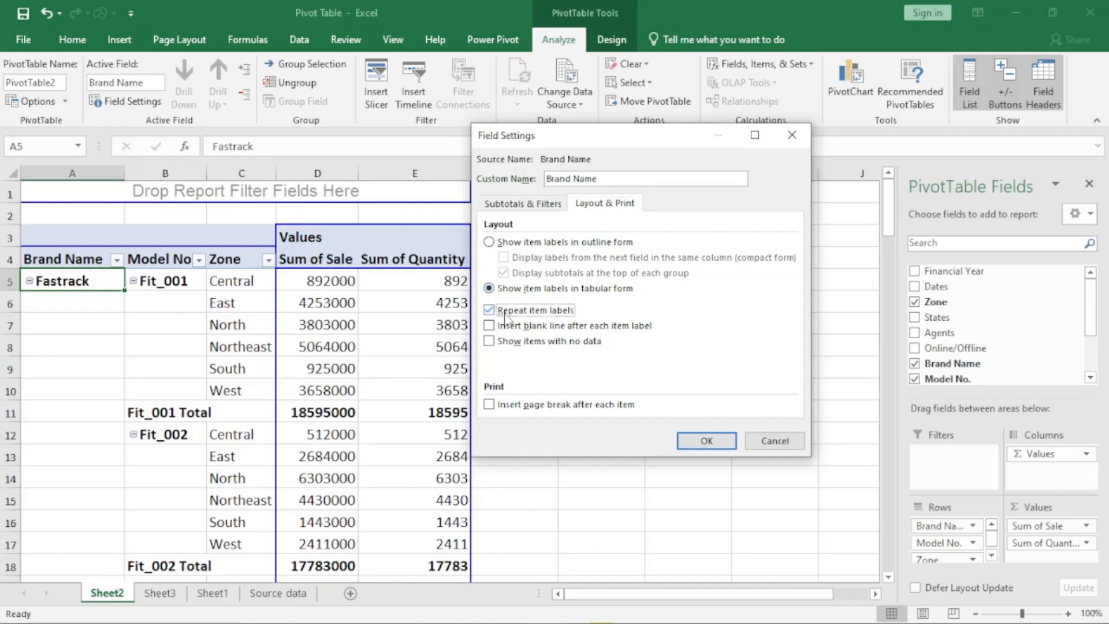
{"action": "left_click", "coordinate": [696, 442]}
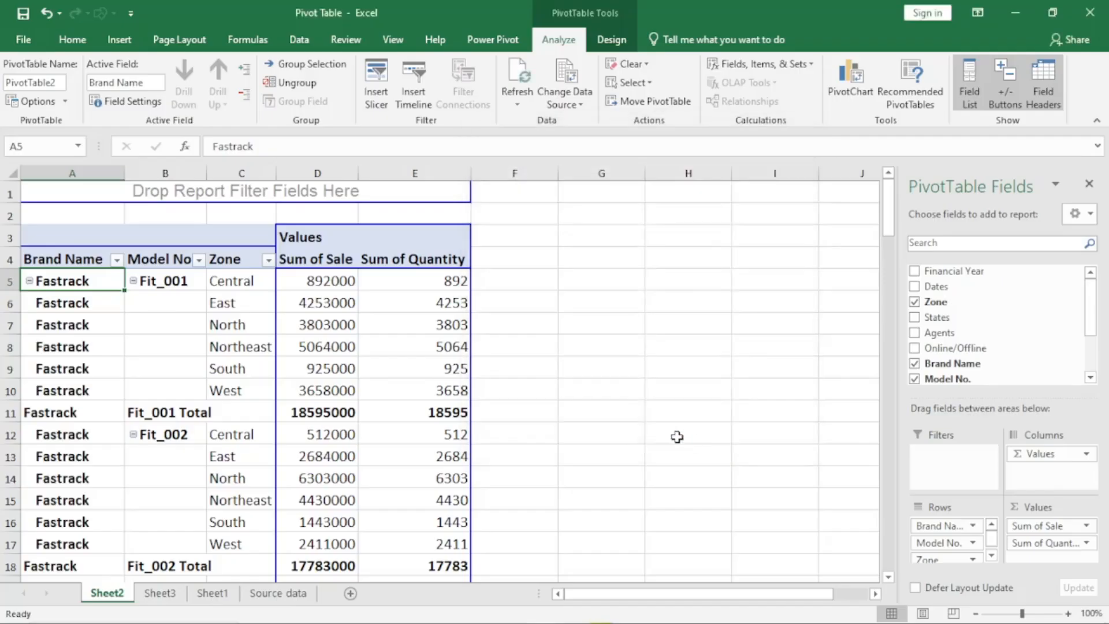
- Examine the Brand Name column down the pivot table to see how the item labels repeat for each brand
{"action": "left_click", "coordinate": [78, 304]}
{"action": "left_click", "coordinate": [70, 328]}
{"action": "left_click", "coordinate": [69, 347]}
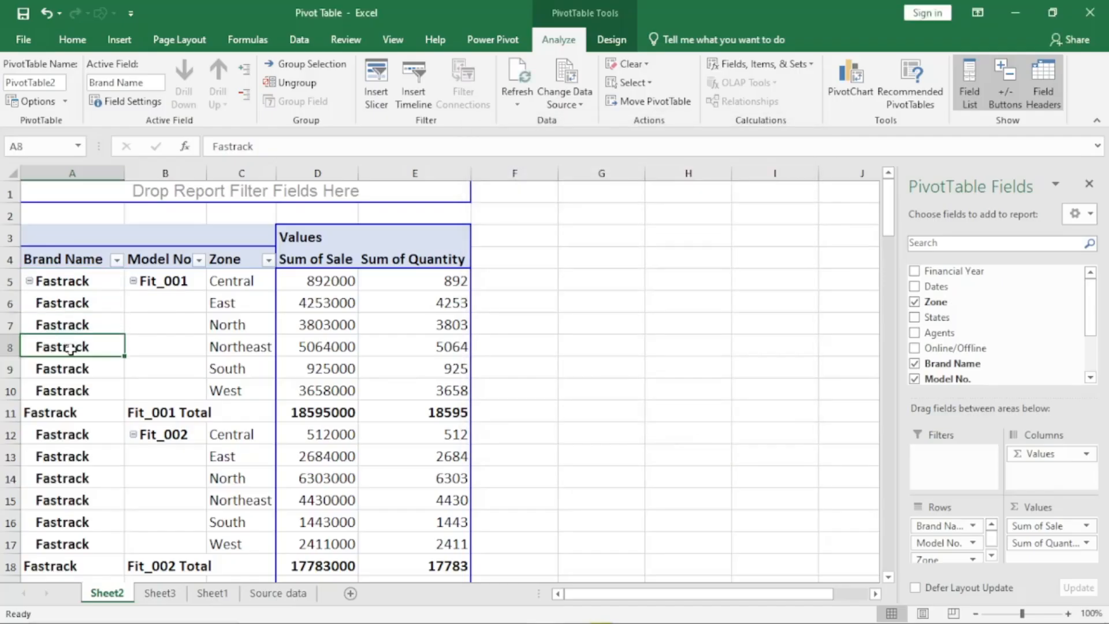
{"action": "left_click", "coordinate": [69, 388]}
{"action": "left_click", "coordinate": [68, 447]}
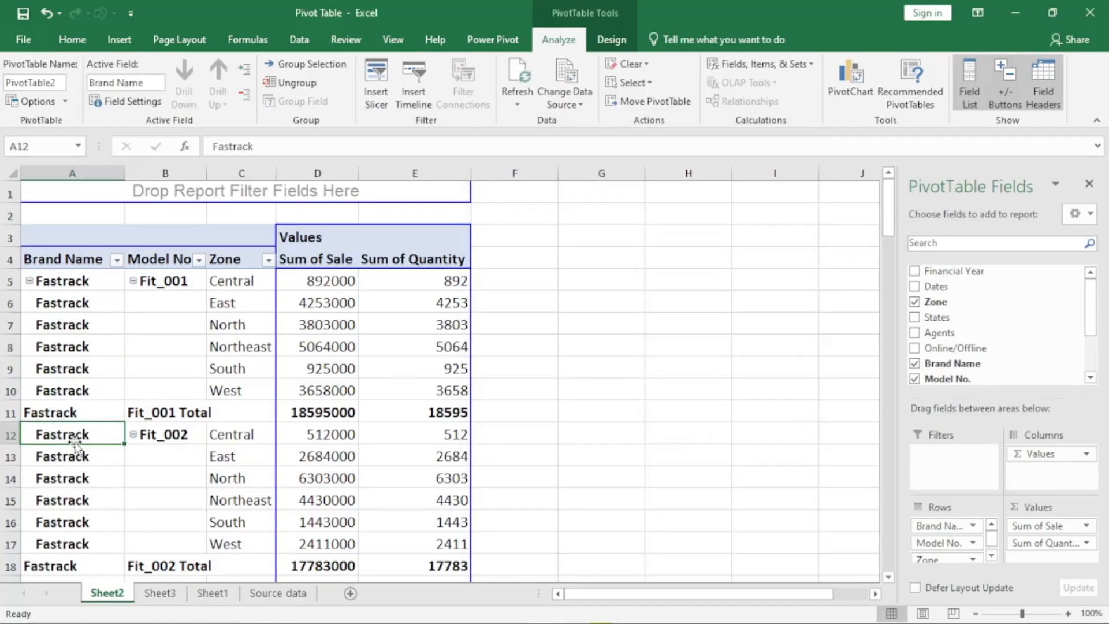
{"action": "scroll", "coordinate": [68, 448], "scroll_direction": "down", "scroll_amount": 3}
{"action": "left_click", "coordinate": [94, 433]}
{"action": "scroll", "coordinate": [93, 431], "scroll_direction": "down", "scroll_amount": 8}
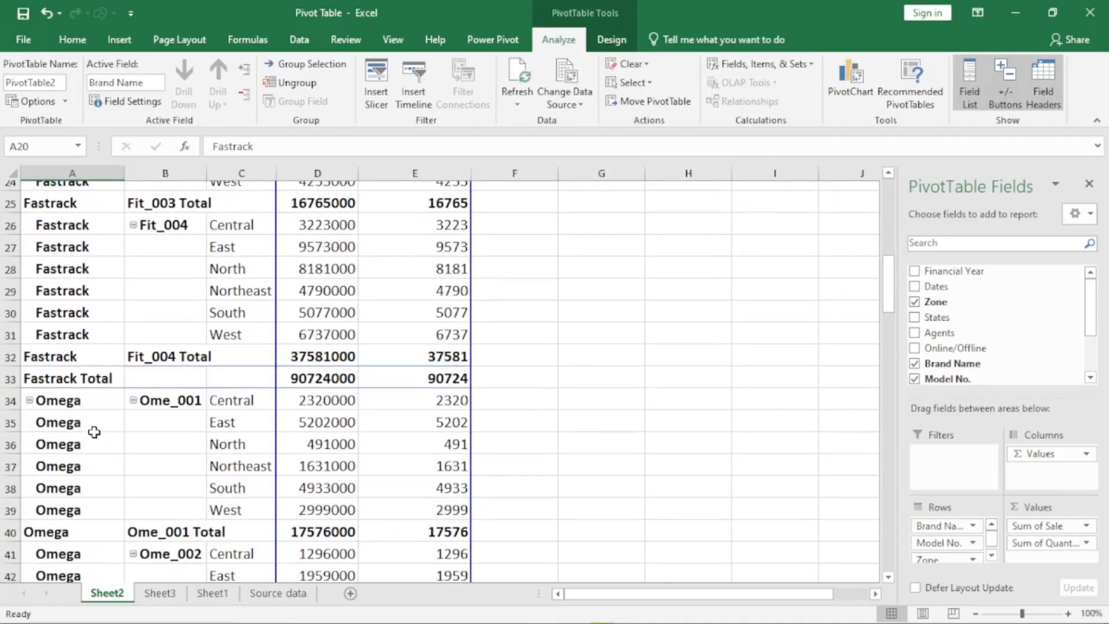
{"action": "scroll", "coordinate": [81, 386], "scroll_direction": "down", "scroll_amount": 5}
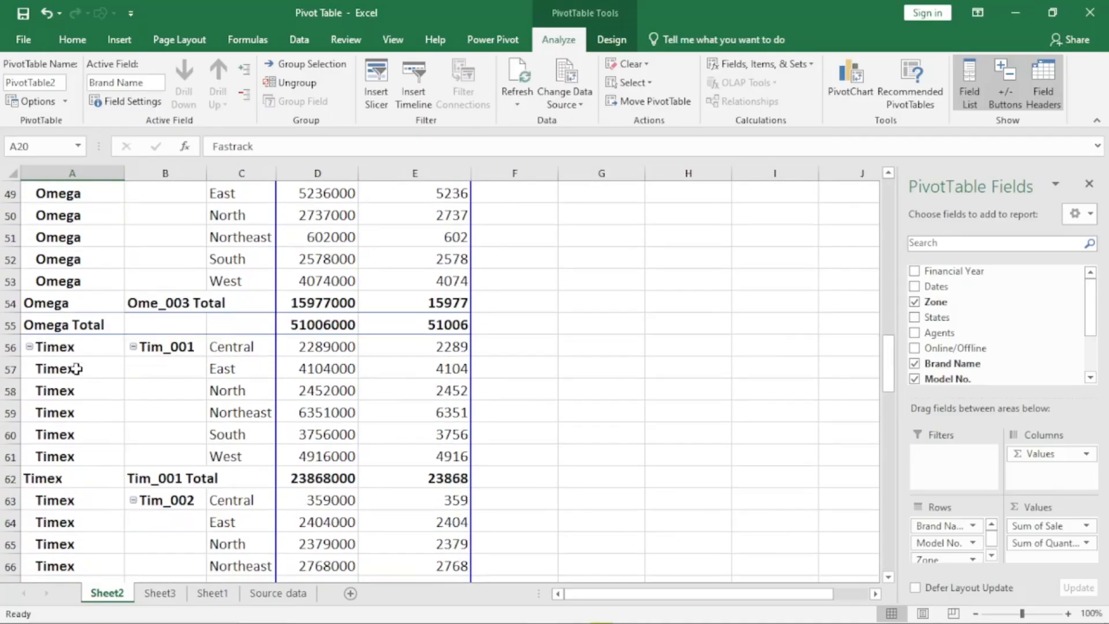
{"action": "scroll", "coordinate": [87, 437], "scroll_direction": "down", "scroll_amount": 3}
{"action": "scroll", "coordinate": [92, 429], "scroll_direction": "up", "scroll_amount": 19}
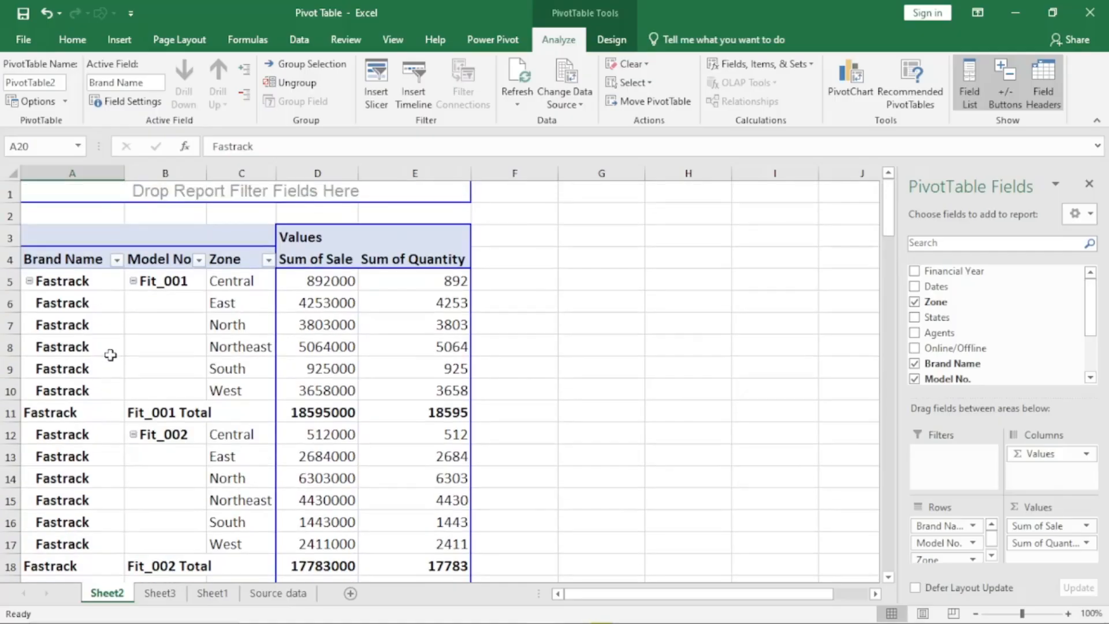
- Turn off repeated item labels for the Brand Name field and look over the pivot table
{"action": "left_click", "coordinate": [64, 323]}
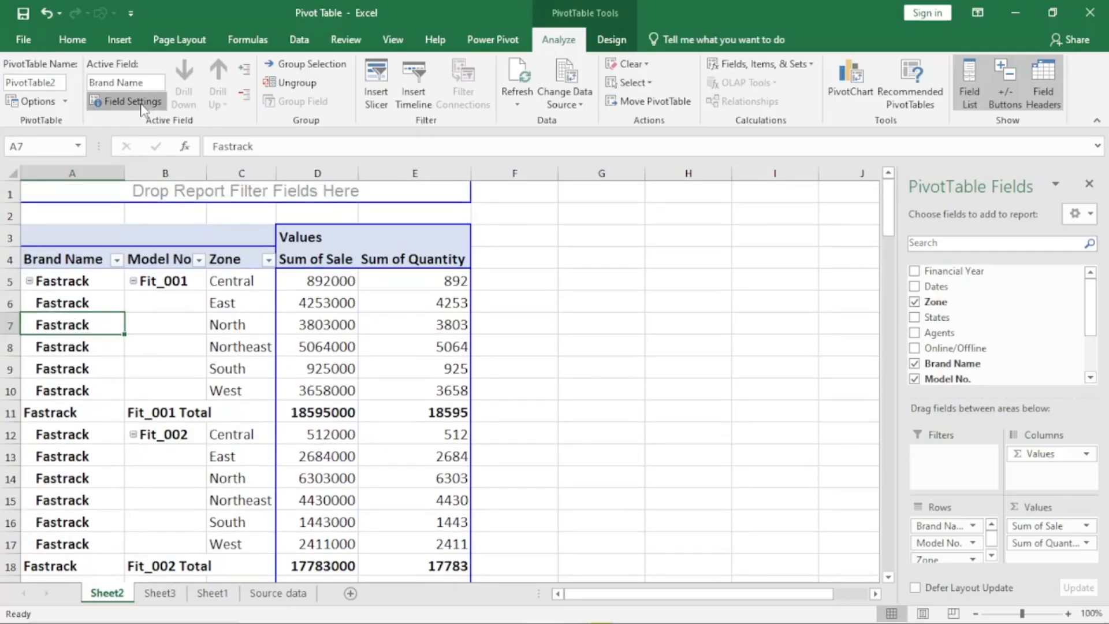
{"action": "left_click", "coordinate": [126, 101]}
{"action": "left_click", "coordinate": [619, 206]}
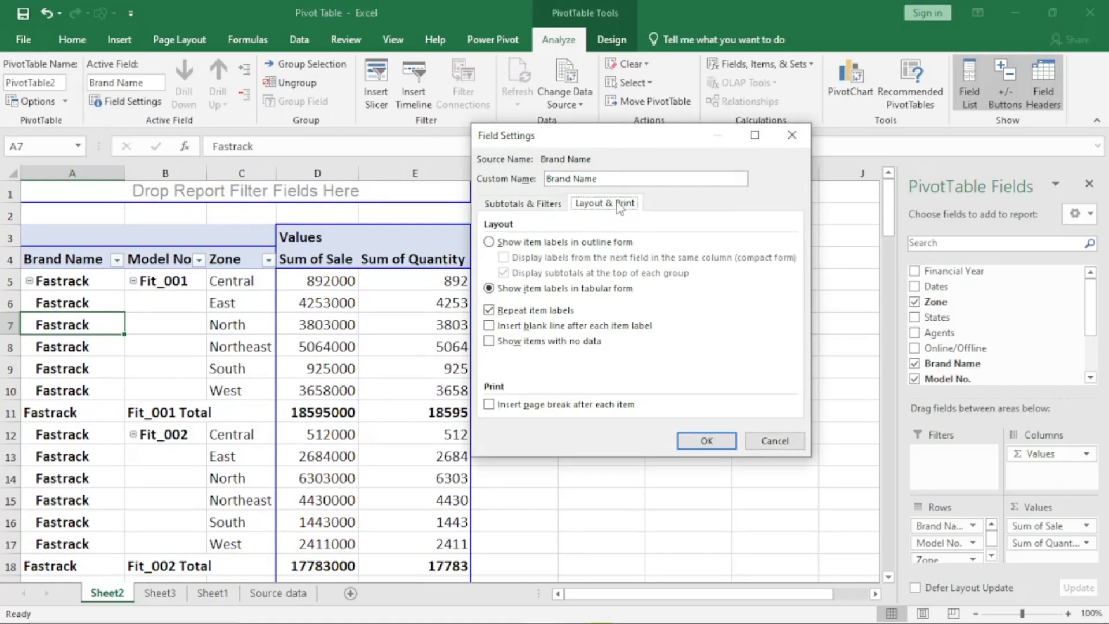
{"action": "left_click", "coordinate": [489, 311]}
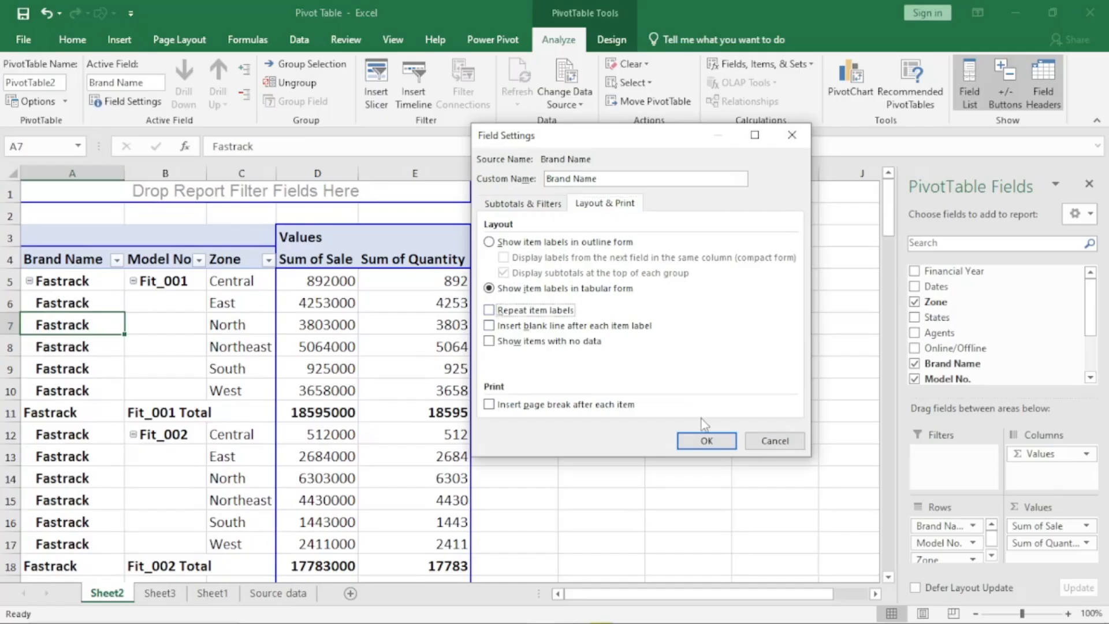
{"action": "left_click", "coordinate": [706, 441]}
{"action": "scroll", "coordinate": [208, 431], "scroll_direction": "down", "scroll_amount": 6}
{"action": "scroll", "coordinate": [202, 429], "scroll_direction": "up", "scroll_amount": 6}
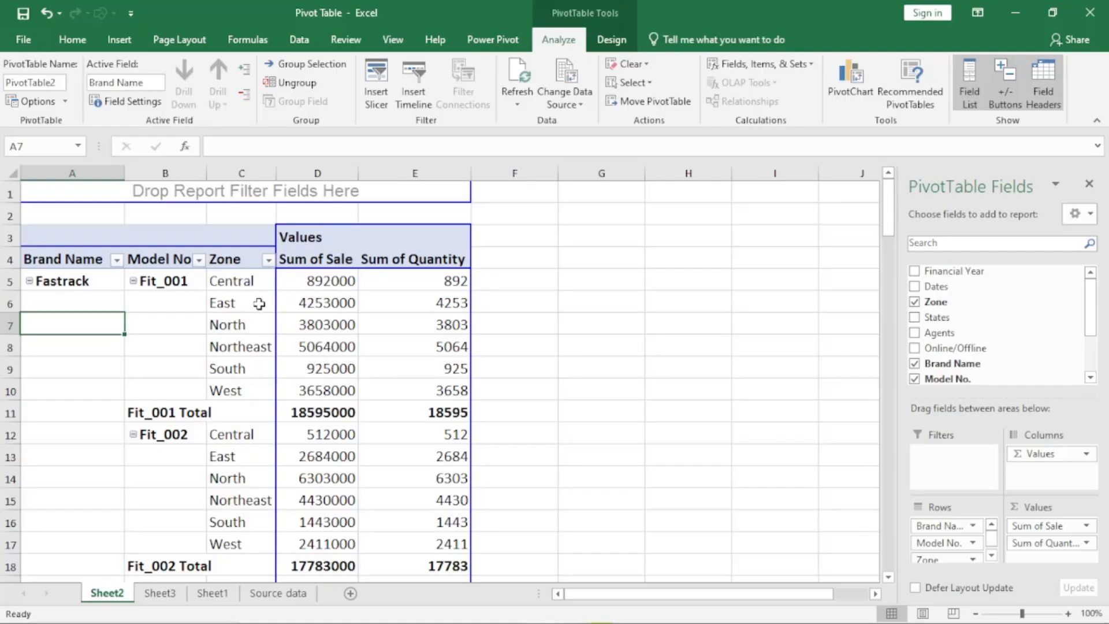
- Remove the Zone field from the pivot table and repeat the item labels of the Brand Name field
{"action": "left_click", "coordinate": [915, 303]}
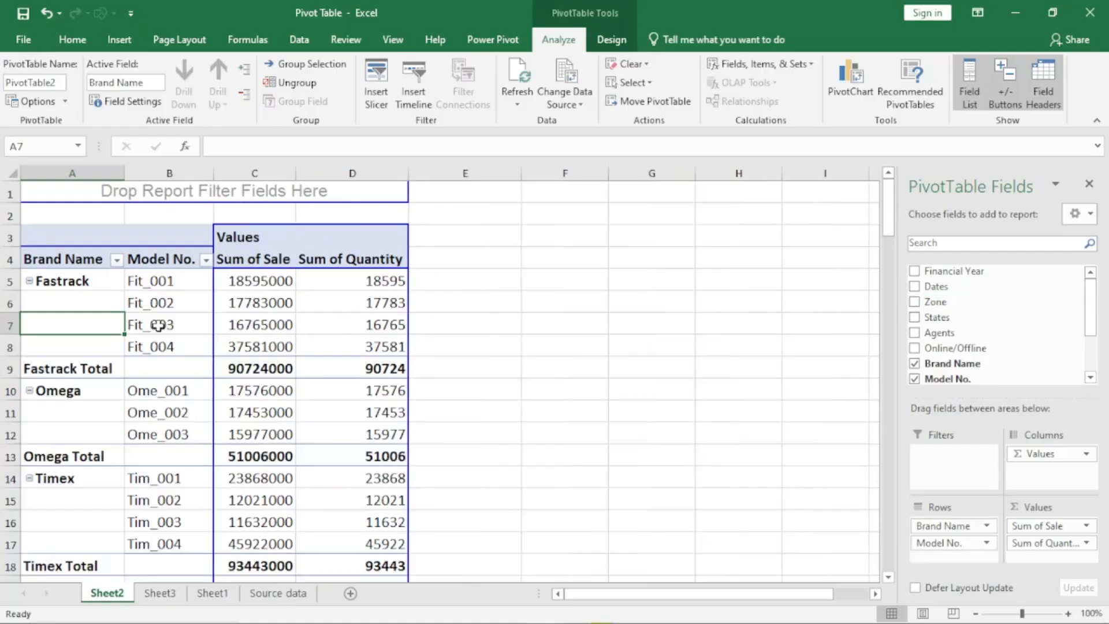
{"action": "left_click", "coordinate": [139, 107]}
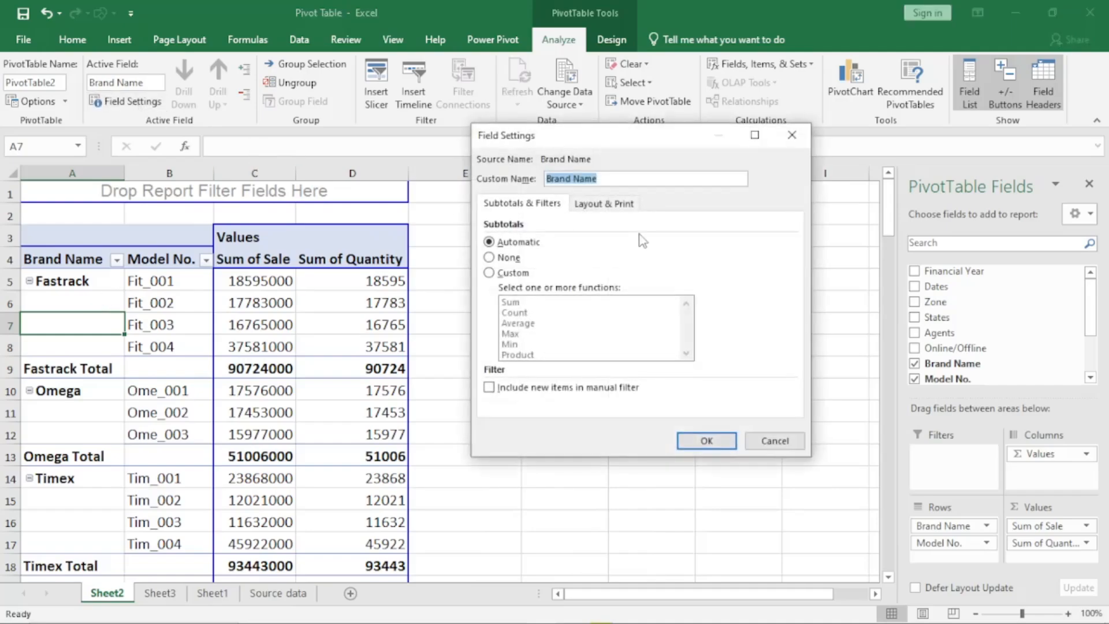
{"action": "left_click", "coordinate": [624, 207]}
{"action": "left_click", "coordinate": [504, 310]}
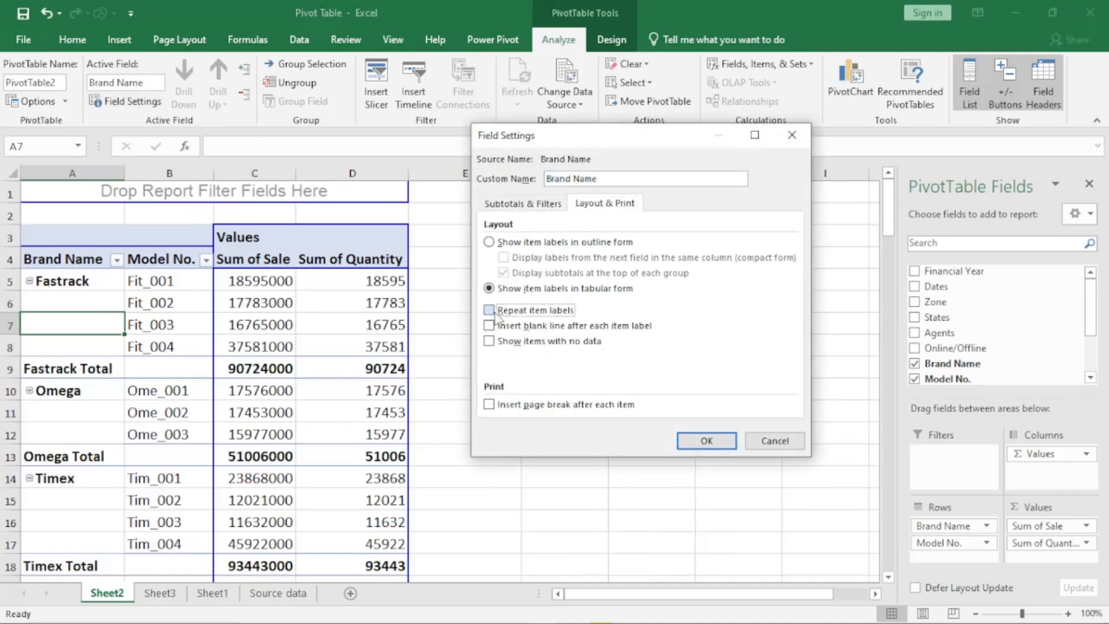
{"action": "left_click", "coordinate": [708, 444]}
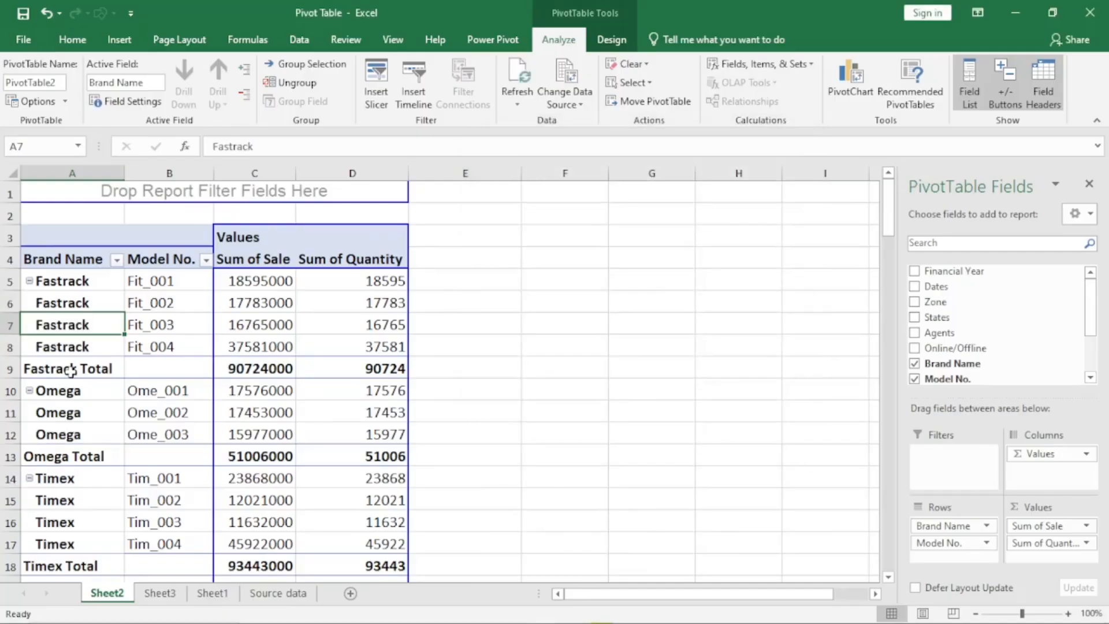
- Insert a blank line after each Brand Name item label and check the blank rows between the brand groups
{"action": "left_click", "coordinate": [132, 104]}
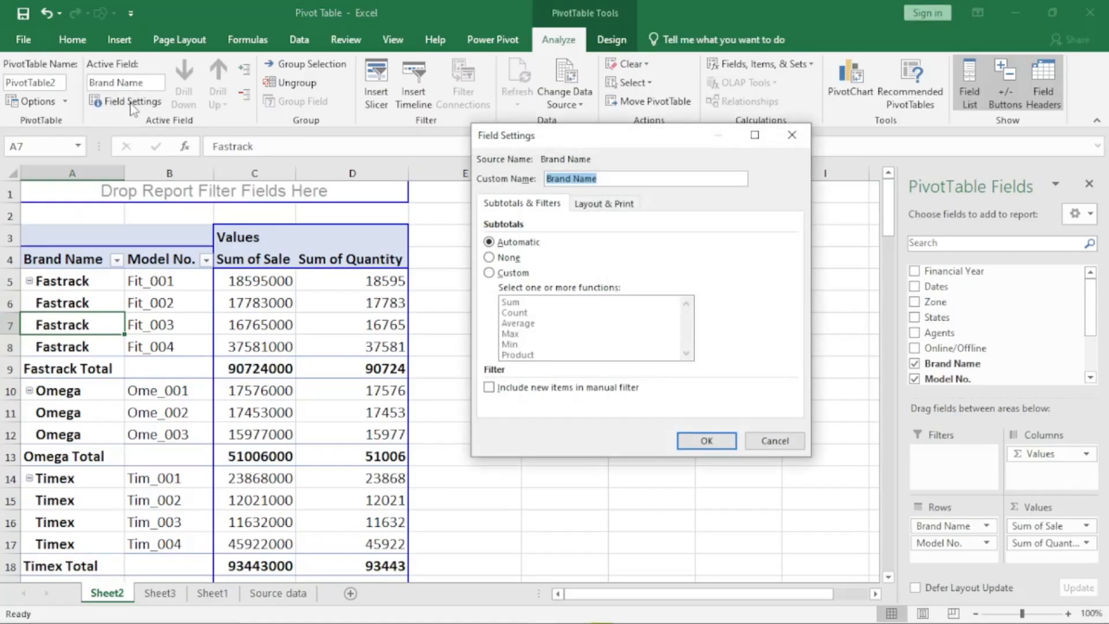
{"action": "left_click", "coordinate": [593, 203]}
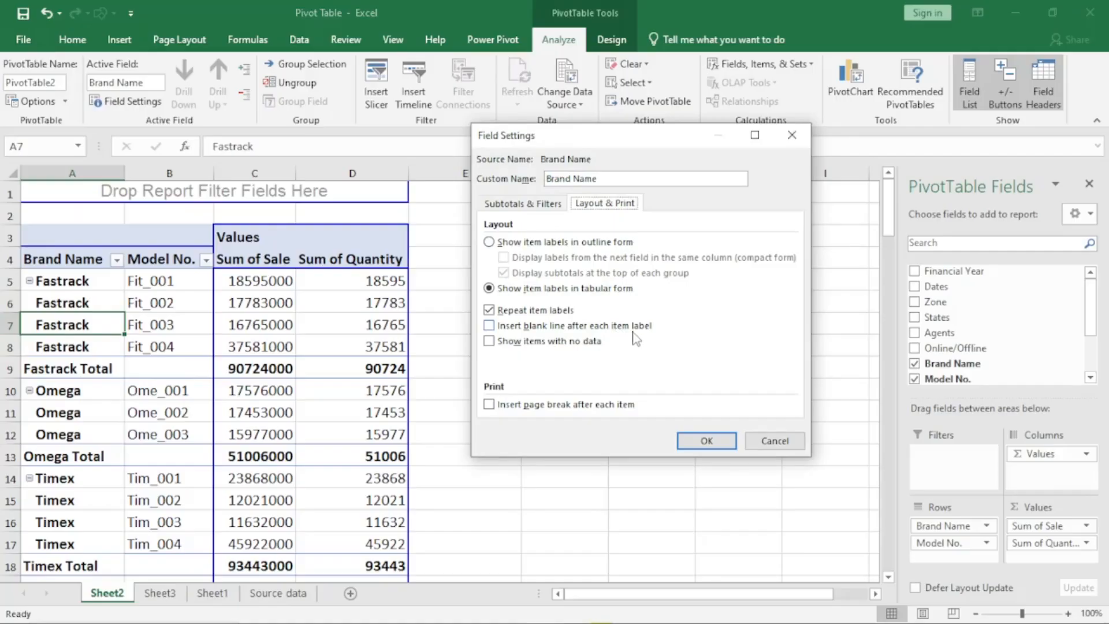
{"action": "left_click", "coordinate": [489, 326]}
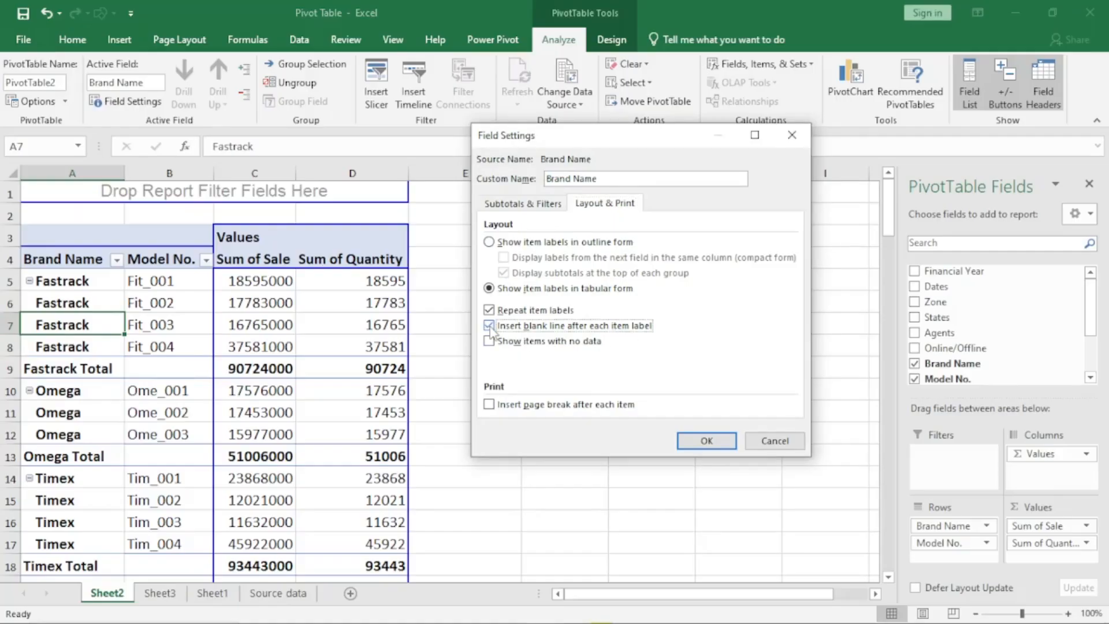
{"action": "left_click", "coordinate": [697, 442]}
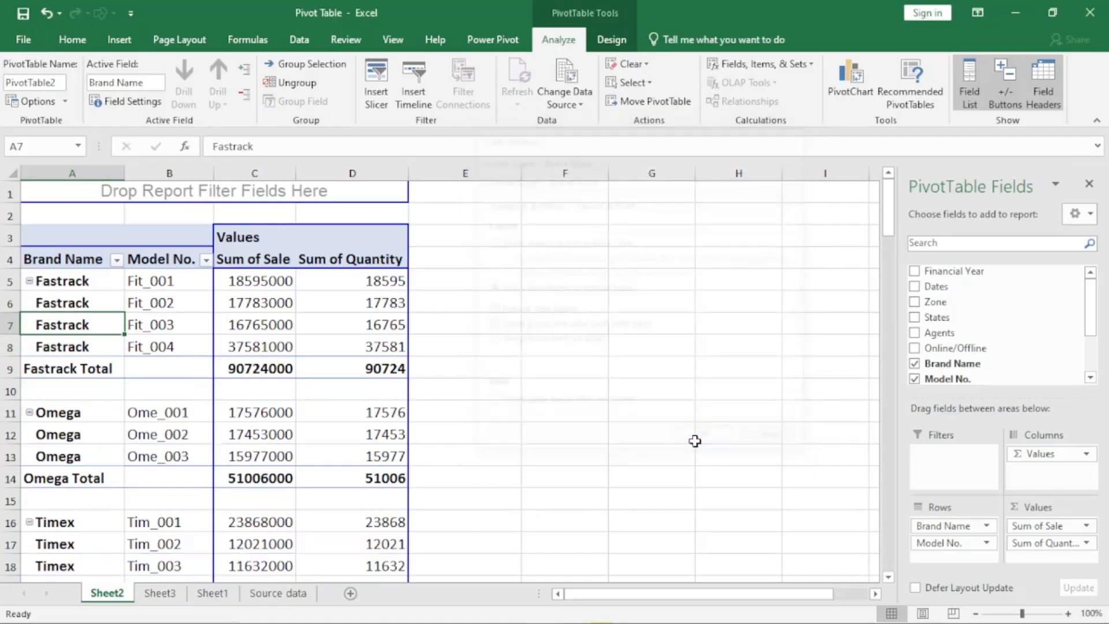
{"action": "left_click", "coordinate": [10, 391]}
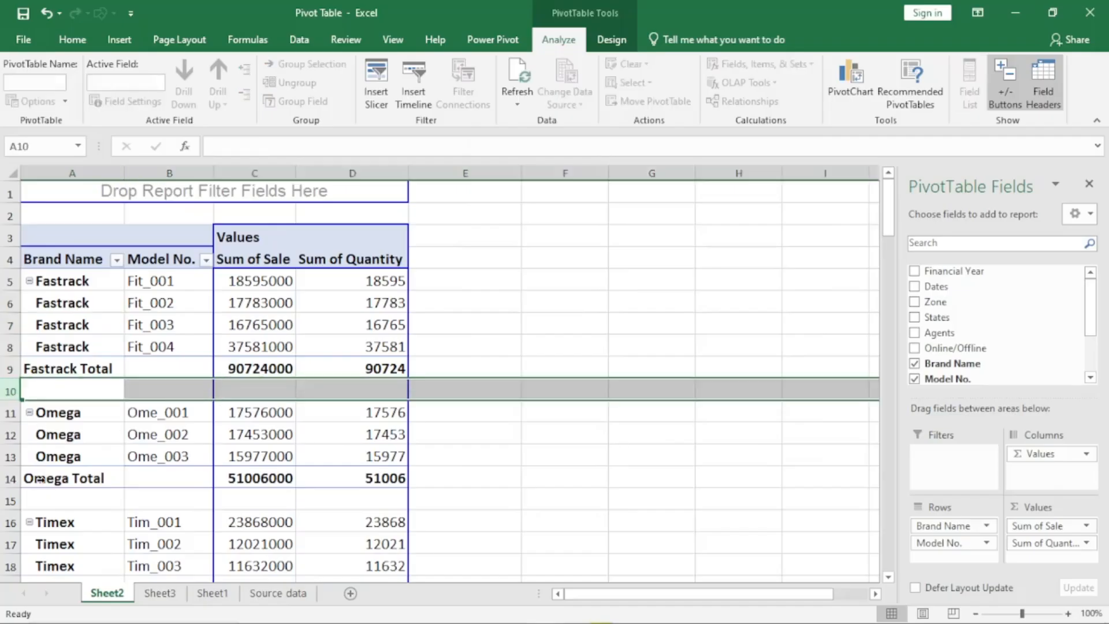
{"action": "left_click", "coordinate": [11, 500]}
{"action": "scroll", "coordinate": [72, 460], "scroll_direction": "down", "scroll_amount": 3}
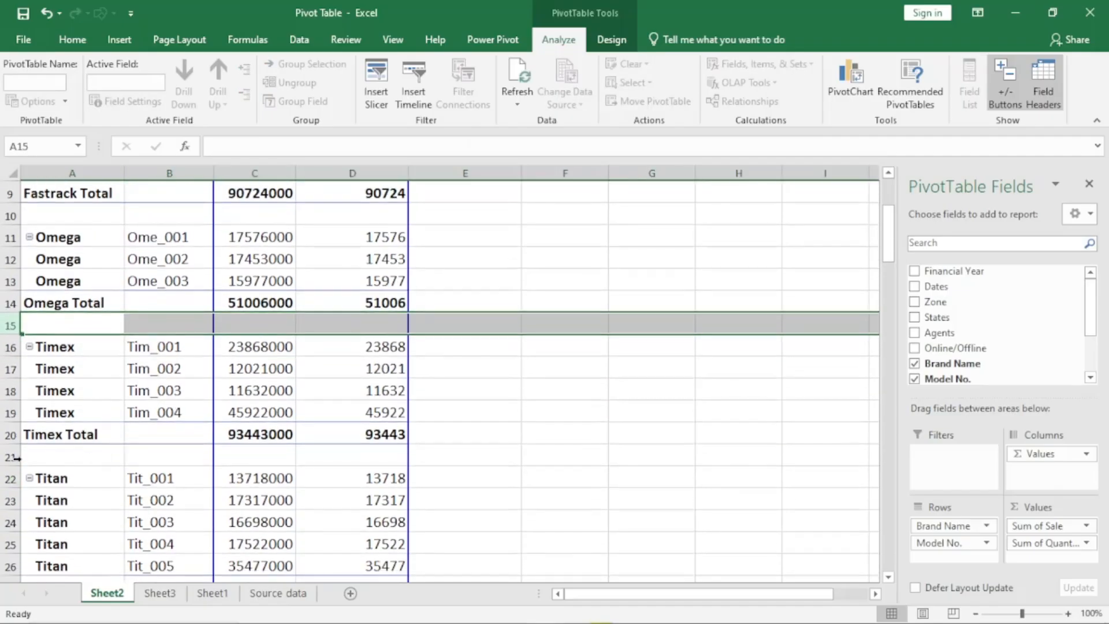
{"action": "left_click", "coordinate": [11, 456]}
{"action": "scroll", "coordinate": [125, 440], "scroll_direction": "up", "scroll_amount": 3}
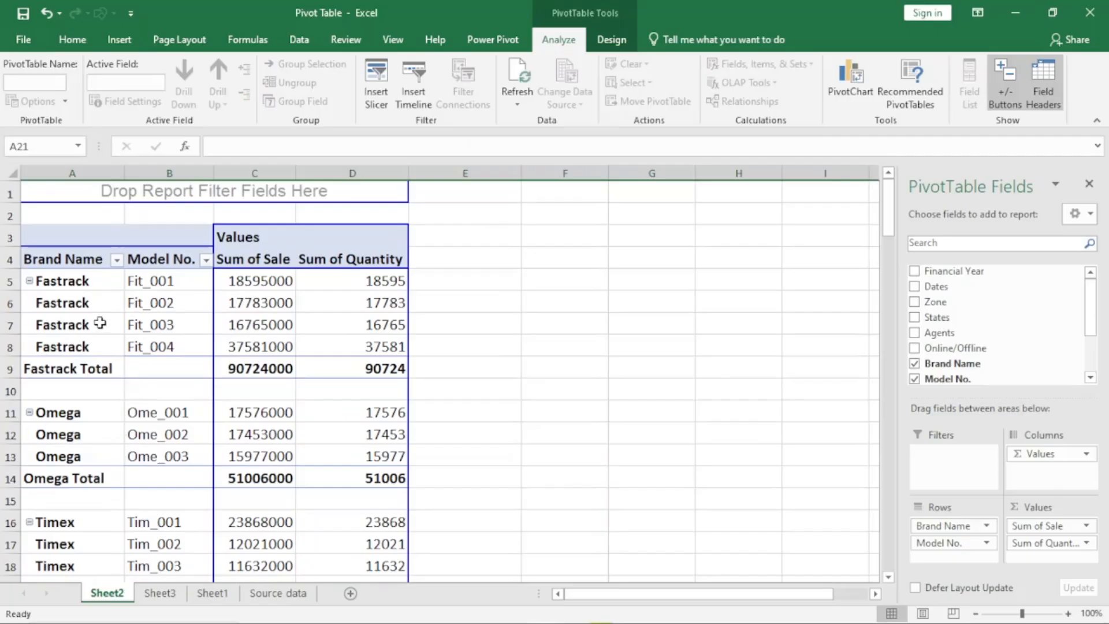
- Review the layout options in the Brand Name field settings on Sheet2 and cancel without changes
{"action": "left_click", "coordinate": [99, 324]}
{"action": "left_click", "coordinate": [125, 101]}
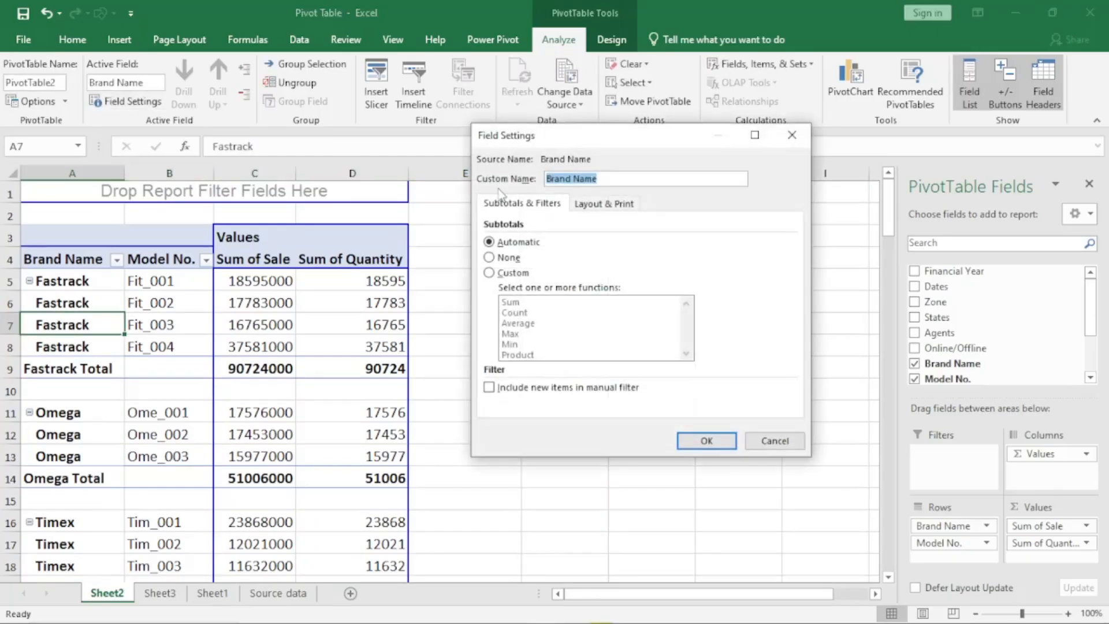
{"action": "left_click", "coordinate": [606, 205]}
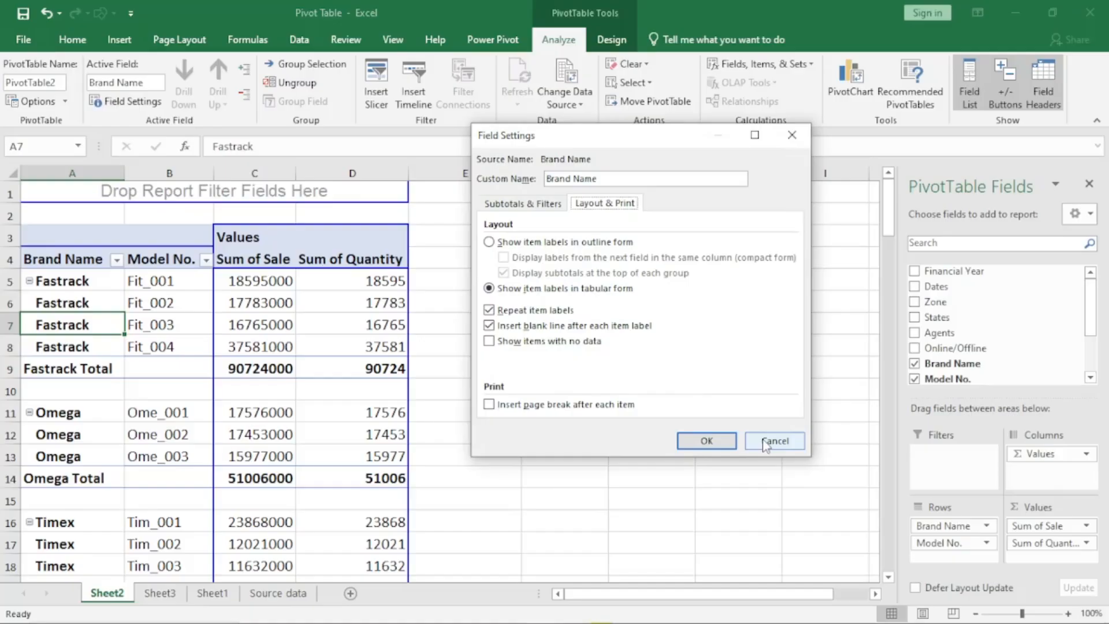
{"action": "left_click", "coordinate": [788, 440]}
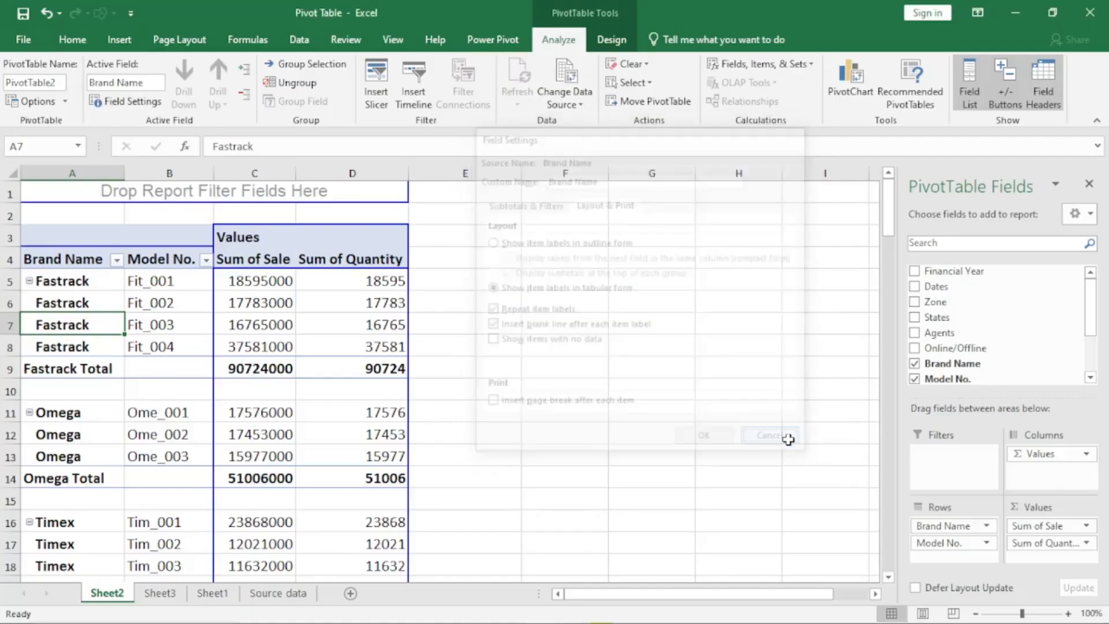
{"action": "left_click", "coordinate": [162, 369]}
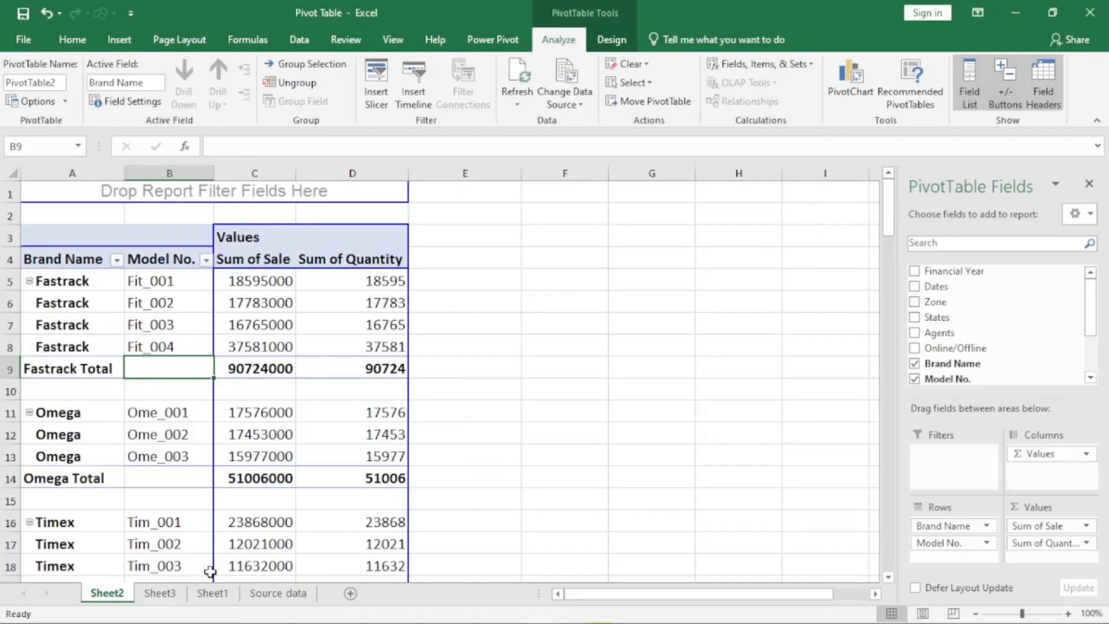
- Examine the pivot table on Sheet1 to see which brands are listed under each agent
{"action": "left_click", "coordinate": [212, 593]}
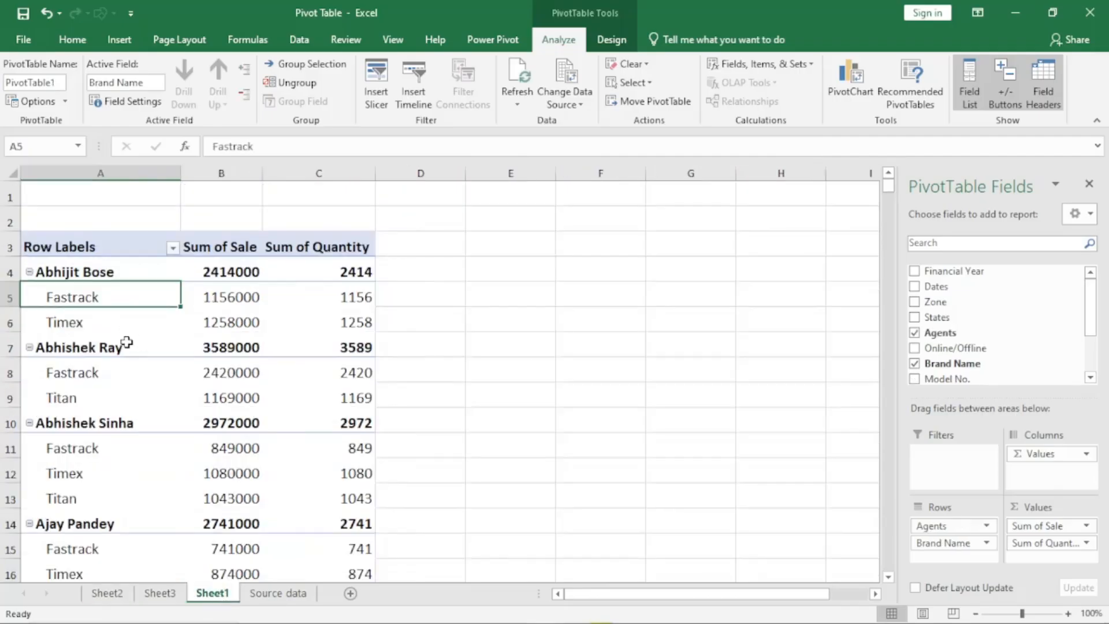
{"action": "left_click", "coordinate": [147, 405]}
{"action": "left_click", "coordinate": [430, 402]}
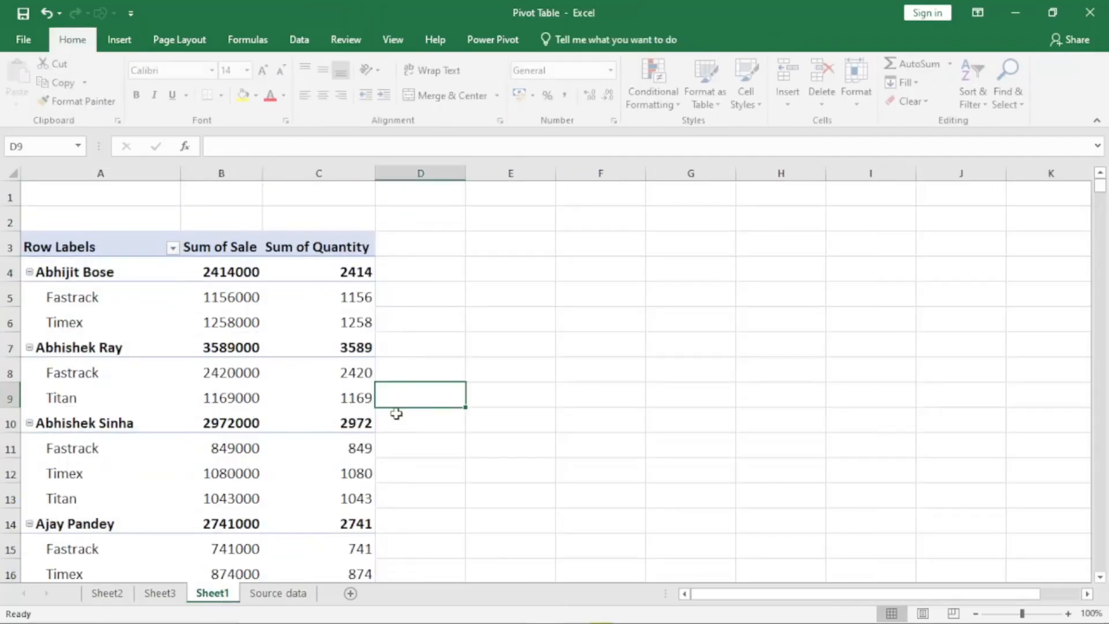
{"action": "left_click", "coordinate": [82, 298]}
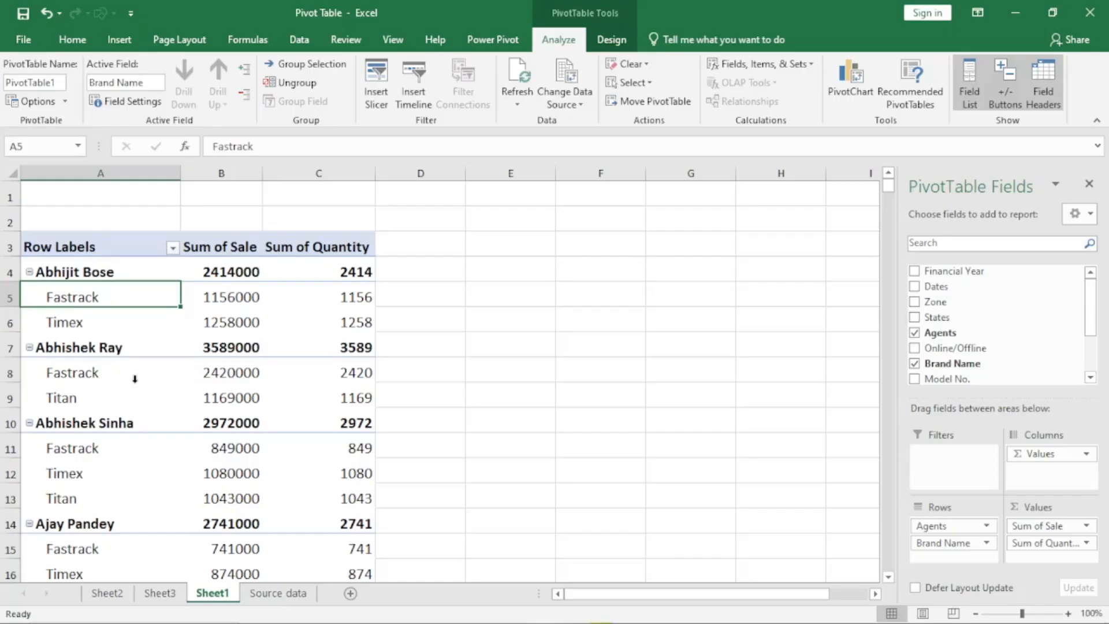
{"action": "left_click", "coordinate": [64, 323]}
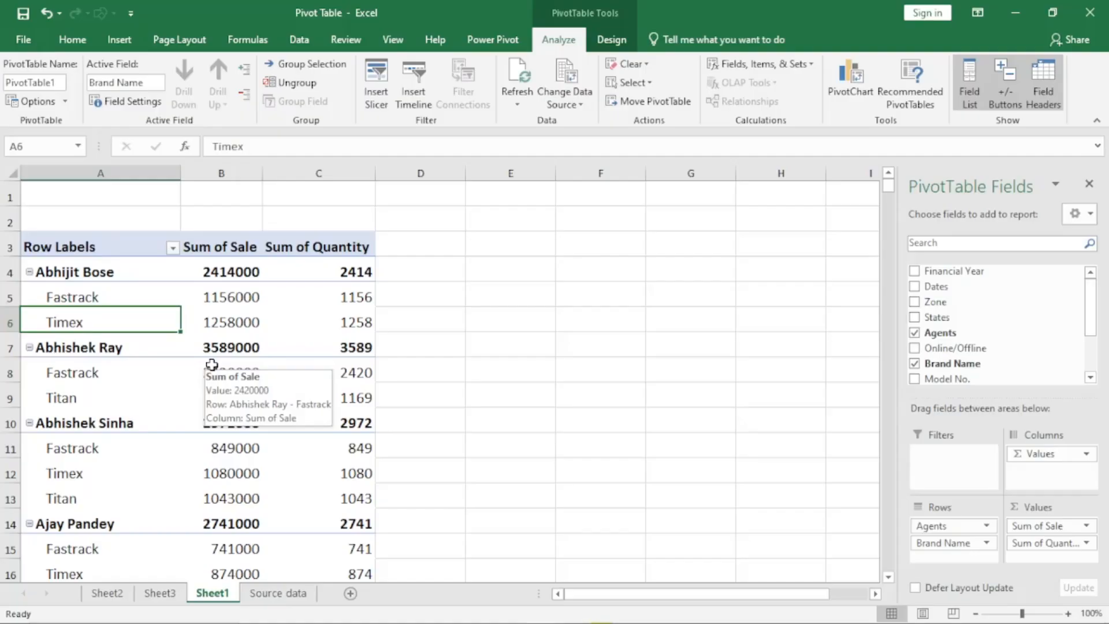
{"action": "scroll", "coordinate": [212, 365], "scroll_direction": "down", "scroll_amount": 3}
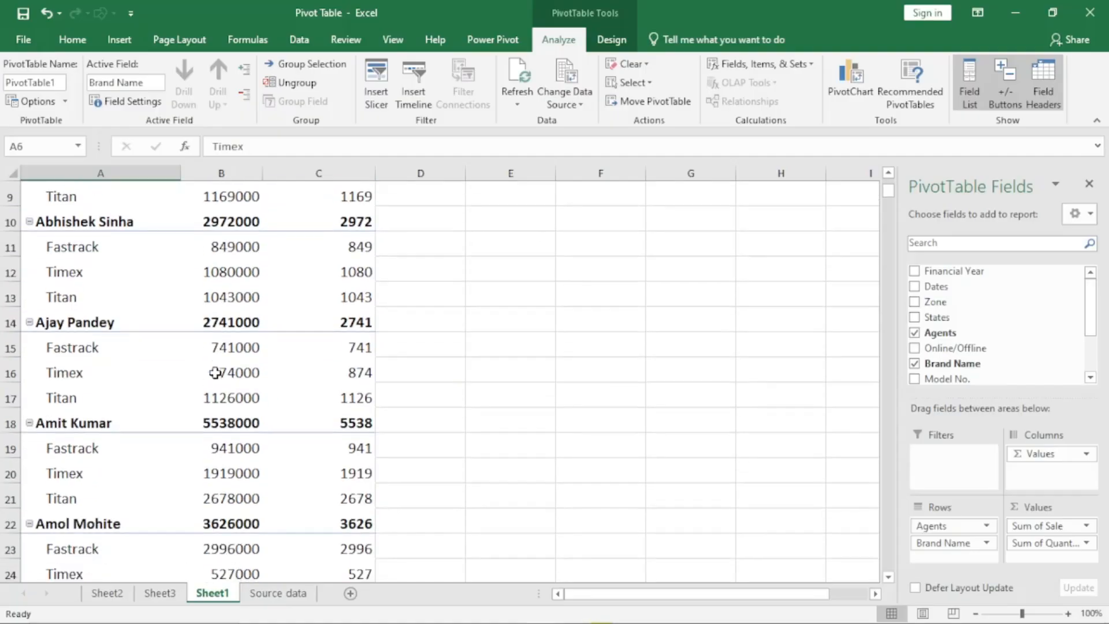
{"action": "left_click", "coordinate": [90, 247]}
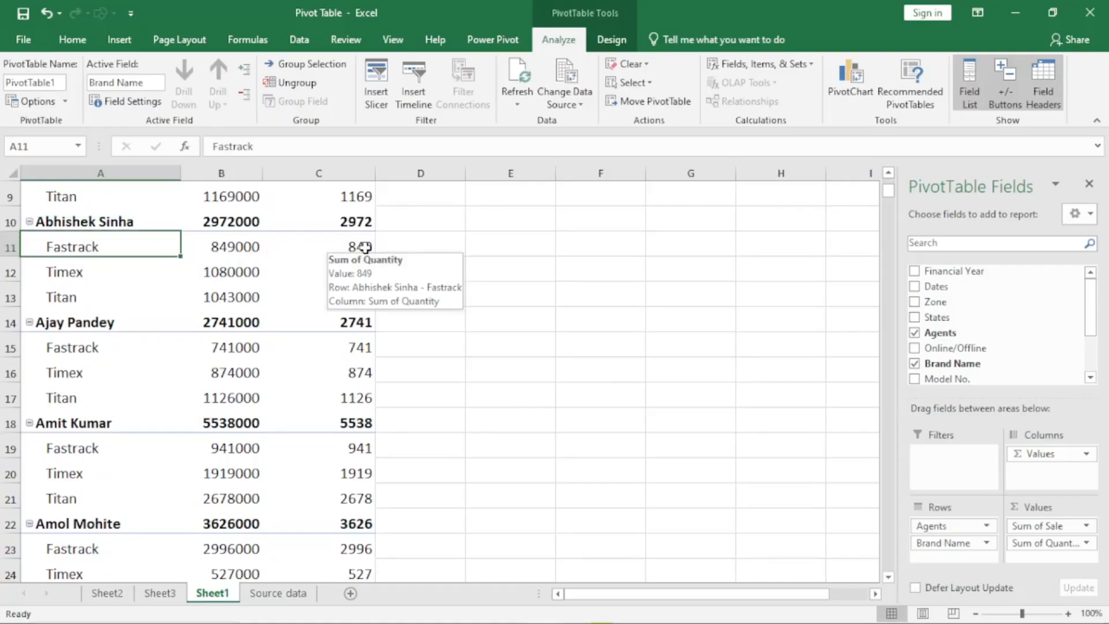
{"action": "left_click", "coordinate": [228, 246]}
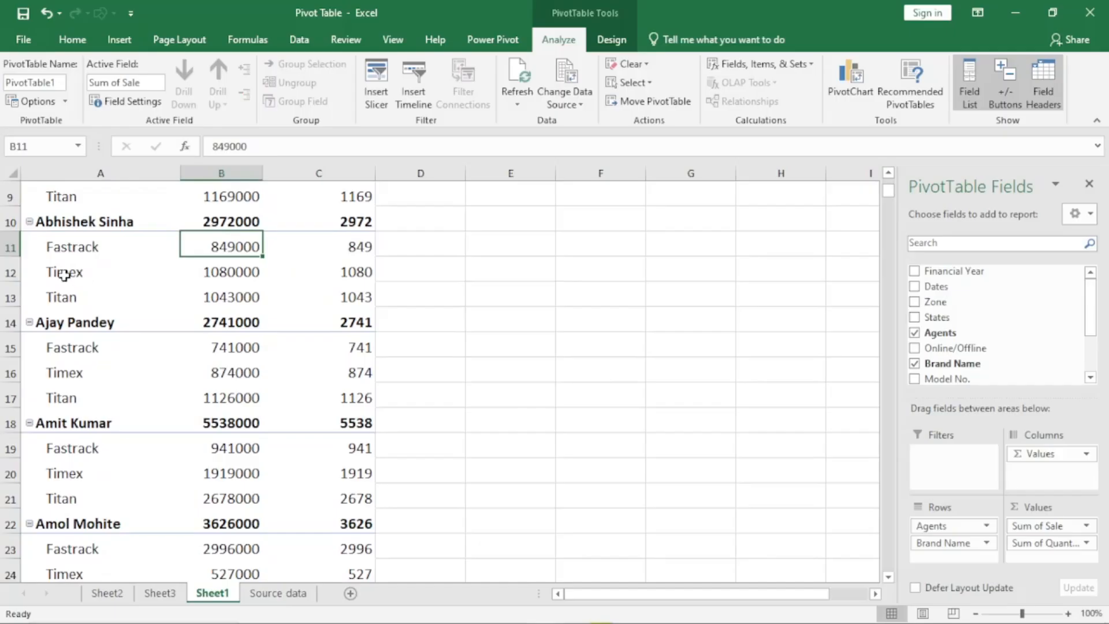
{"action": "left_click", "coordinate": [64, 275]}
{"action": "left_click", "coordinate": [63, 298]}
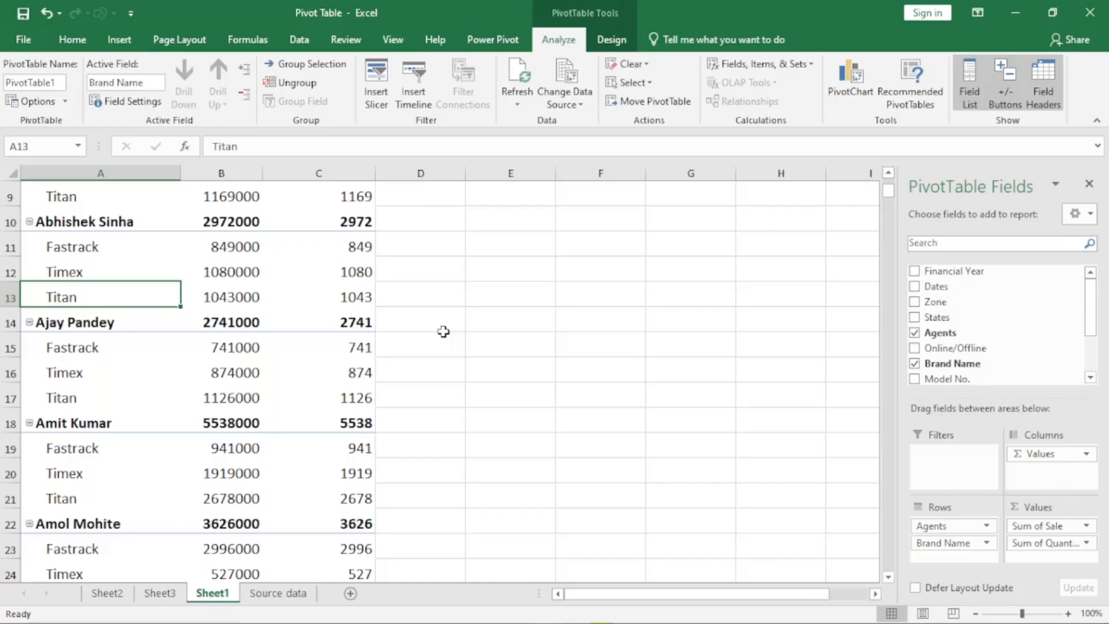
{"action": "scroll", "coordinate": [183, 301], "scroll_direction": "up", "scroll_amount": 3}
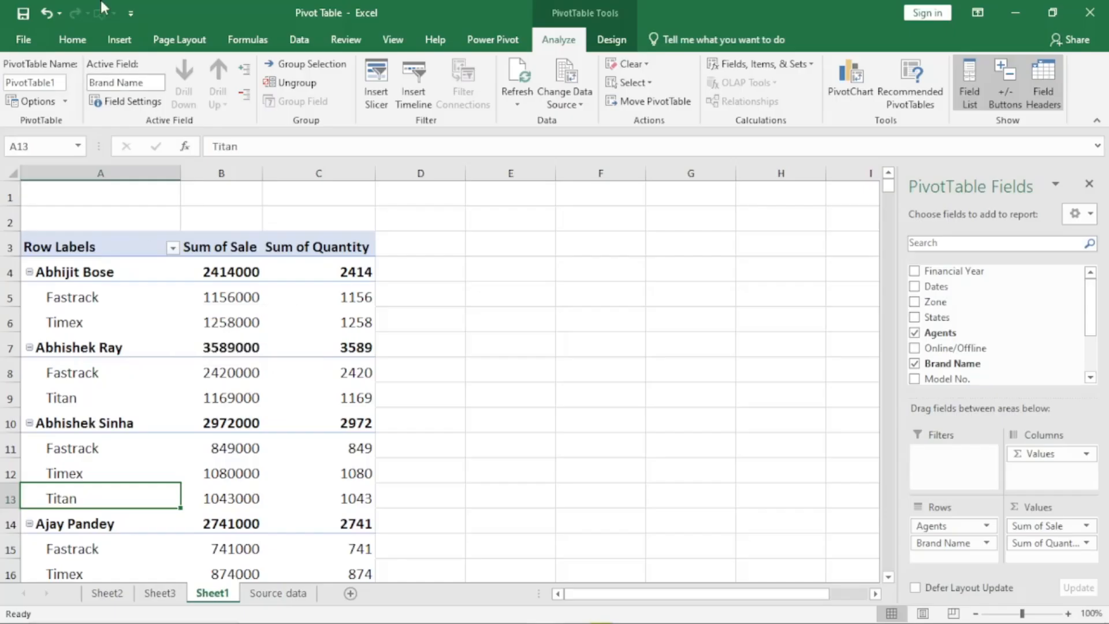
- Set the Brand Name field on Sheet1 to show items with no data
{"action": "left_click", "coordinate": [132, 103]}
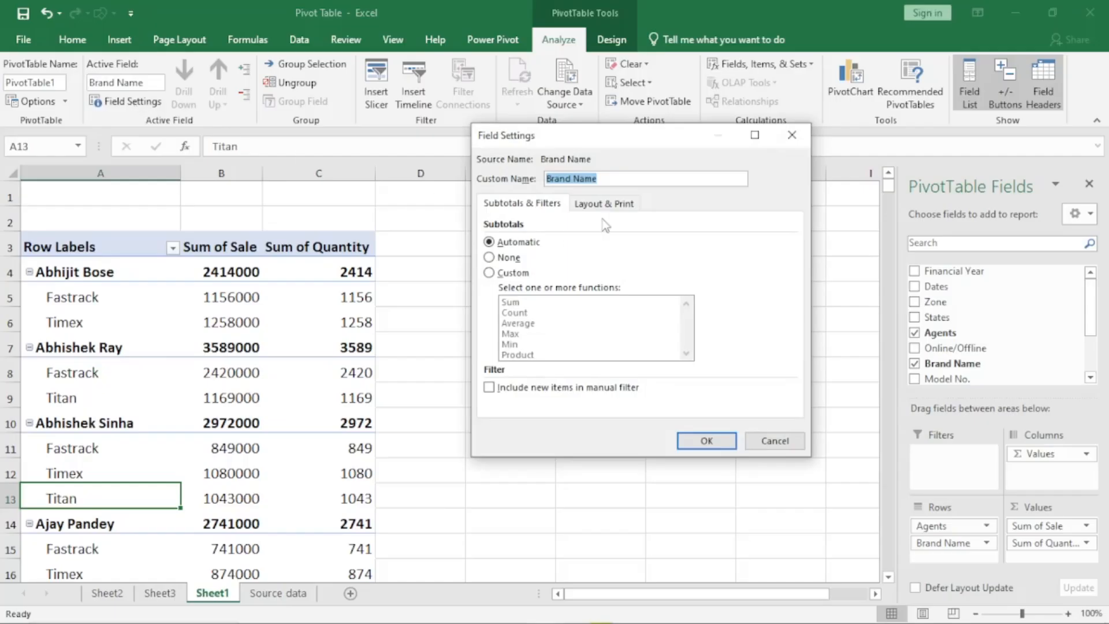
{"action": "left_click", "coordinate": [617, 205]}
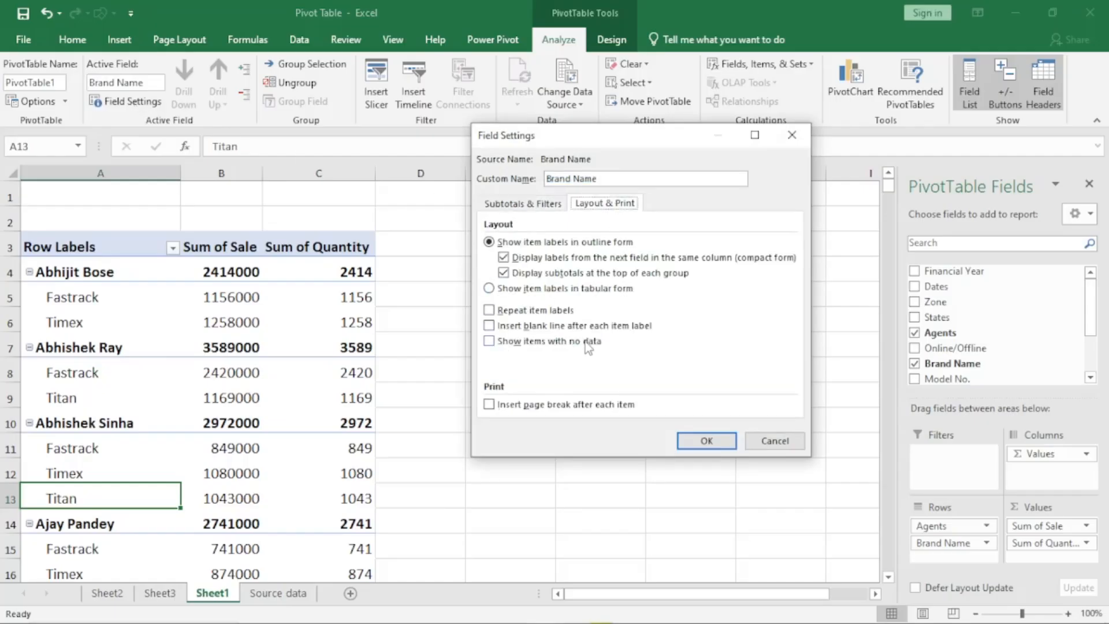
{"action": "left_click", "coordinate": [489, 341]}
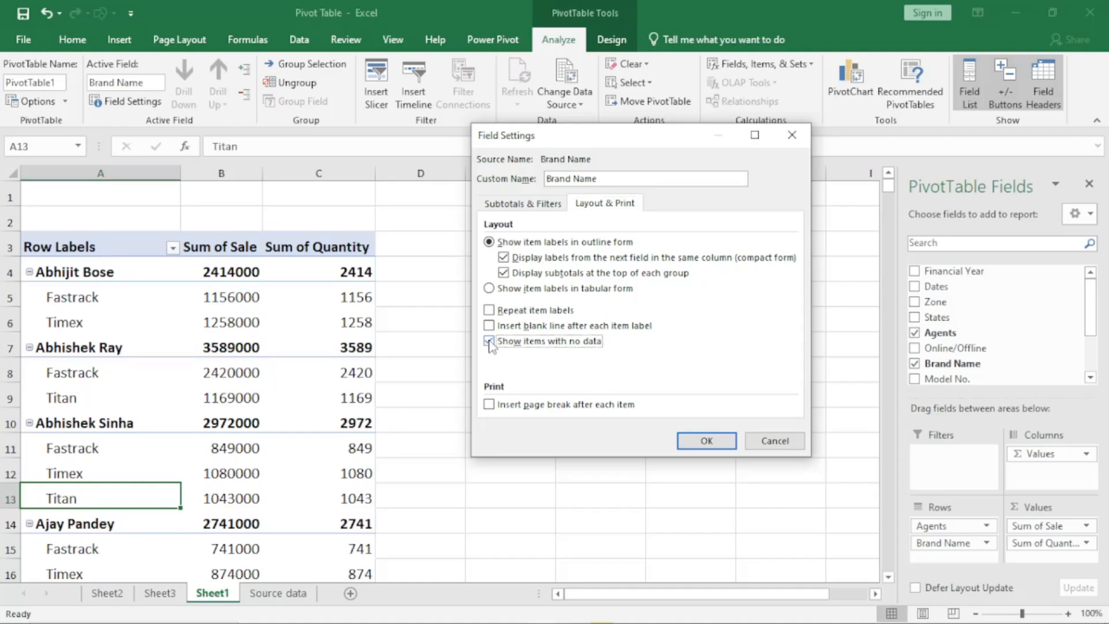
{"action": "left_click", "coordinate": [707, 441]}
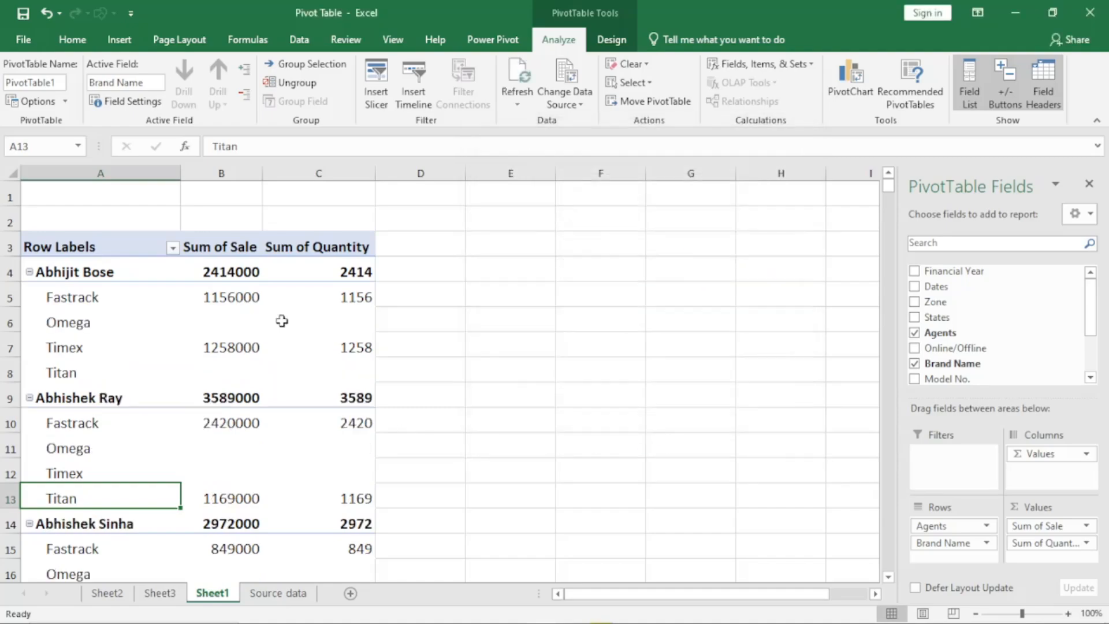
- Inspect the Sum of Sale and Sum of Quantity cells of the brands without data under the first two agents
{"action": "left_click", "coordinate": [237, 319]}
{"action": "left_click", "coordinate": [352, 325]}
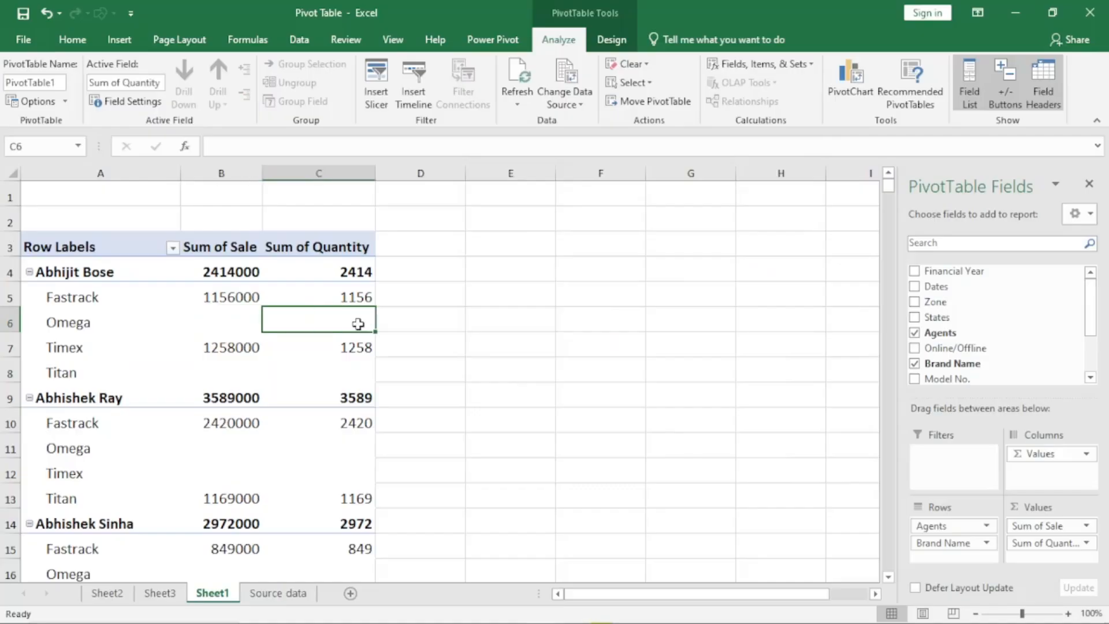
{"action": "left_click", "coordinate": [231, 370]}
{"action": "left_click", "coordinate": [366, 376]}
{"action": "left_click", "coordinate": [245, 429]}
{"action": "left_click", "coordinate": [224, 453]}
{"action": "left_click", "coordinate": [225, 480]}
{"action": "left_click", "coordinate": [350, 446]}
{"action": "left_click", "coordinate": [341, 469]}
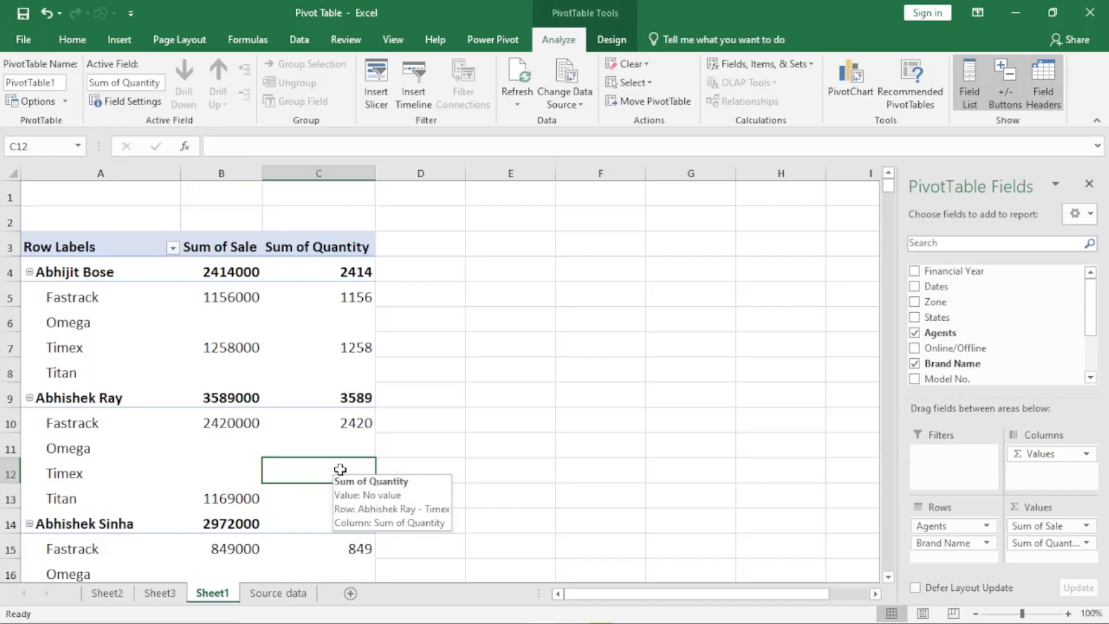
- Set the pivot table options to show 0 for empty cells and look over the filled values
{"action": "left_click", "coordinate": [38, 102]}
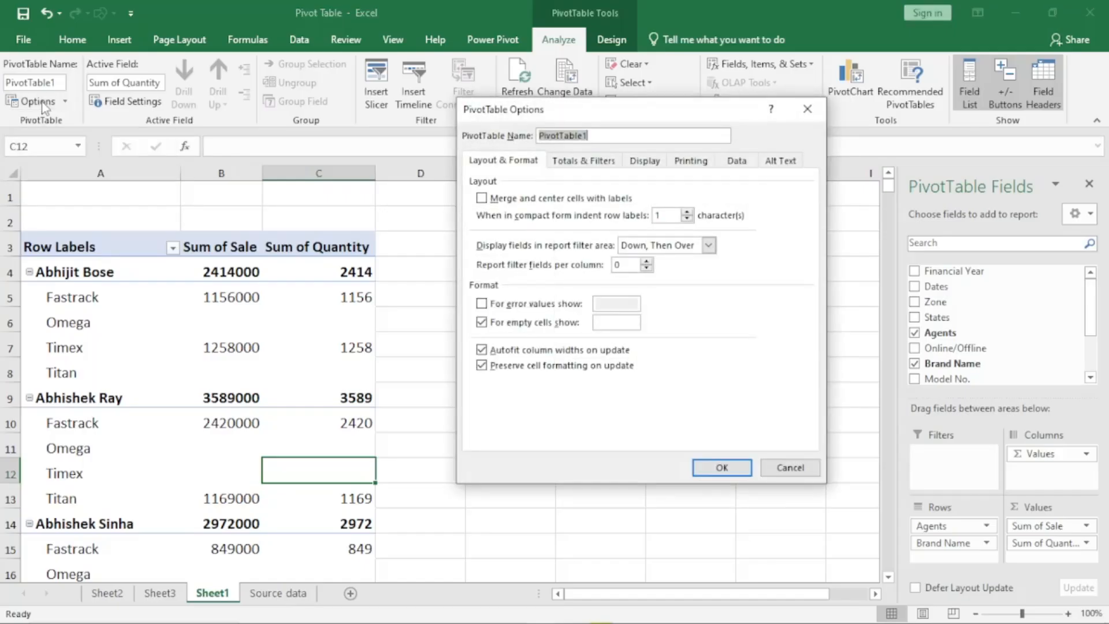
{"action": "left_click", "coordinate": [490, 324]}
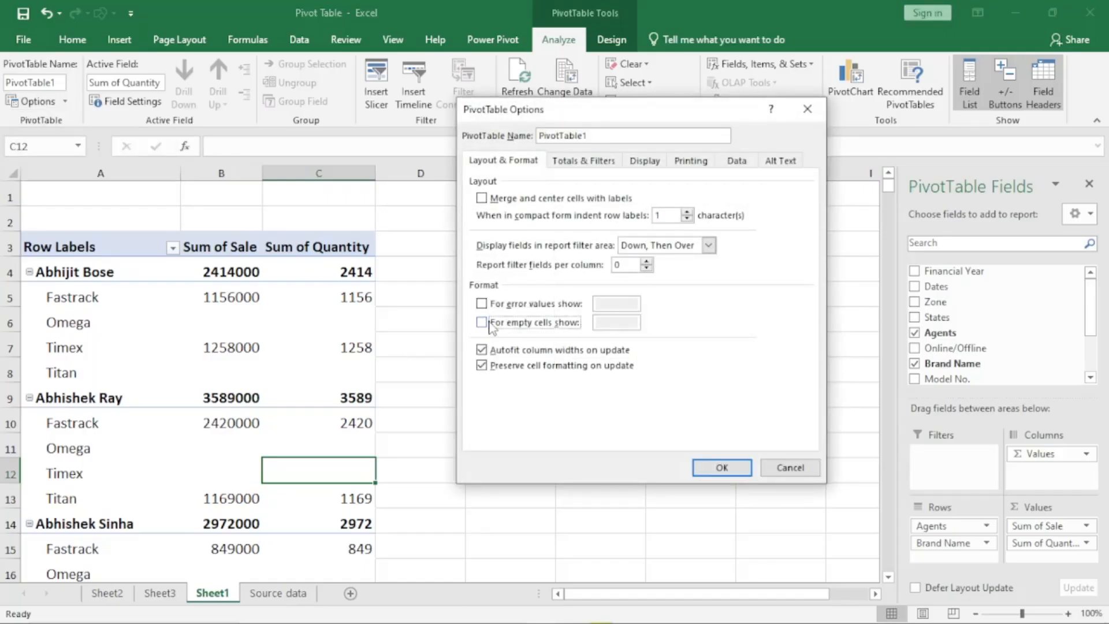
{"action": "left_click", "coordinate": [482, 322]}
{"action": "left_click", "coordinate": [601, 324]}
{"action": "type", "text": "0"}
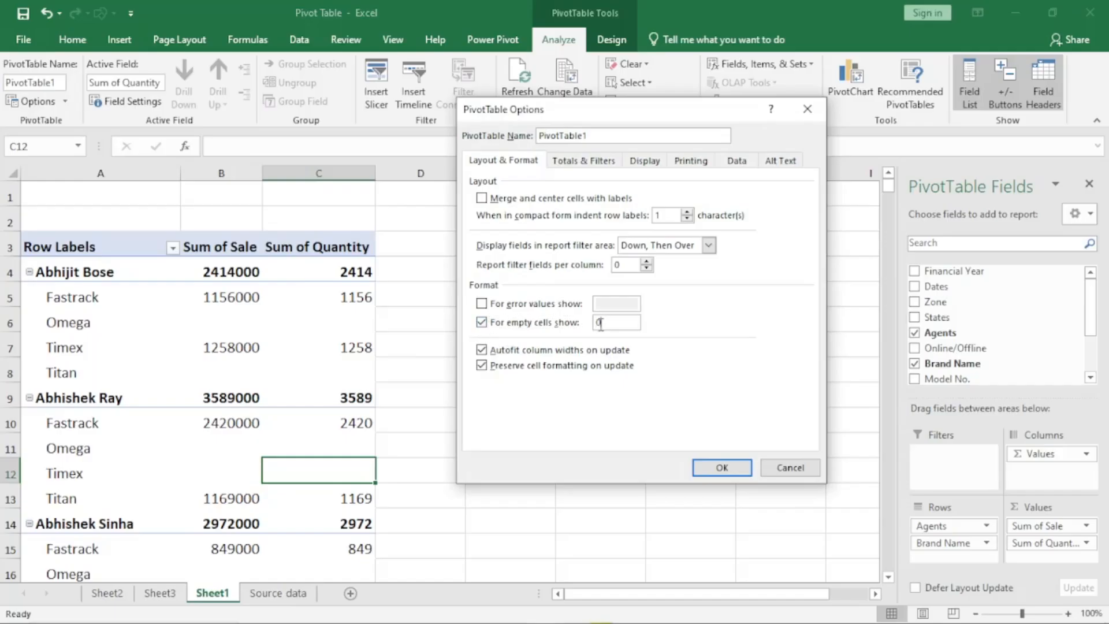
{"action": "left_click", "coordinate": [723, 467]}
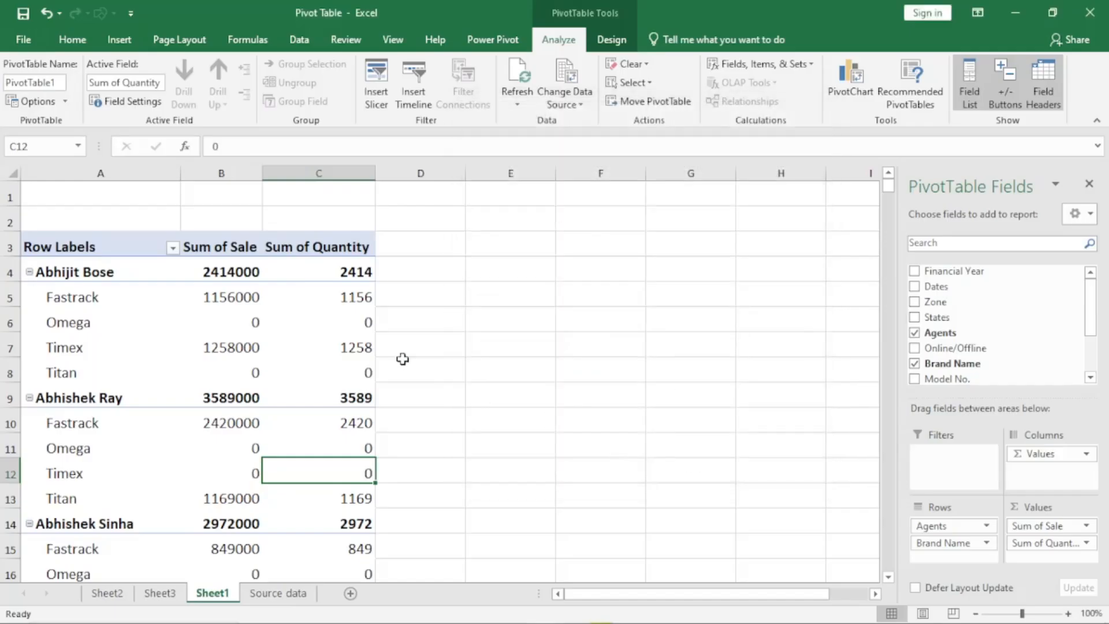
{"action": "scroll", "coordinate": [278, 368], "scroll_direction": "down", "scroll_amount": 16}
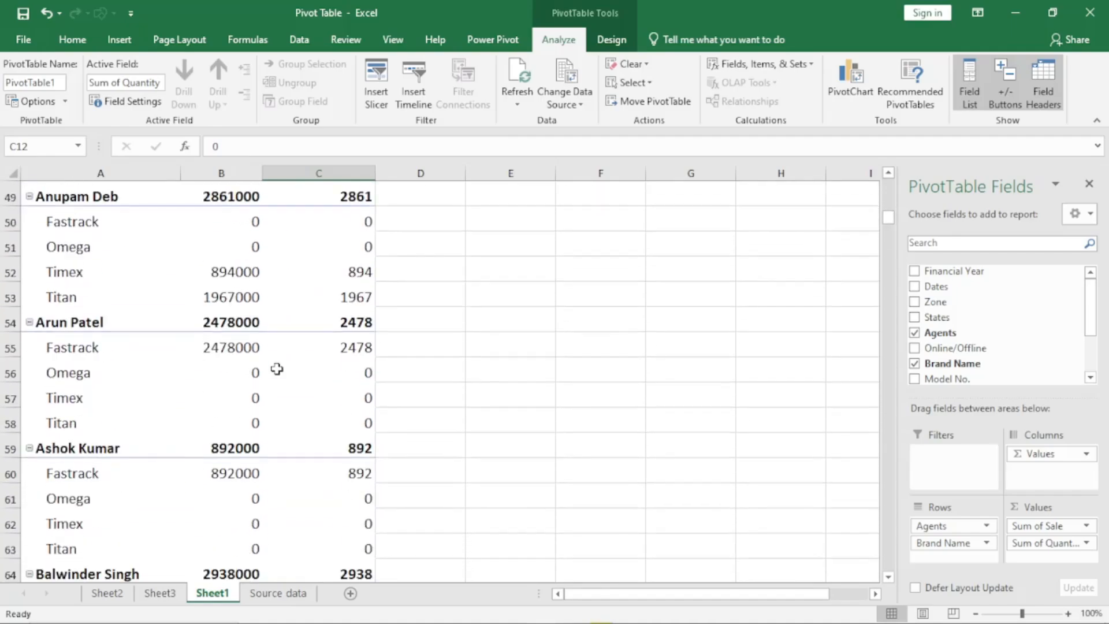
{"action": "scroll", "coordinate": [277, 368], "scroll_direction": "down", "scroll_amount": 5}
{"action": "scroll", "coordinate": [278, 370], "scroll_direction": "up", "scroll_amount": 20}
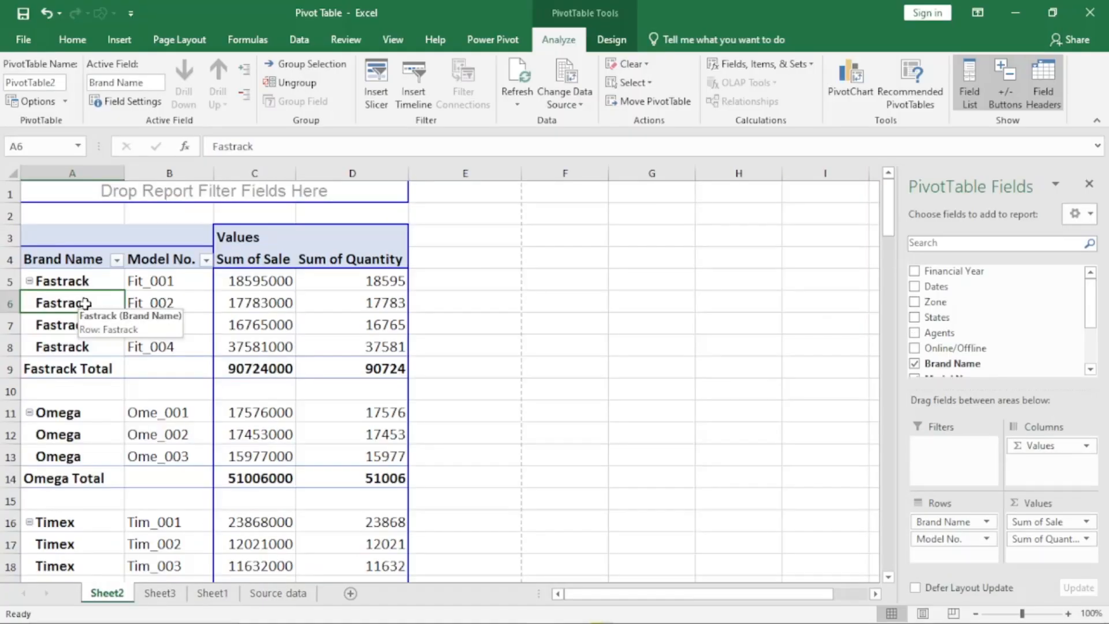
- Check the page break option in the Brand Name field's print settings on Sheet2 and close the settings without changes
{"action": "left_click", "coordinate": [127, 101]}
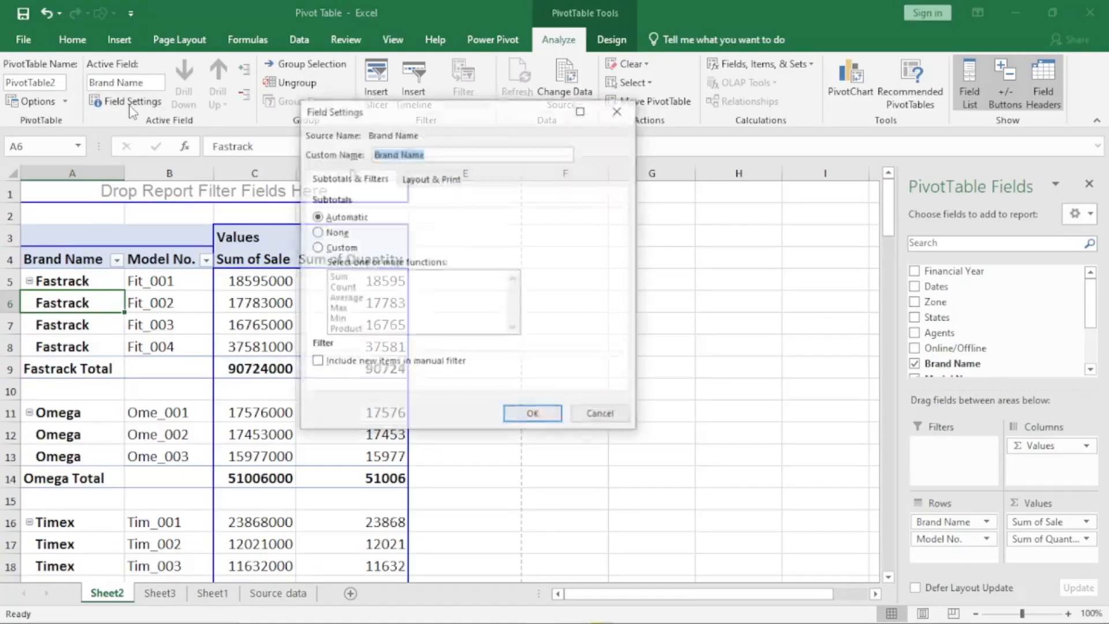
{"action": "left_click", "coordinate": [453, 184]}
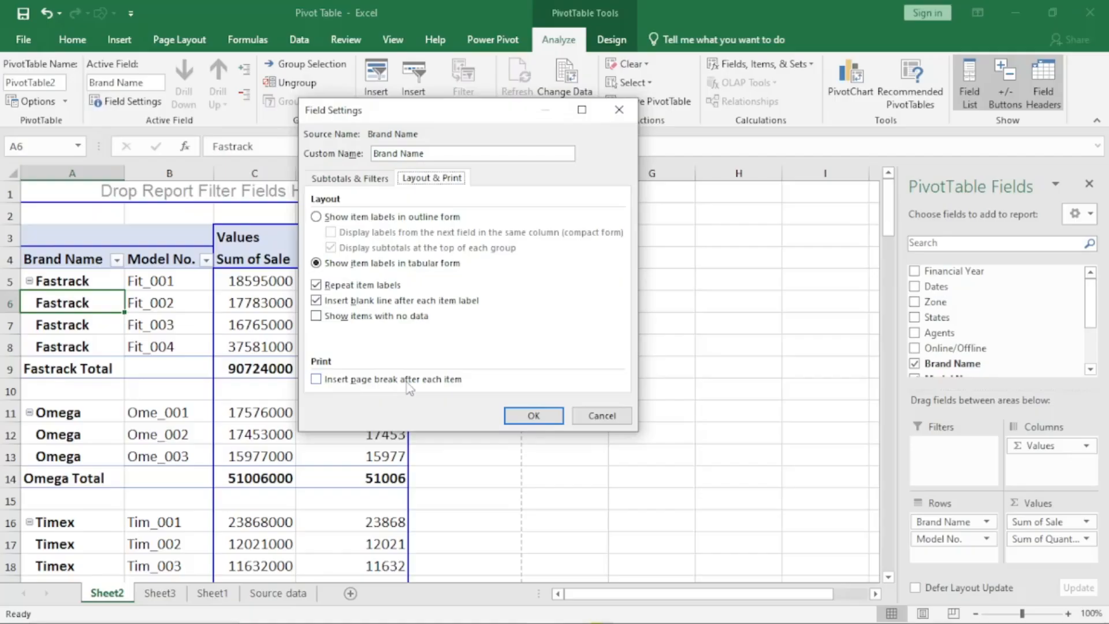
{"action": "left_click", "coordinate": [588, 415]}
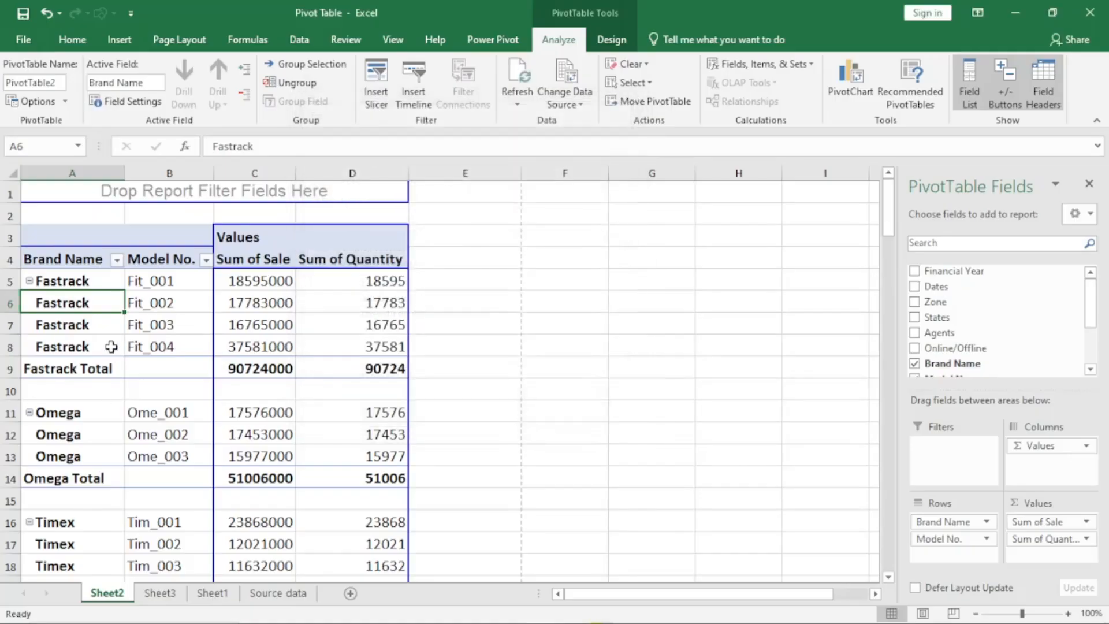
- Look through the brand groups of the Sheet2 pivot table, from Fastrack and Omega down to the last rows
{"action": "left_click_drag", "start_coordinate": [74, 283], "coordinate": [81, 342]}
{"action": "left_click", "coordinate": [70, 418]}
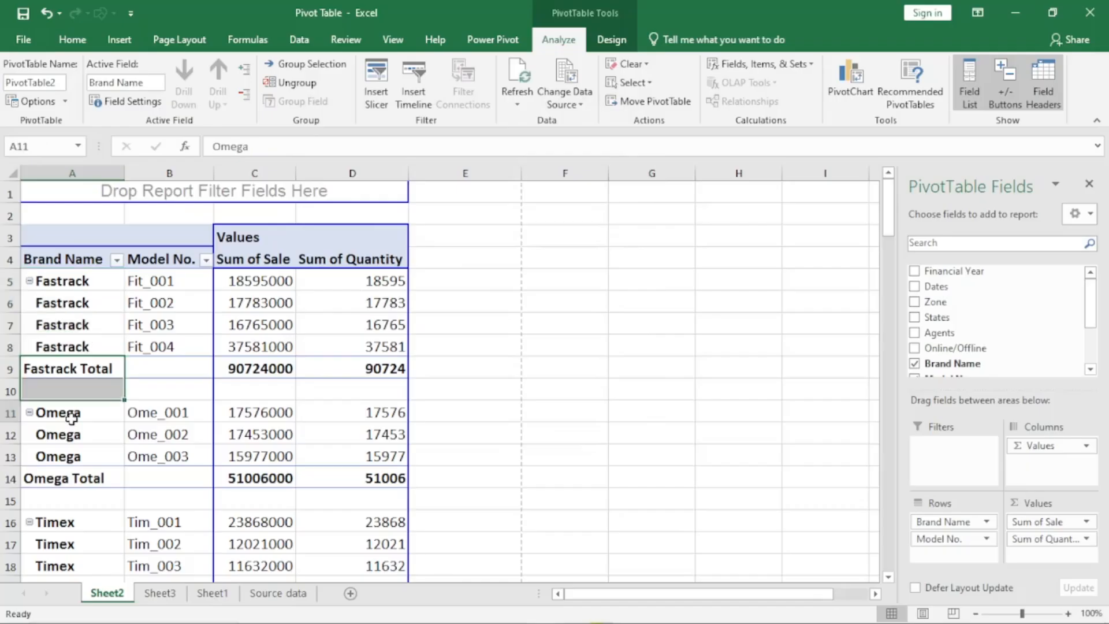
{"action": "scroll", "coordinate": [89, 461], "scroll_direction": "down", "scroll_amount": 3}
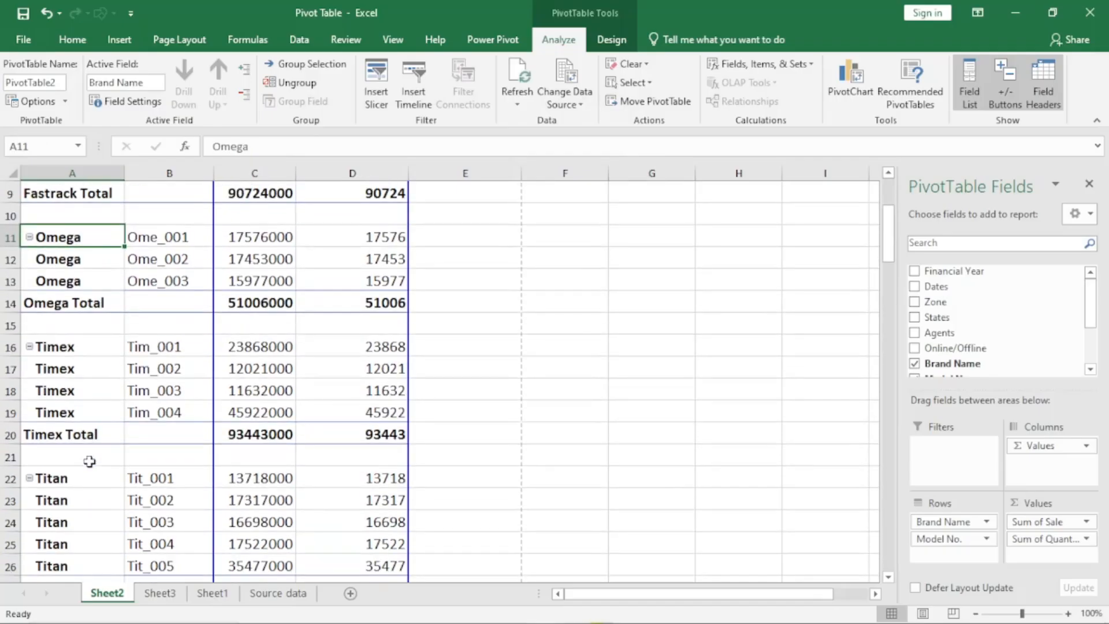
{"action": "scroll", "coordinate": [90, 461], "scroll_direction": "down", "scroll_amount": 3}
{"action": "scroll", "coordinate": [90, 454], "scroll_direction": "up", "scroll_amount": 6}
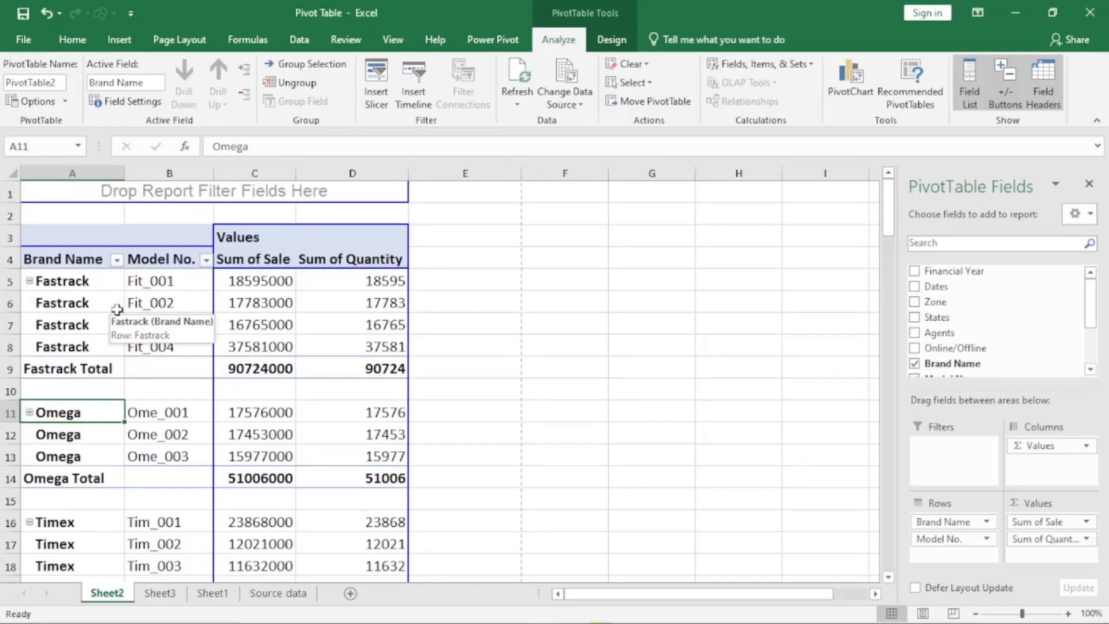
- View the print preview of the Sheet2 pivot table to check how the brand groups are paged, and return to the sheet
{"action": "left_click", "coordinate": [25, 40]}
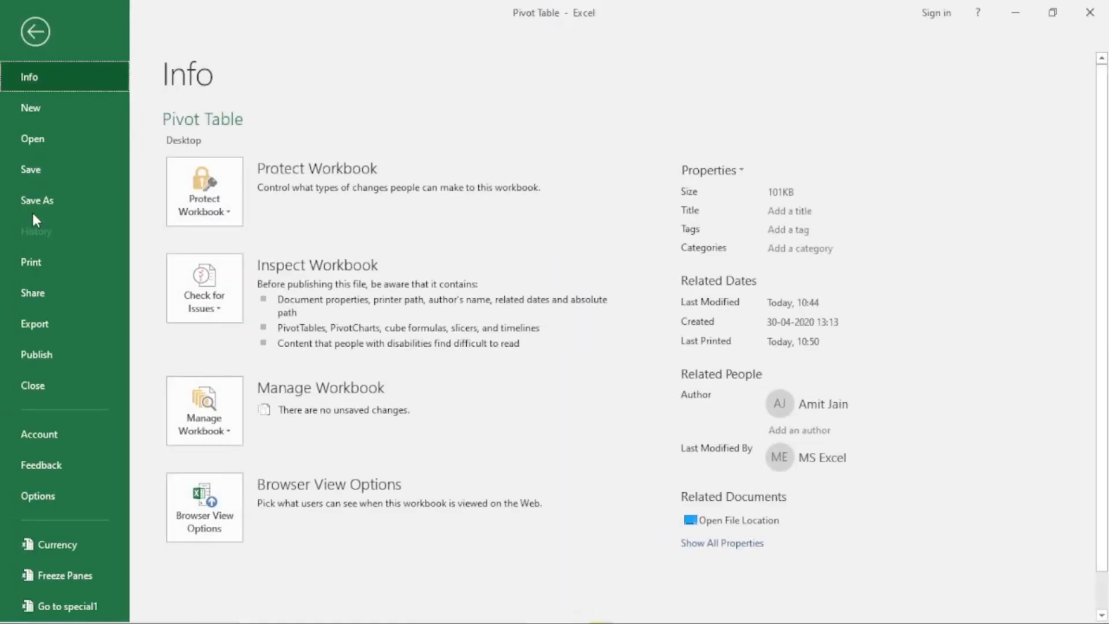
{"action": "left_click", "coordinate": [37, 261]}
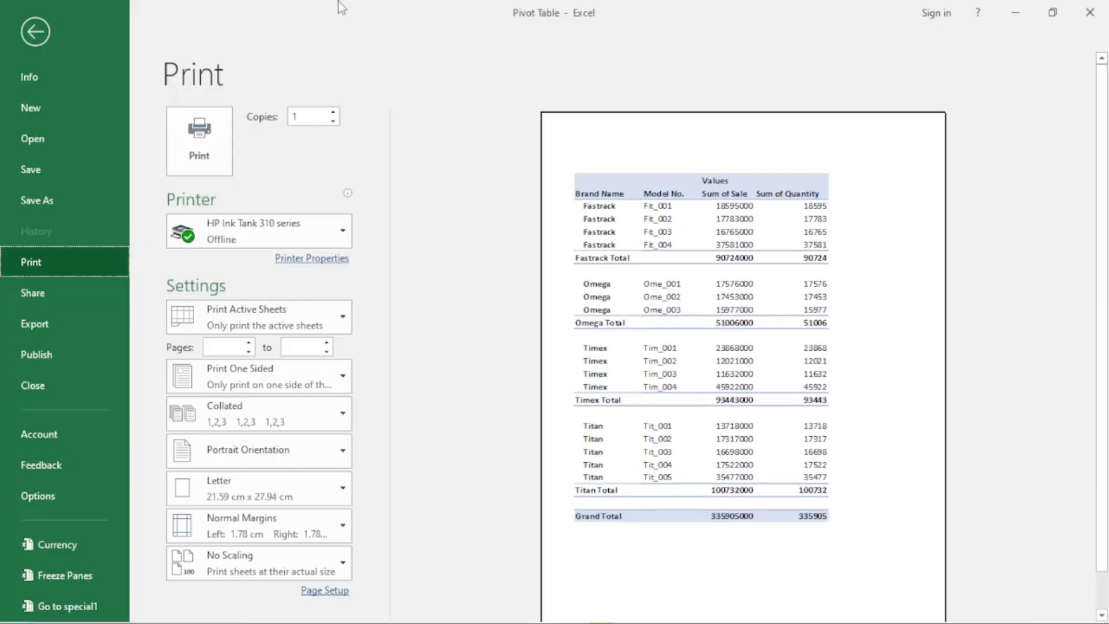
{"action": "left_click", "coordinate": [36, 33]}
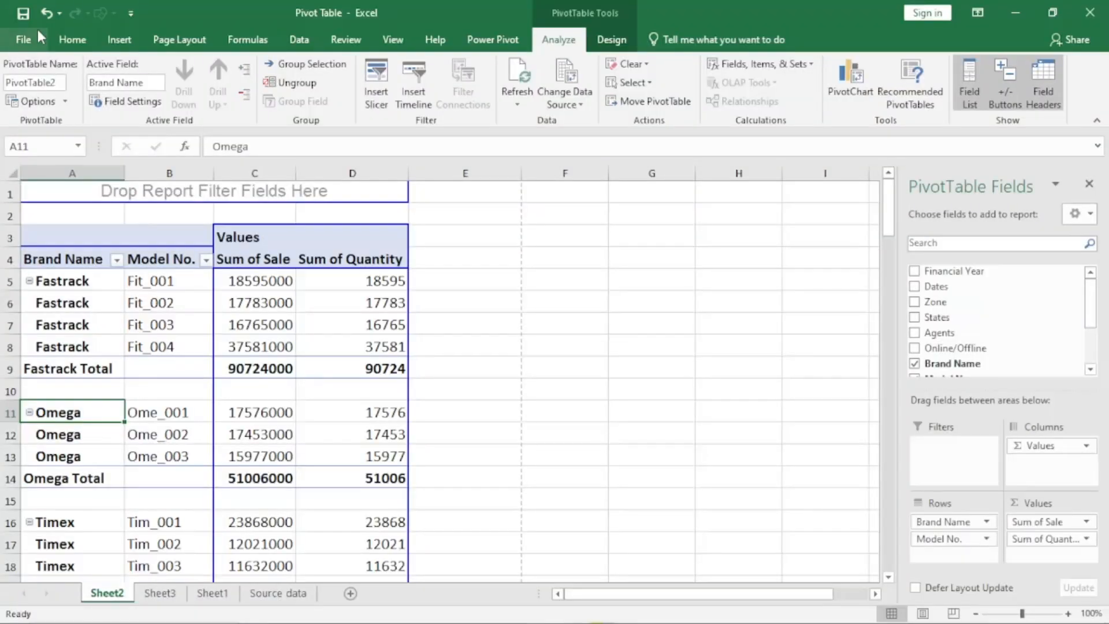
- Turn on a page break after each item in the Brand Name field's print settings on Sheet2
{"action": "left_click", "coordinate": [127, 101]}
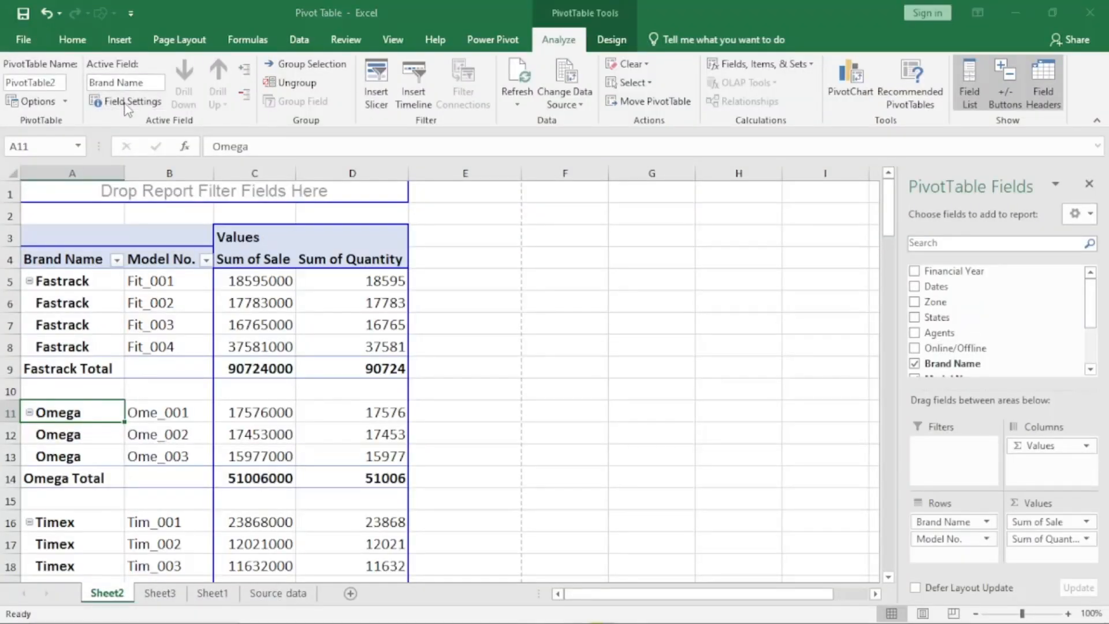
{"action": "left_click", "coordinate": [431, 180]}
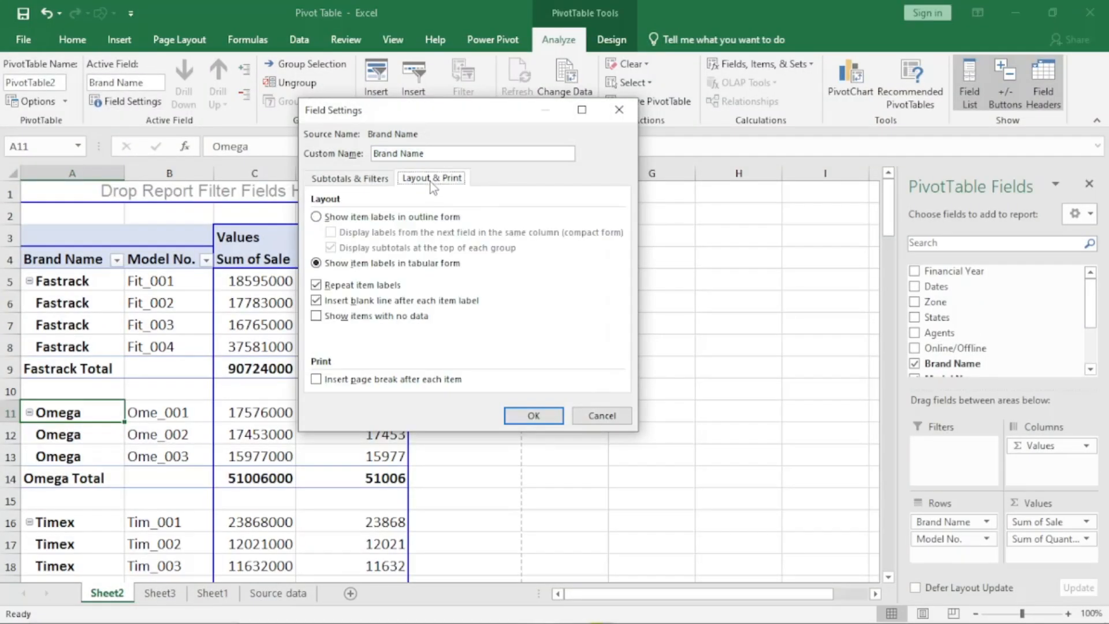
{"action": "left_click", "coordinate": [317, 380]}
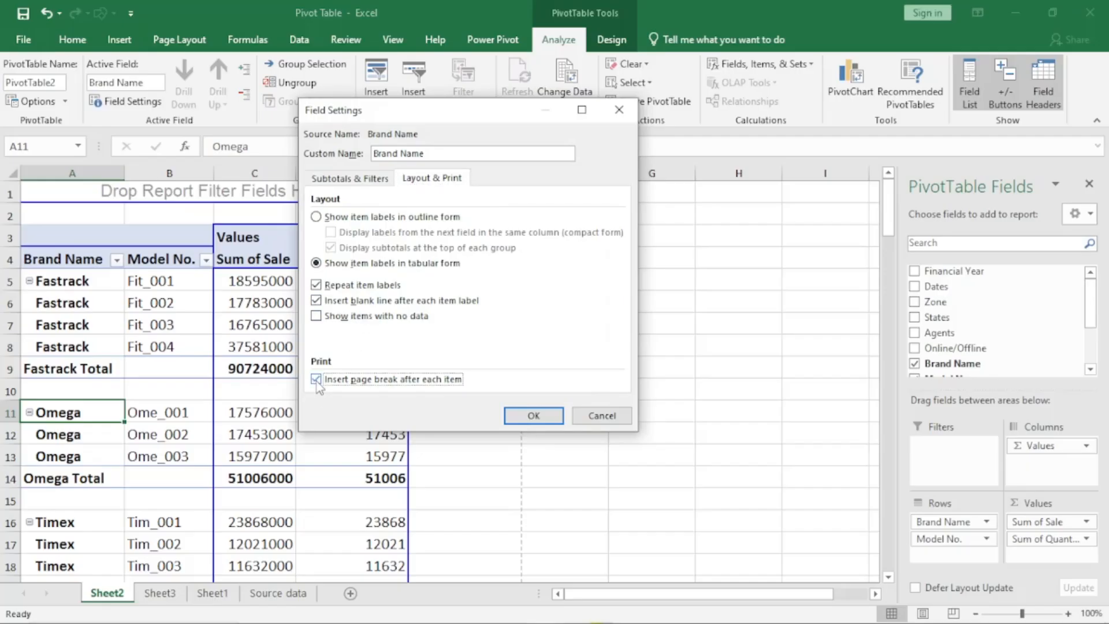
{"action": "left_click", "coordinate": [531, 416]}
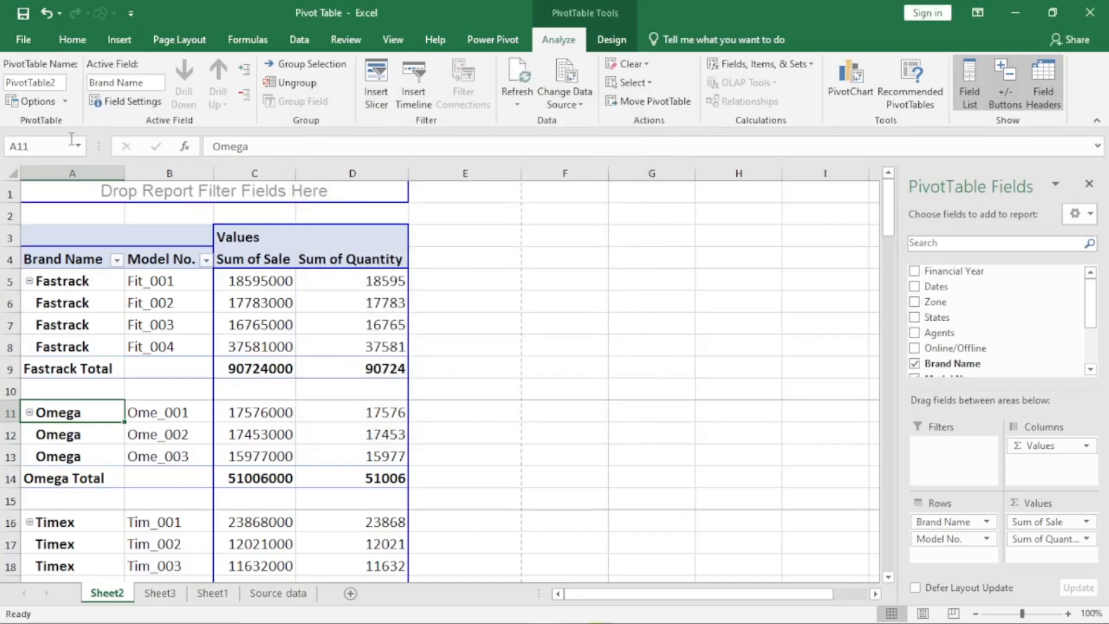
- View the print preview of the Sheet2 pivot table page by page to the last page, and return to the sheet
{"action": "left_click", "coordinate": [24, 40]}
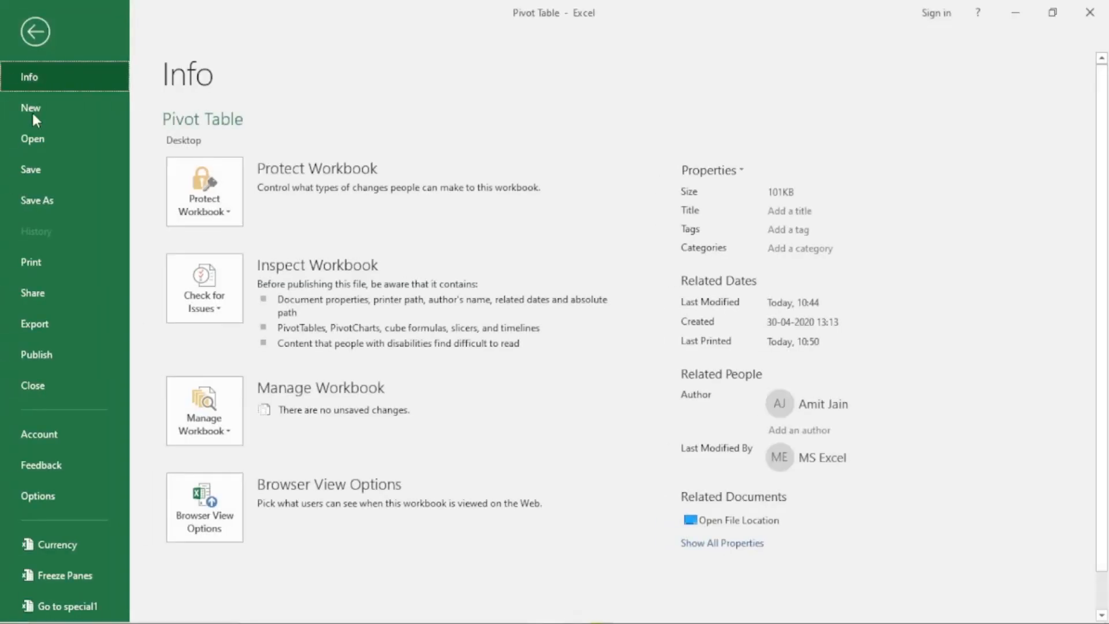
{"action": "left_click", "coordinate": [30, 262]}
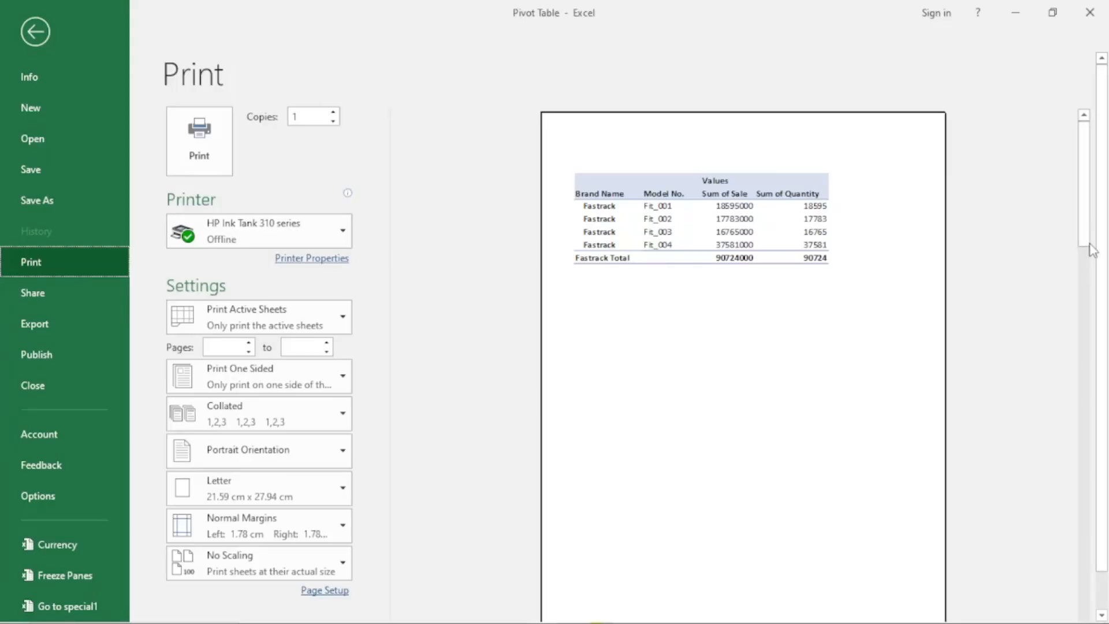
{"action": "scroll", "coordinate": [702, 310], "scroll_direction": "down", "scroll_amount": 1}
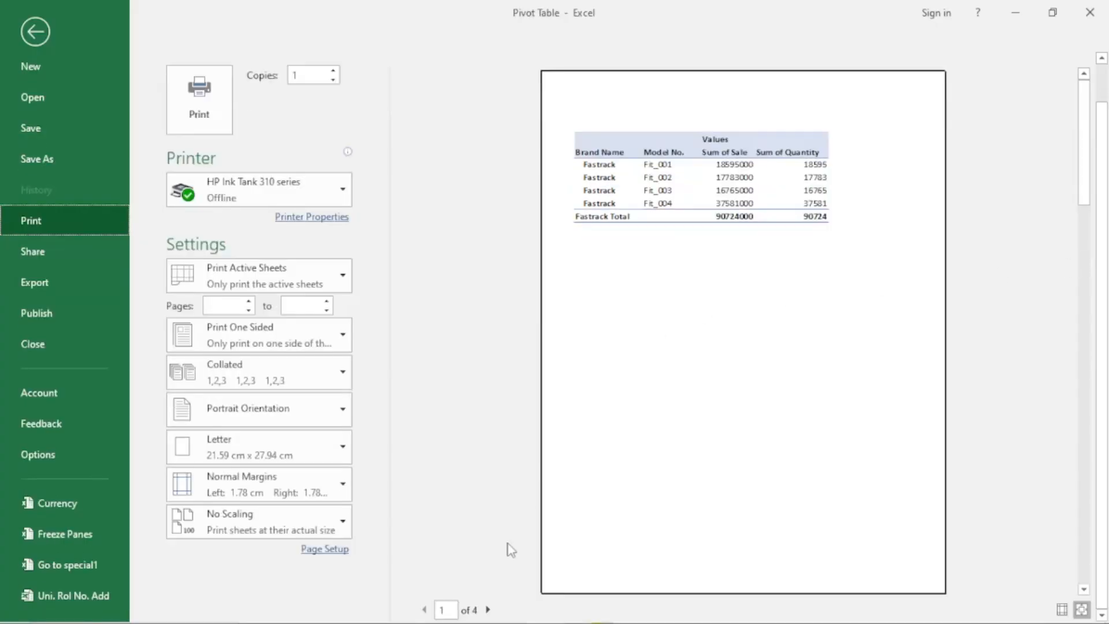
{"action": "left_click", "coordinate": [488, 610]}
{"action": "left_click", "coordinate": [488, 611]}
{"action": "left_click", "coordinate": [488, 610]}
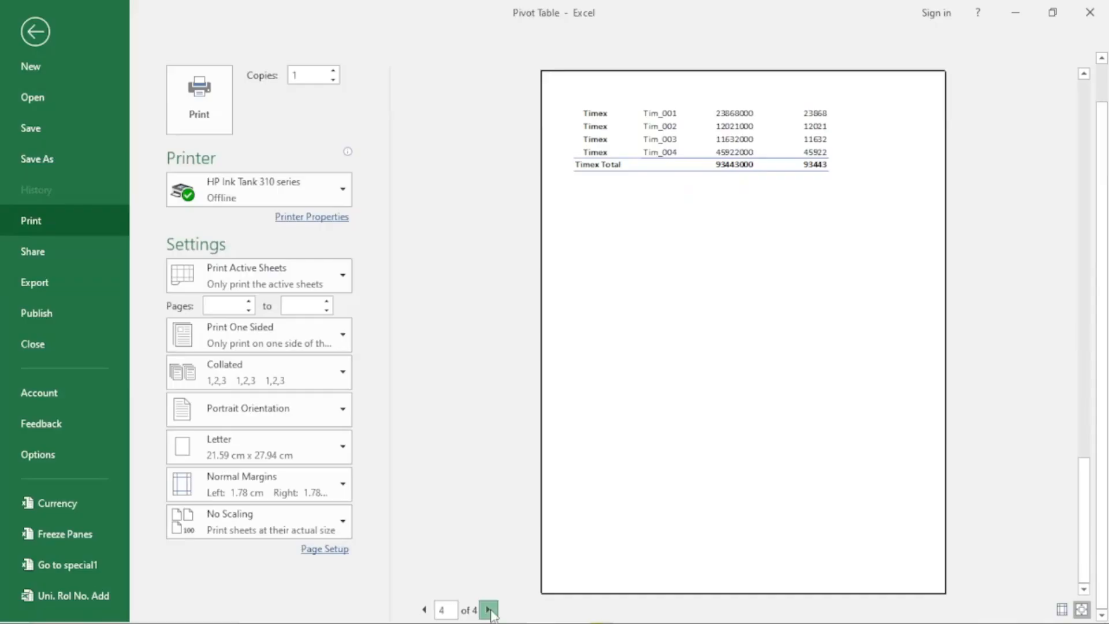
{"action": "left_click", "coordinate": [34, 31]}
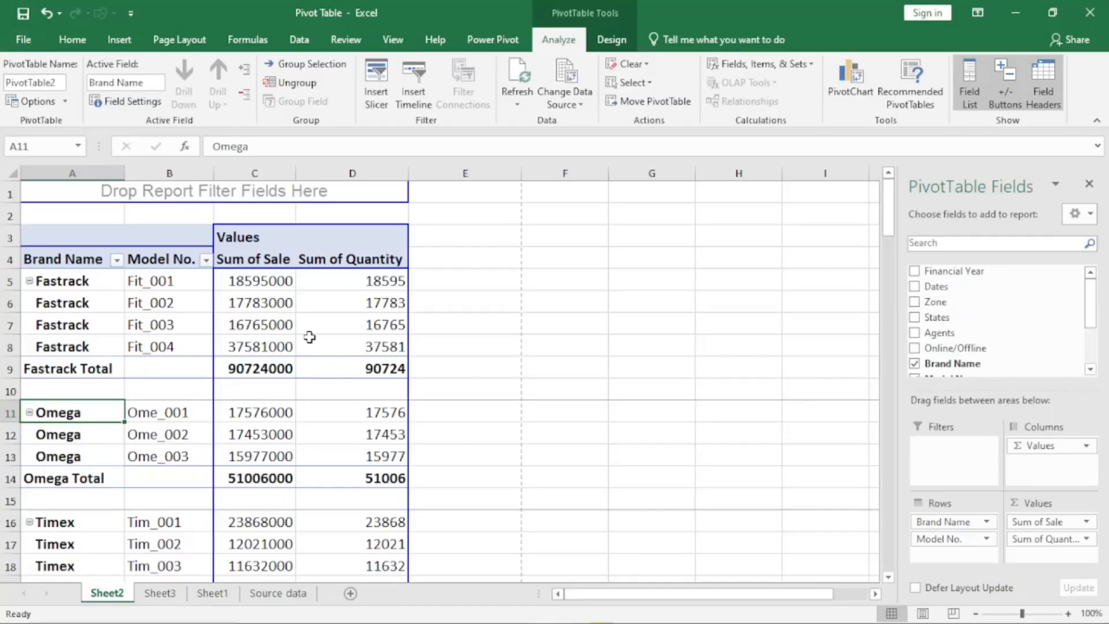
- Select a Fastrack label in the Brand Name column and review the field's layout and print settings
{"action": "left_click", "coordinate": [259, 309]}
{"action": "key", "text": "Left"}
{"action": "key", "text": "Left"}
{"action": "key", "text": "Down"}
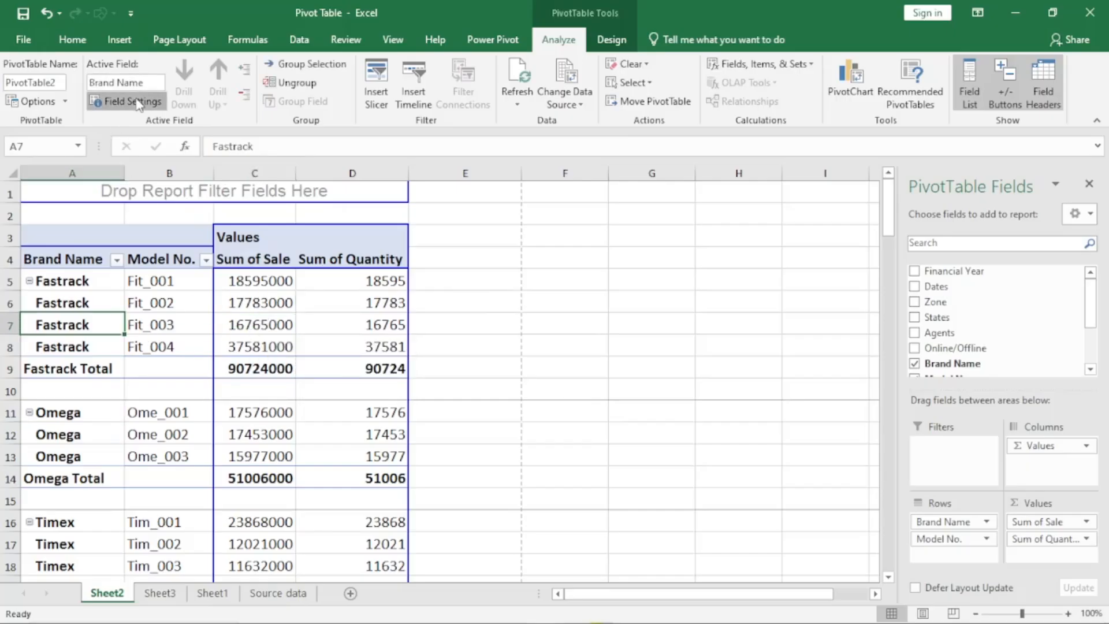
{"action": "left_click", "coordinate": [128, 101]}
{"action": "left_click", "coordinate": [438, 179]}
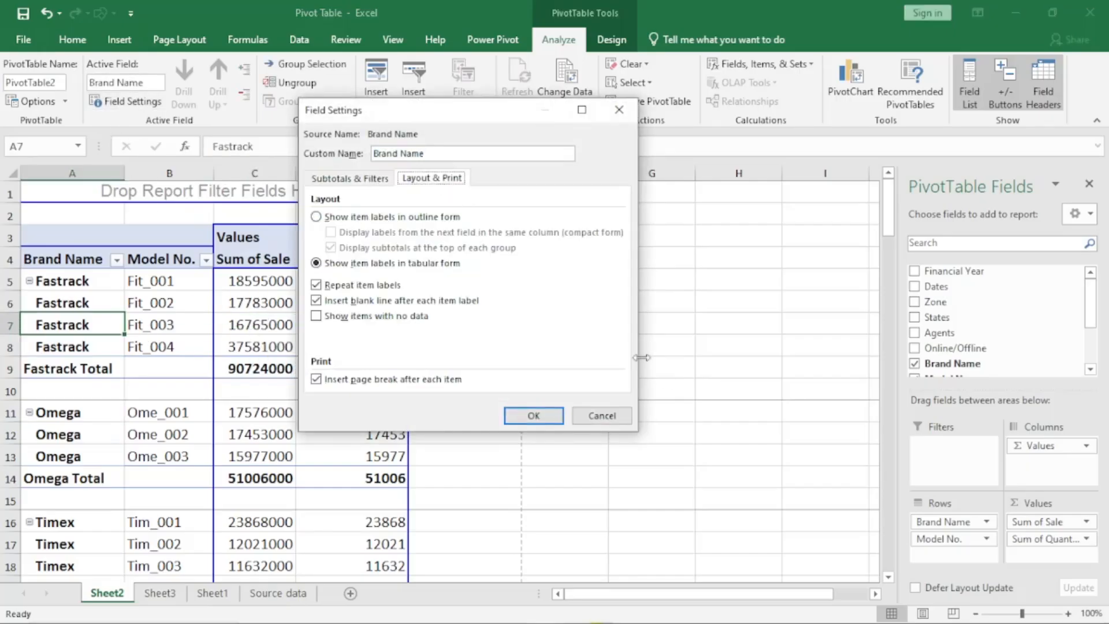